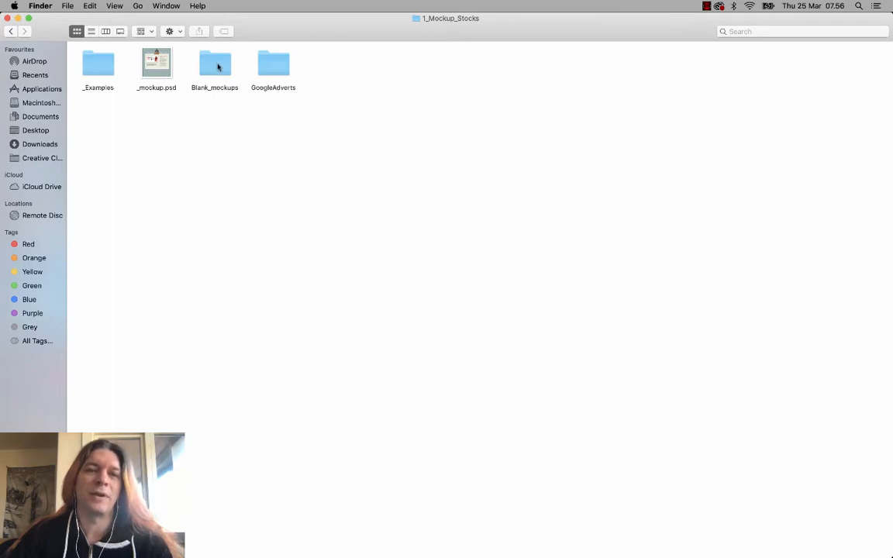
- Quick Look through the billboard, banner, calendar and envelope mockups in Blank_mockups
click(218, 67)
double_click(218, 68)
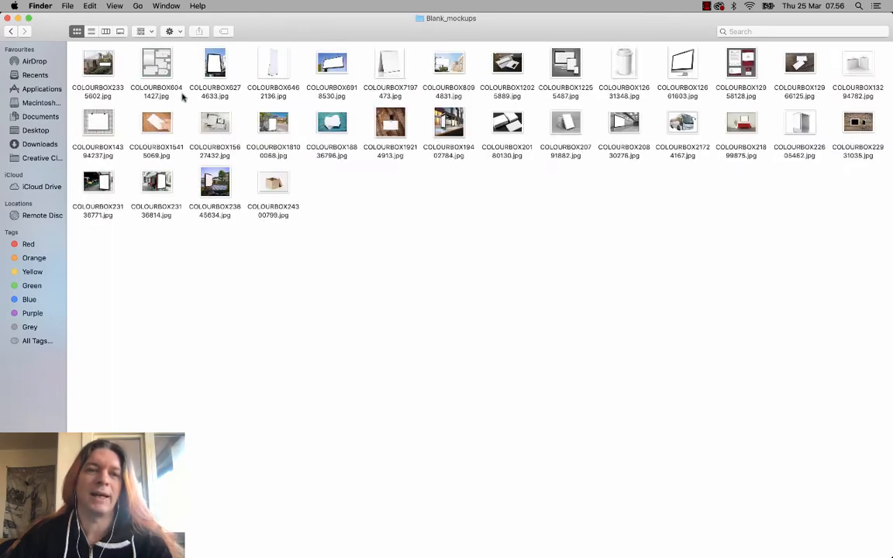
click(208, 66)
key(space)
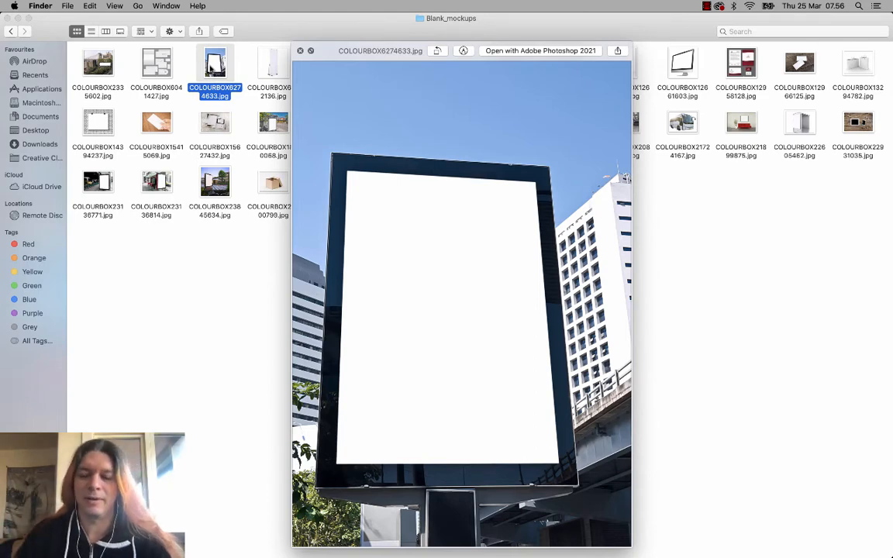
key(Right)
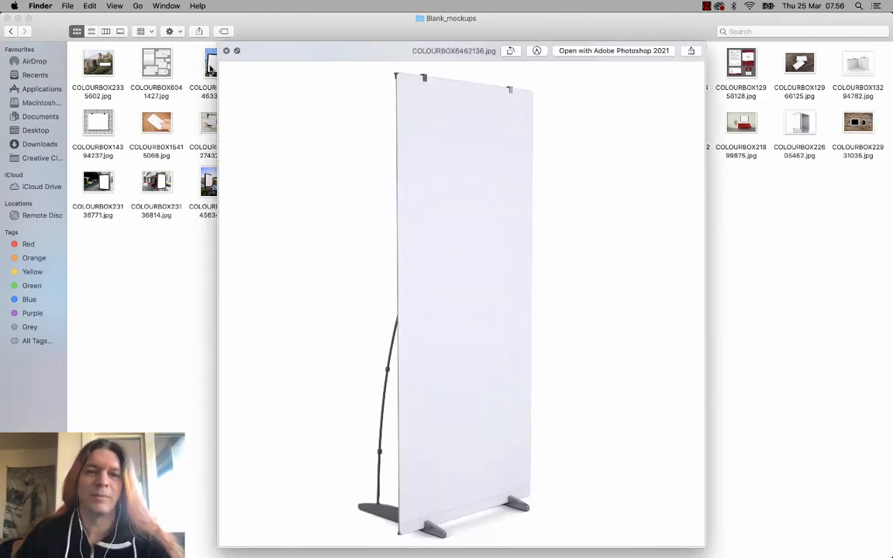
key(Left)
key(Right)
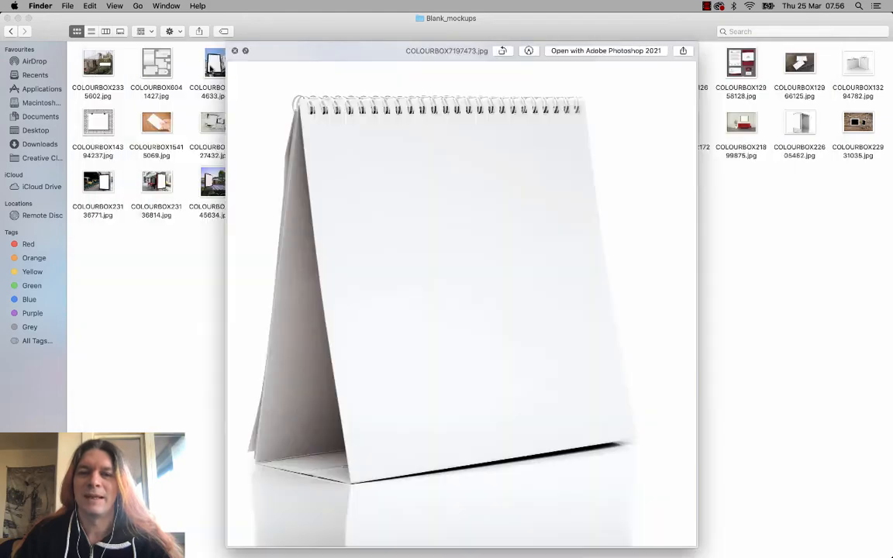
key(Right)
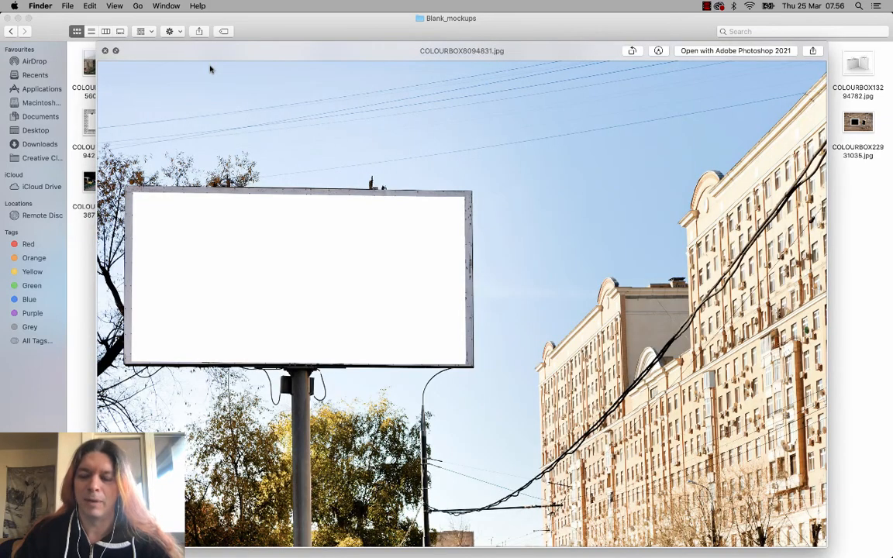
key(Right)
click(105, 51)
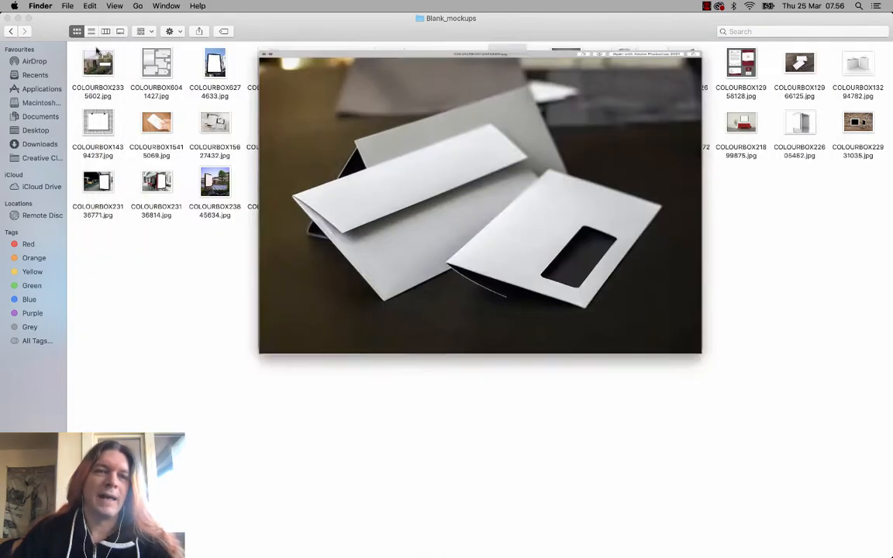
click(11, 31)
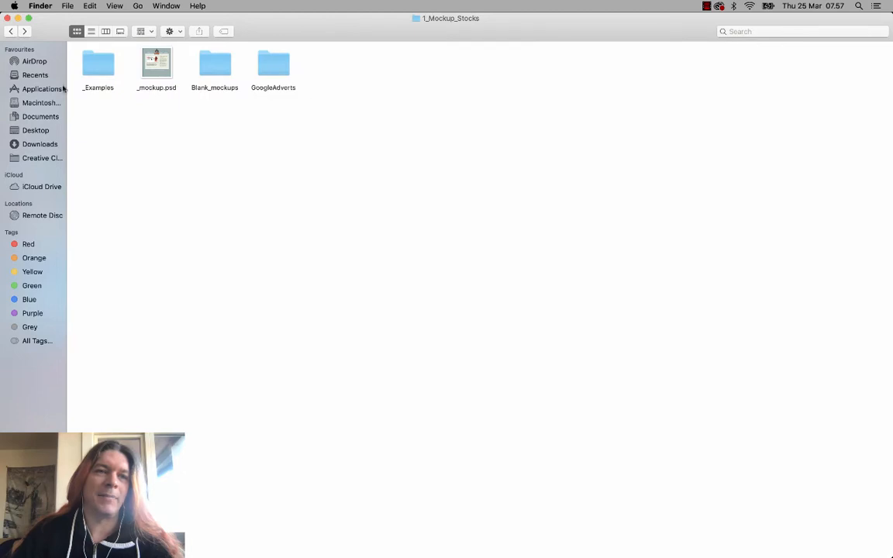
- Preview the Bund, CocaCola, Guinness and Jaguar adverts in the GoogleAdverts folder
click(262, 72)
double_click(262, 72)
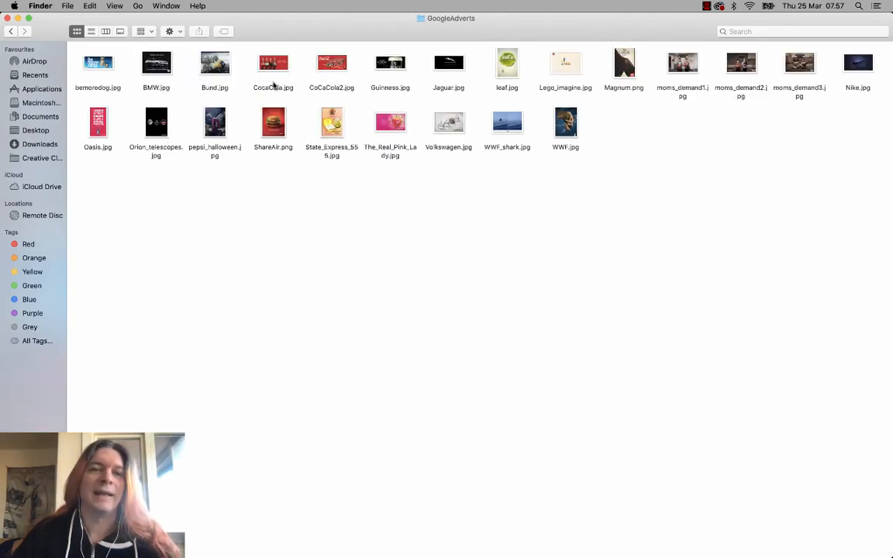
click(263, 71)
click(224, 72)
key(space)
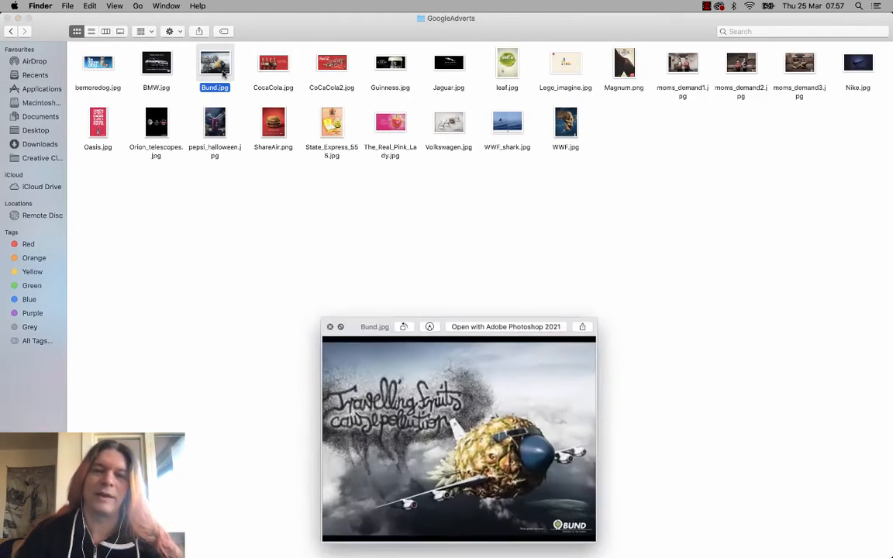
key(Right)
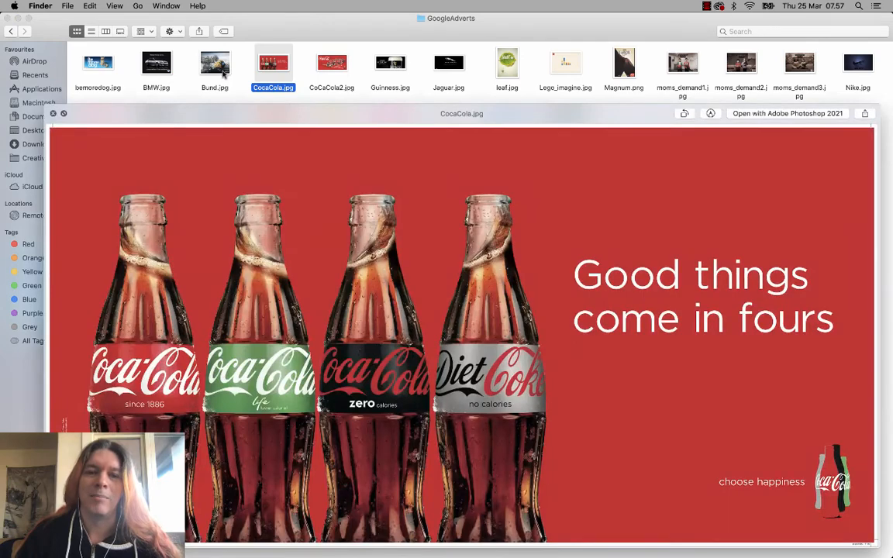
key(Right)
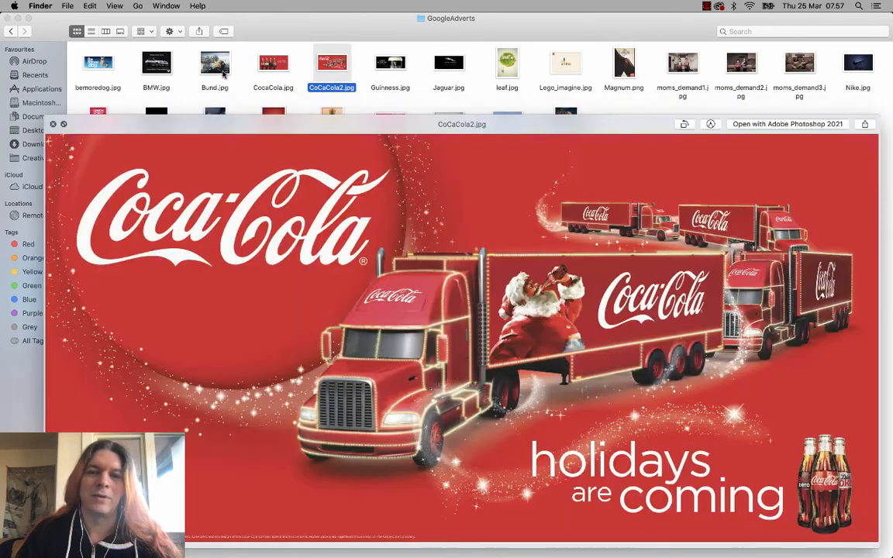
key(Right)
key(Right)
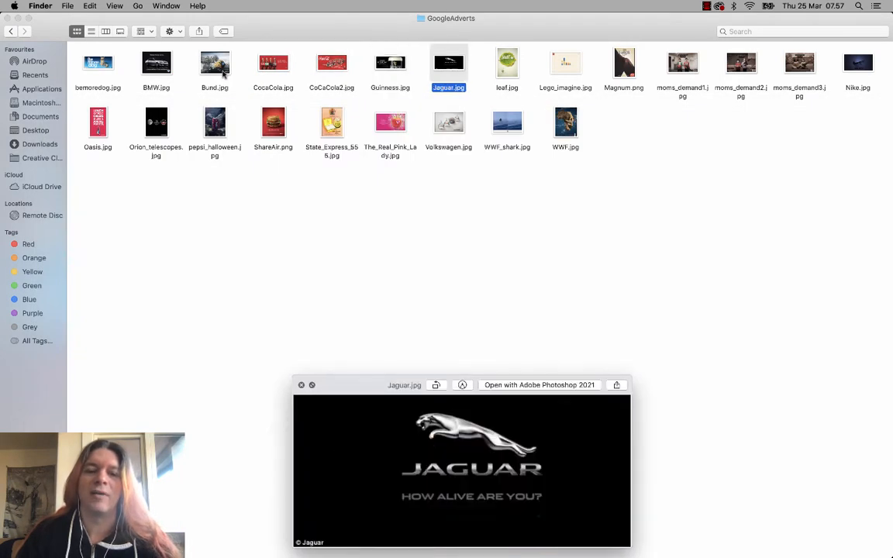
key(Right)
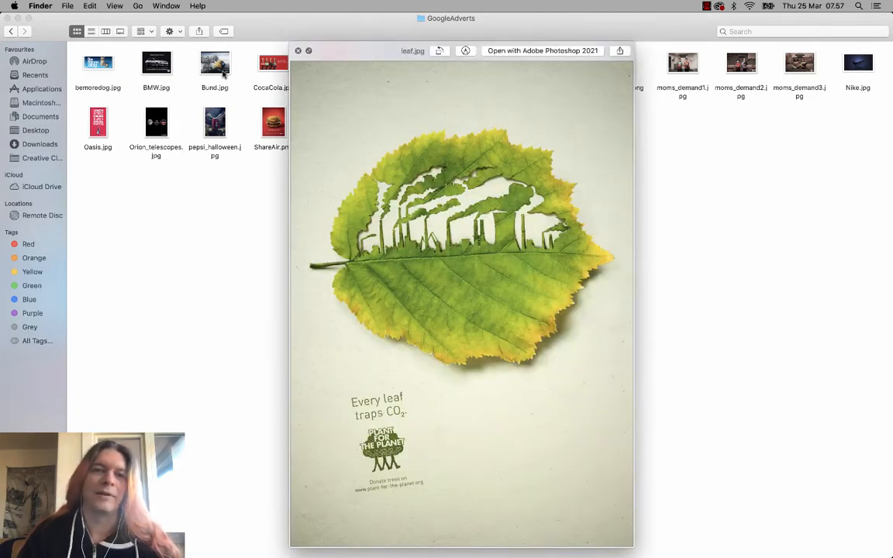
key(space)
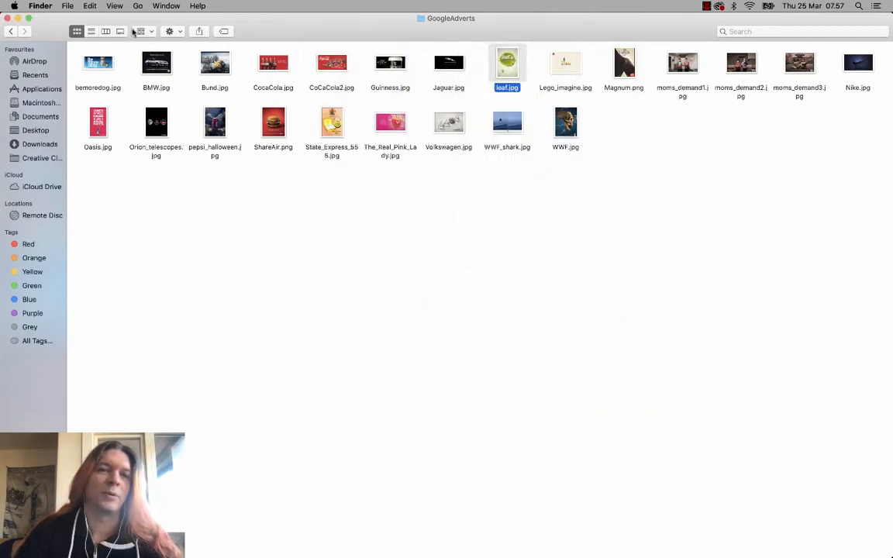
click(12, 31)
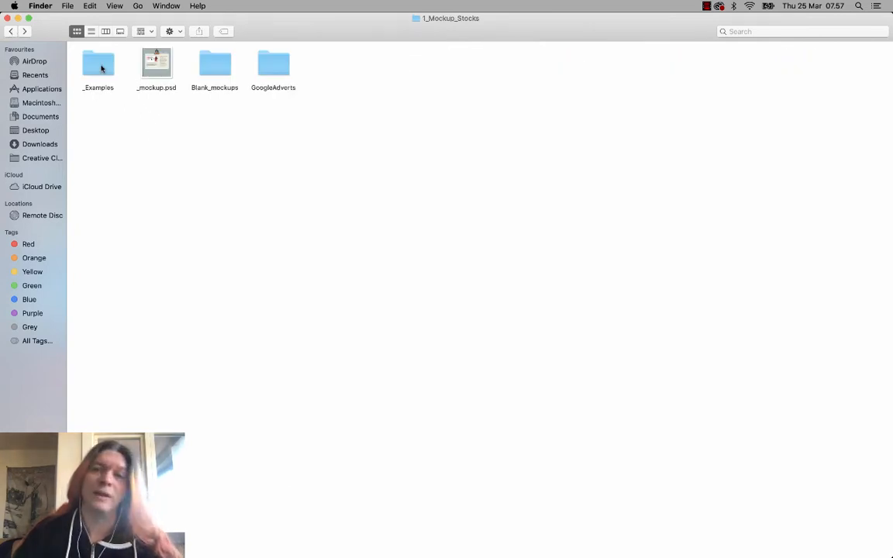
- Preview the finished Guinness, BUND, Dare and Magnum examples in the _Examples folder
double_click(101, 68)
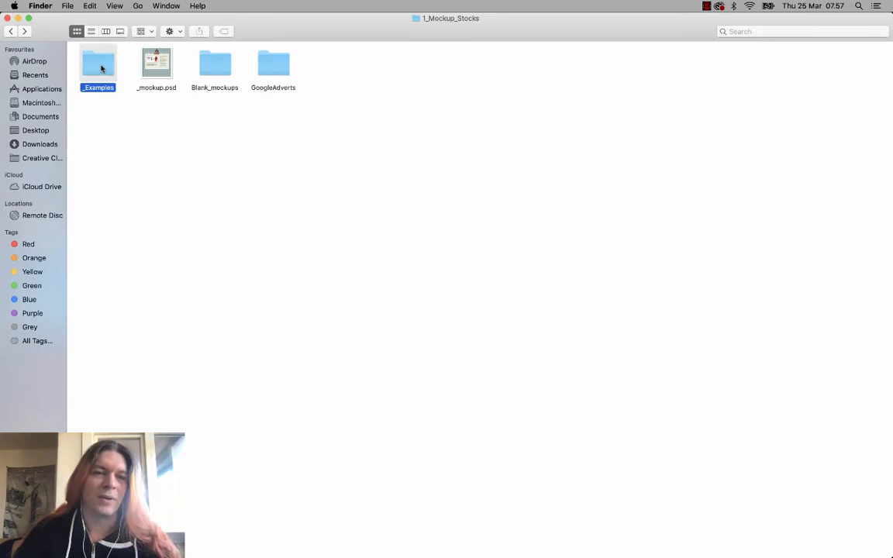
click(159, 69)
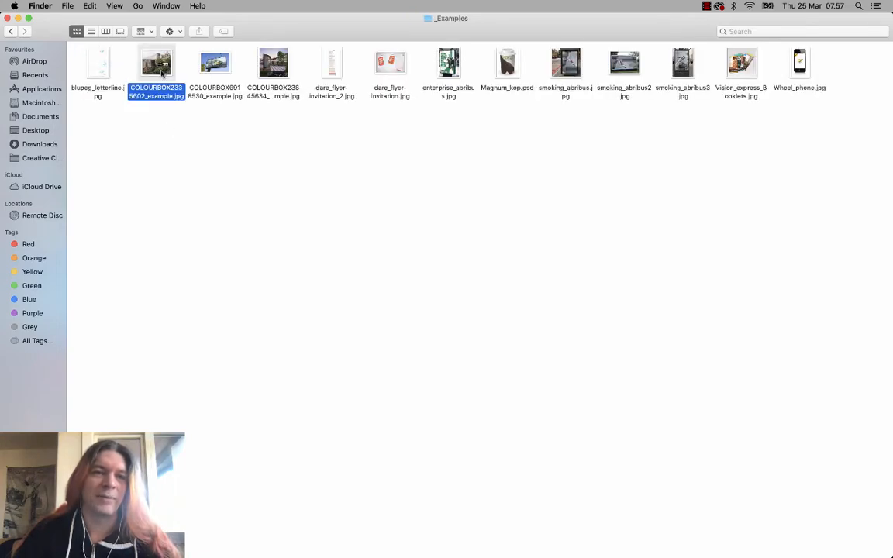
key(space)
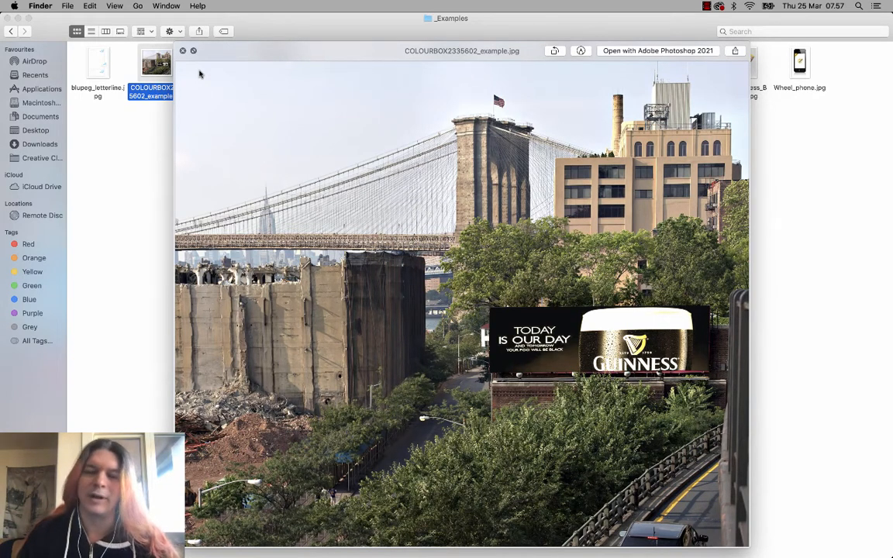
key(Right)
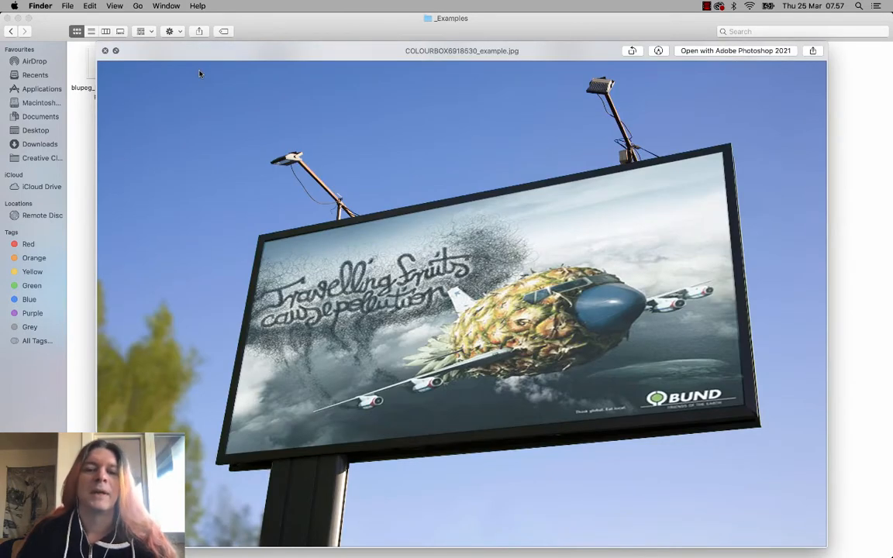
key(Right)
key(Right)
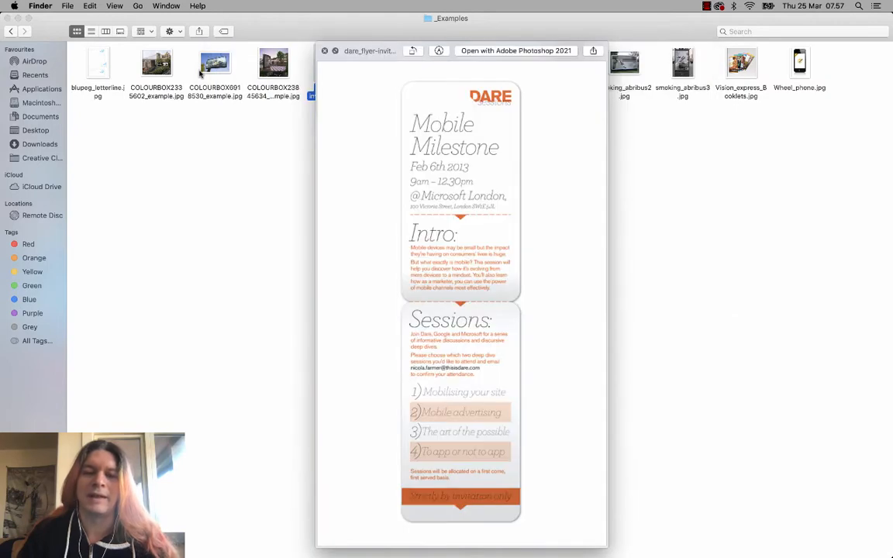
key(Right)
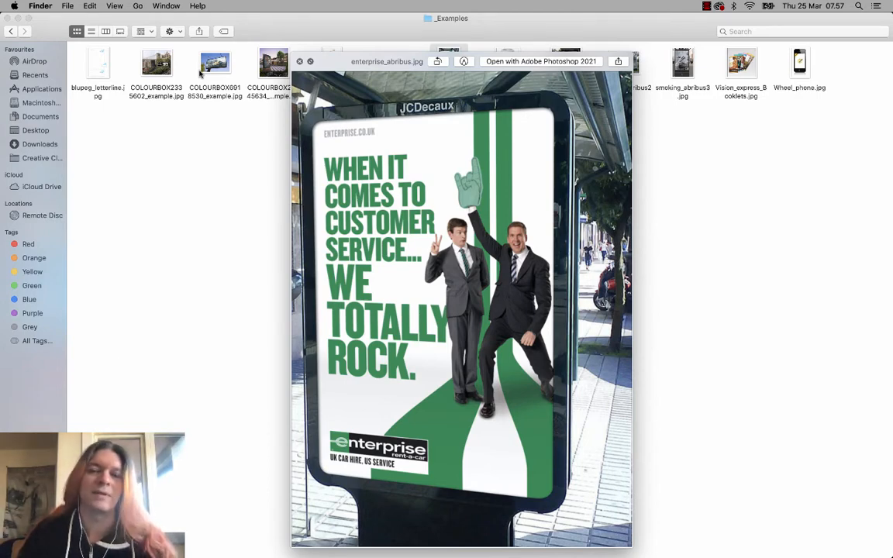
key(Right)
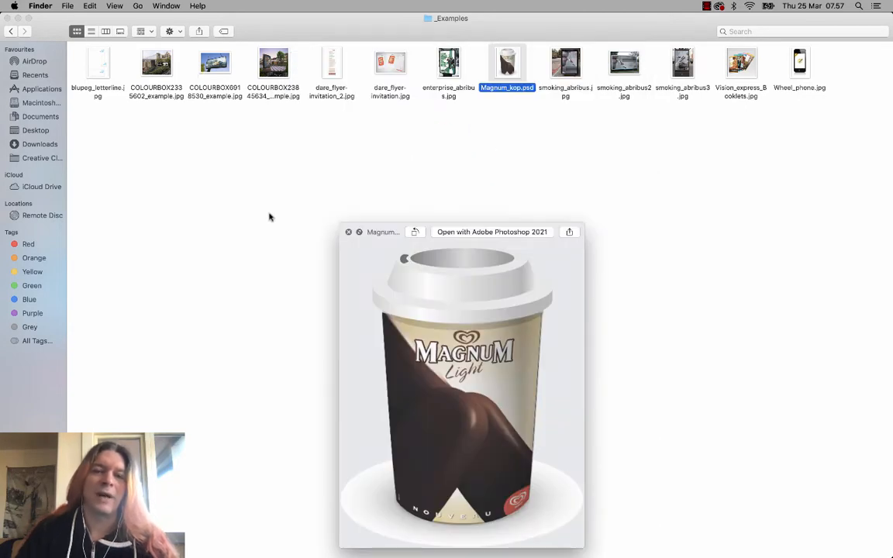
key(space)
click(11, 31)
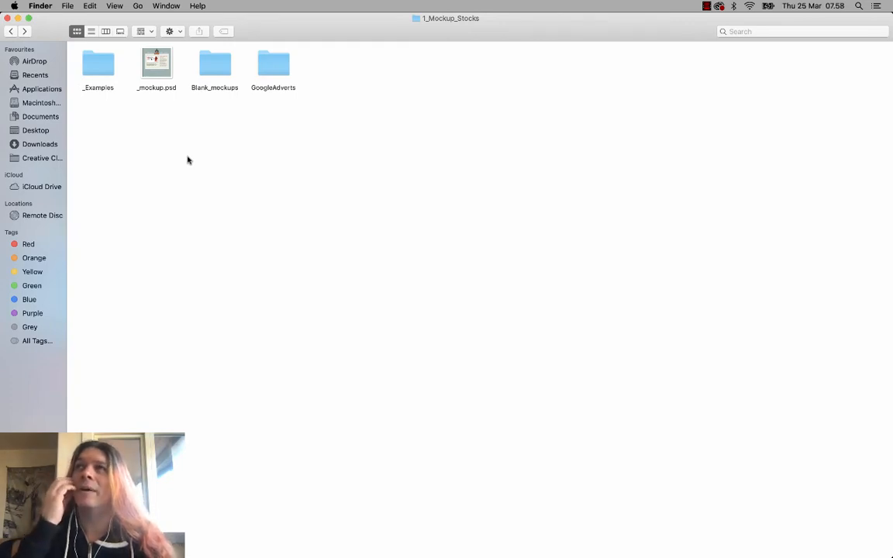
- Back in Blank_mockups, preview COLOURBOX18100068.jpg, the business cards and the bus shelter mockups
click(207, 72)
double_click(207, 72)
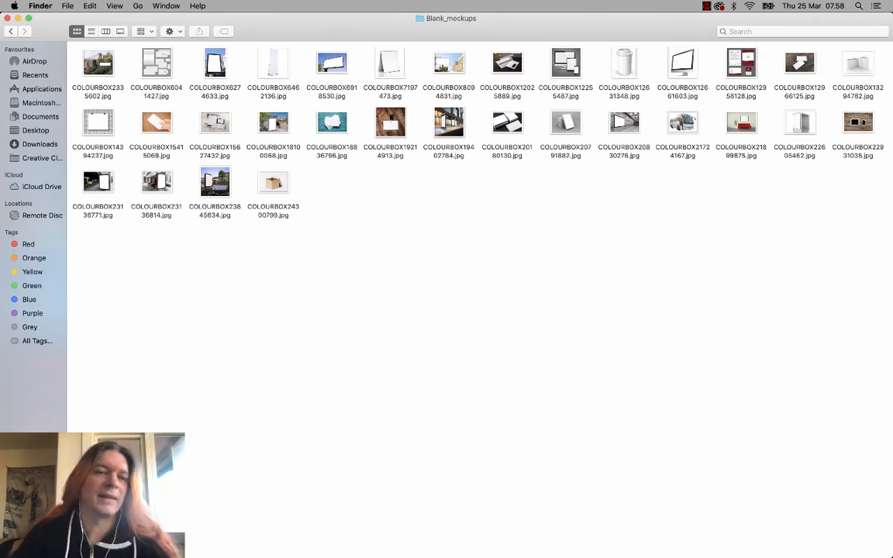
click(284, 122)
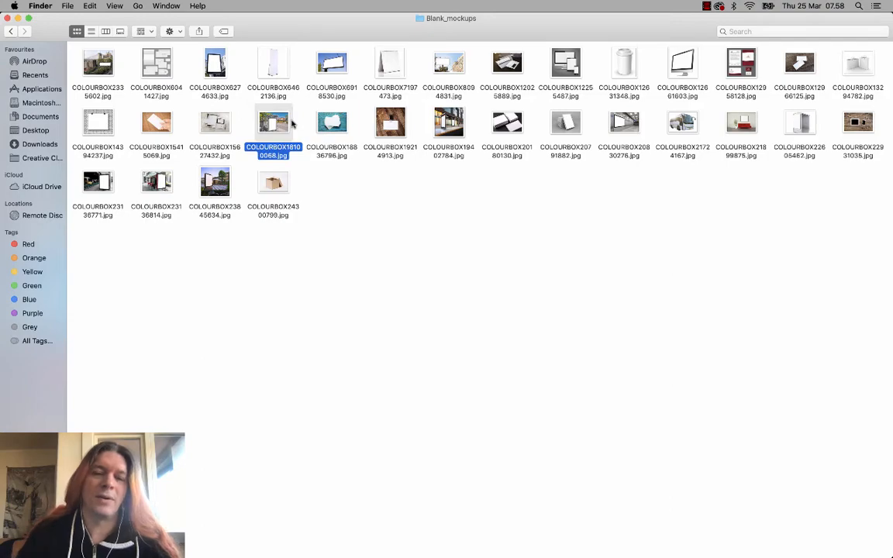
key(space)
key(Right)
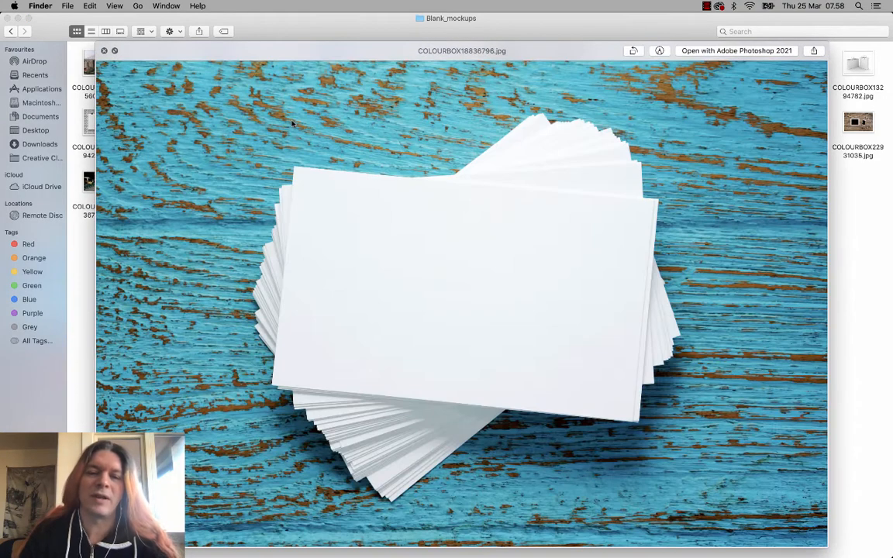
key(Right)
key(Right)
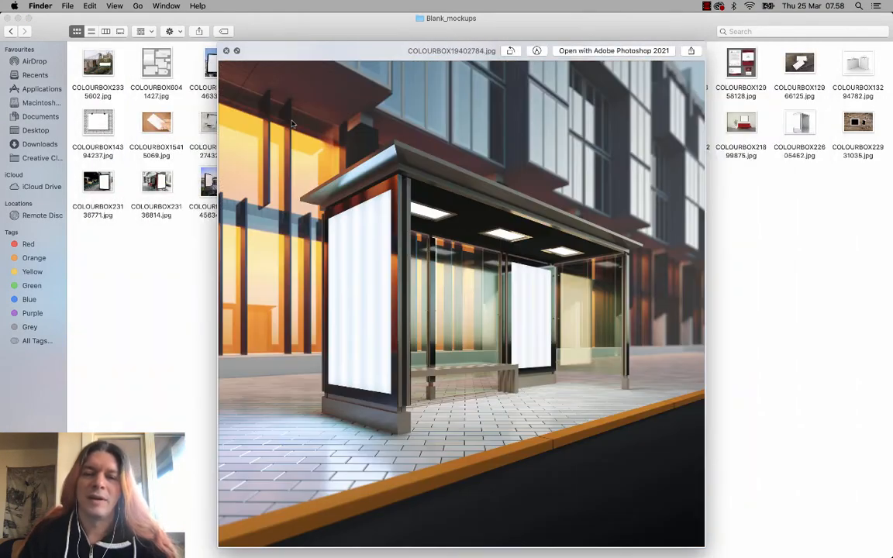
key(Right)
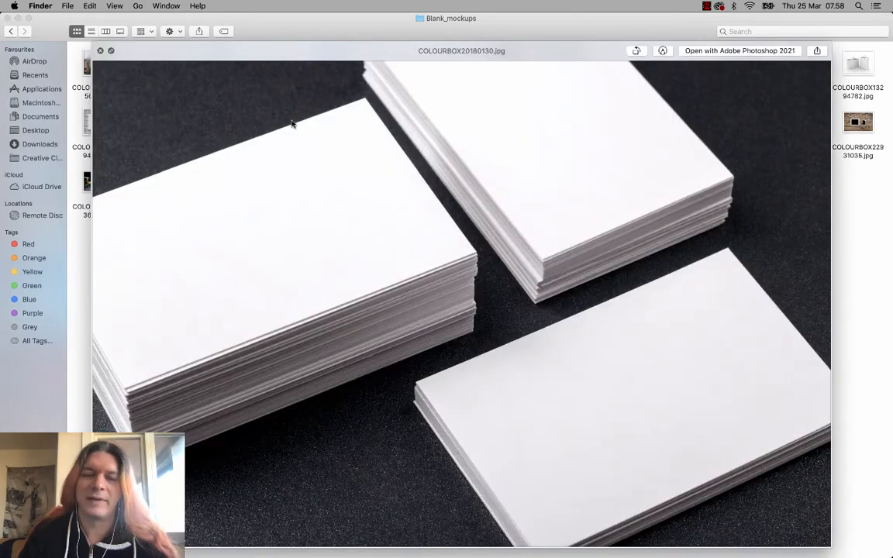
key(Right)
key(Right)
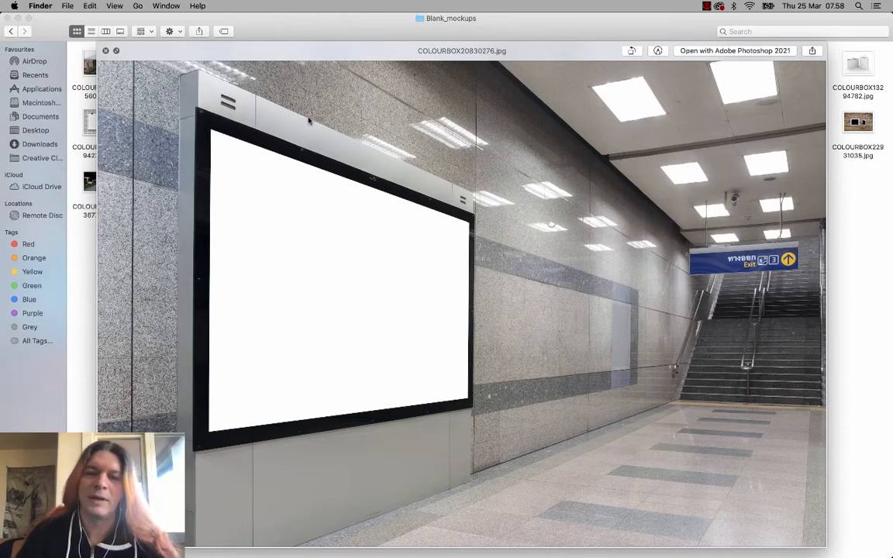
key(Right)
key(Right)
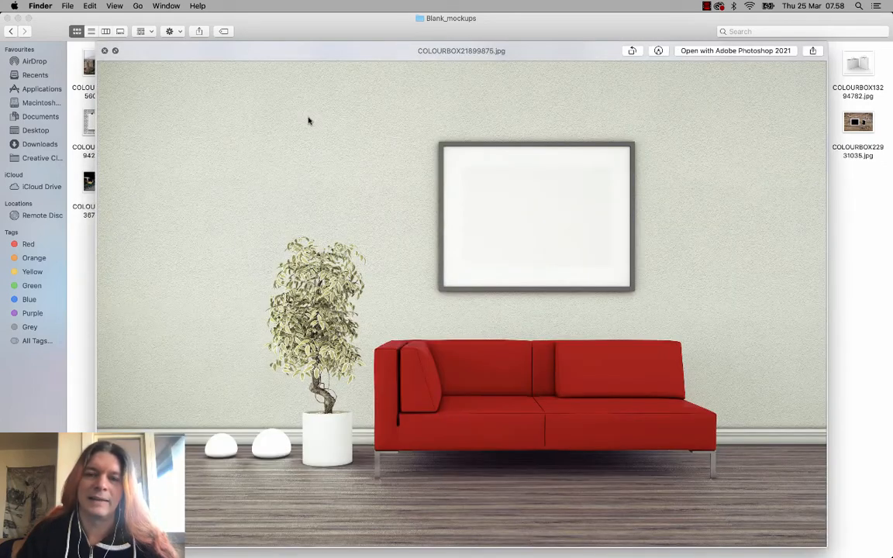
key(Right)
key(Right)
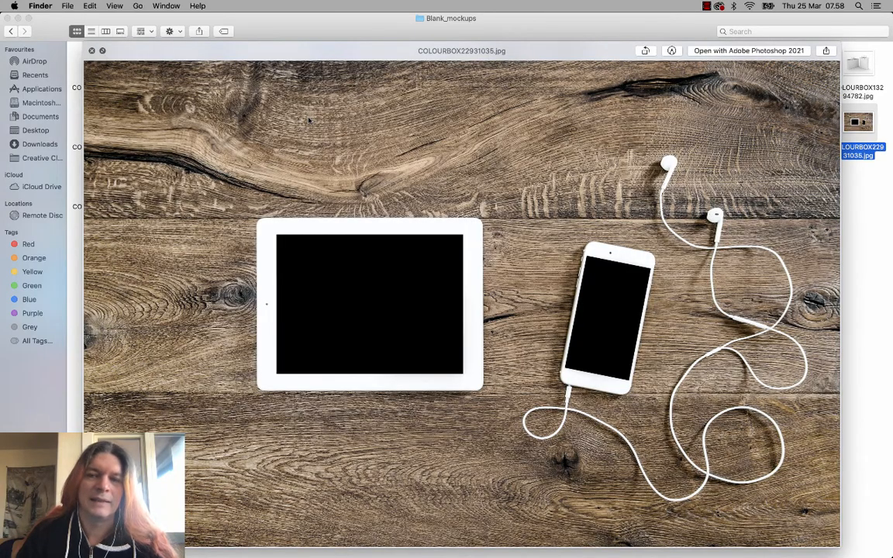
key(Left)
key(Left)
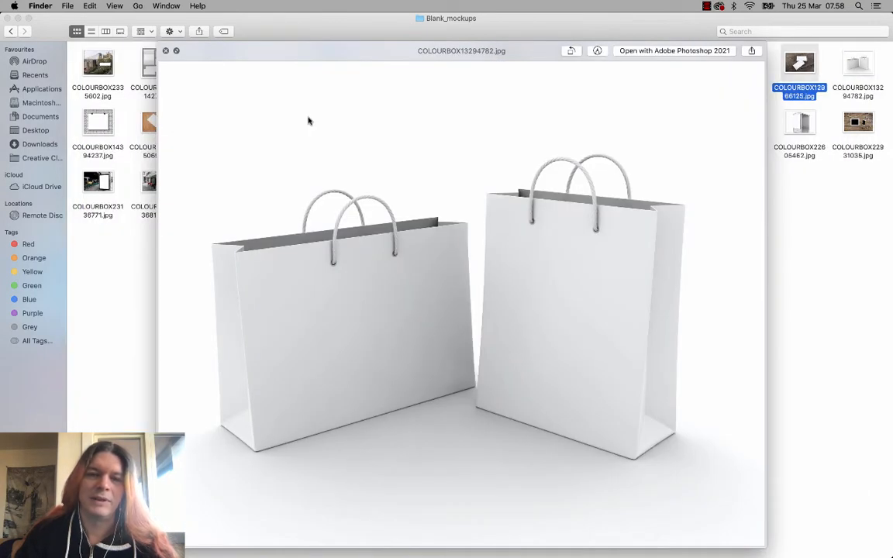
key(Left)
key(Left)
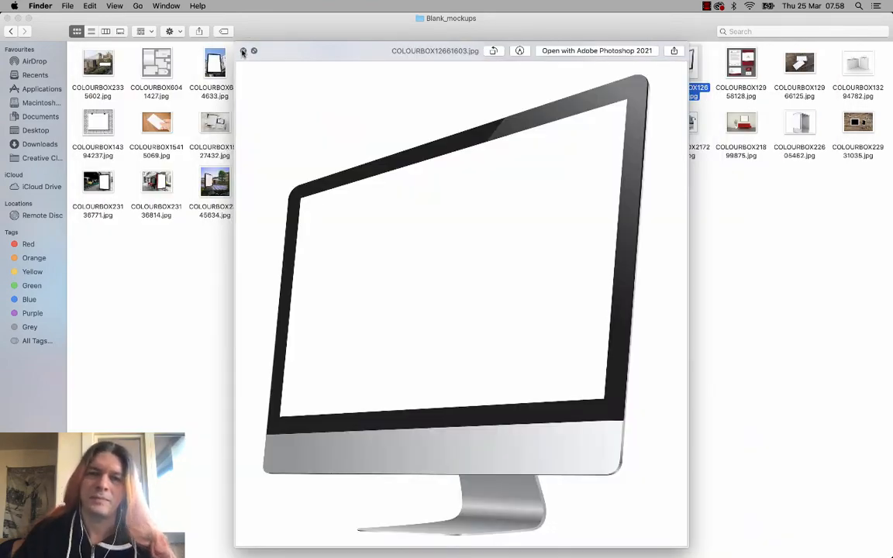
click(242, 51)
- Select the iMac and bus-stop mockups together and open both in Adobe Photoshop 2021
super+click(278, 129)
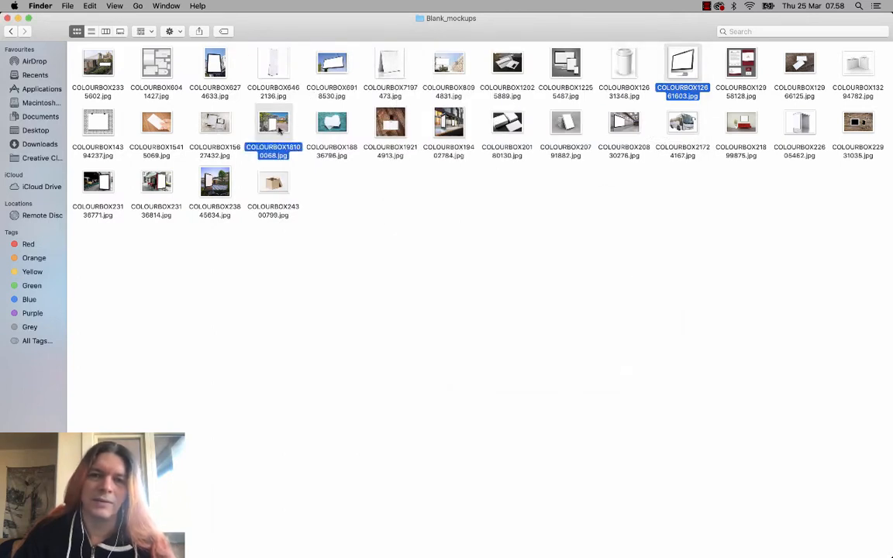
right_click(278, 129)
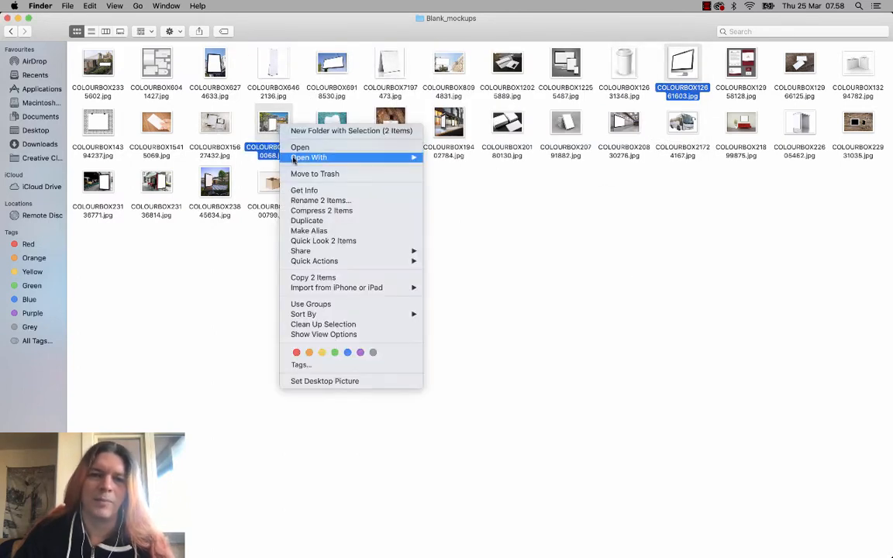
mouse_move(299, 157)
click(470, 160)
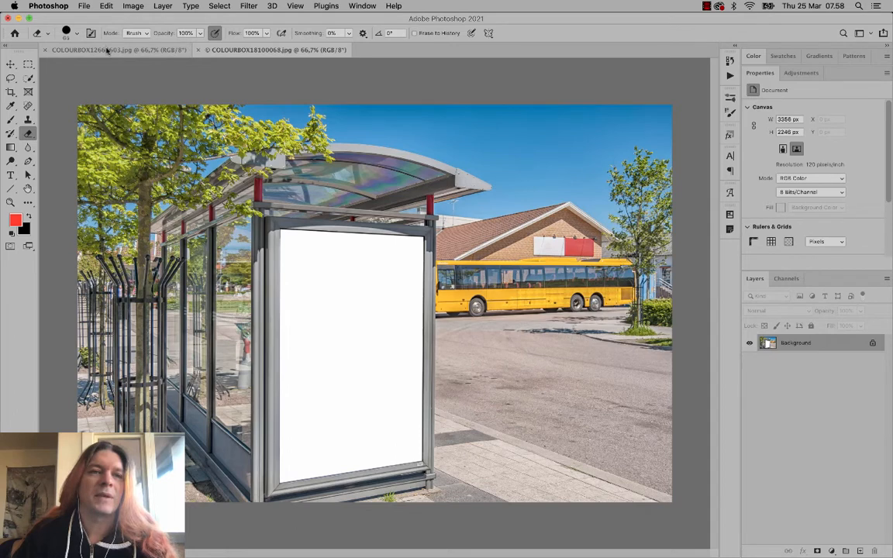
click(83, 6)
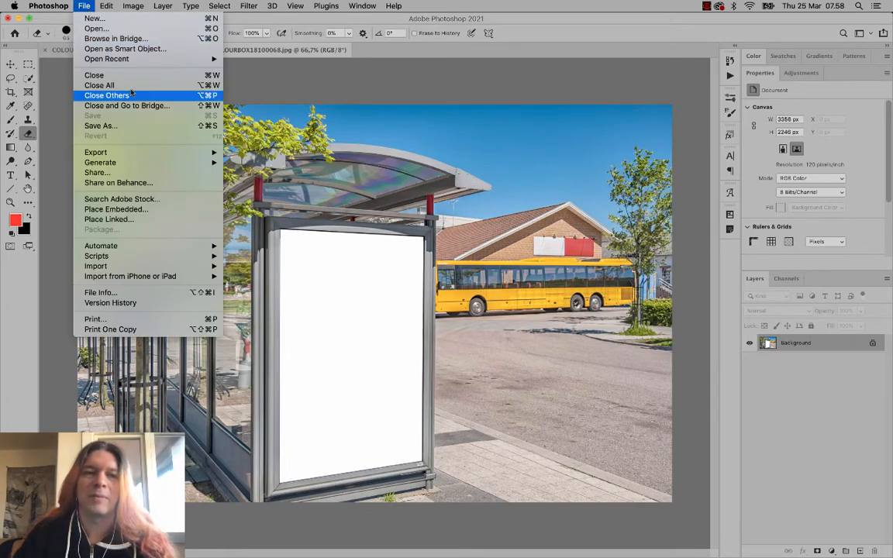
click(380, 116)
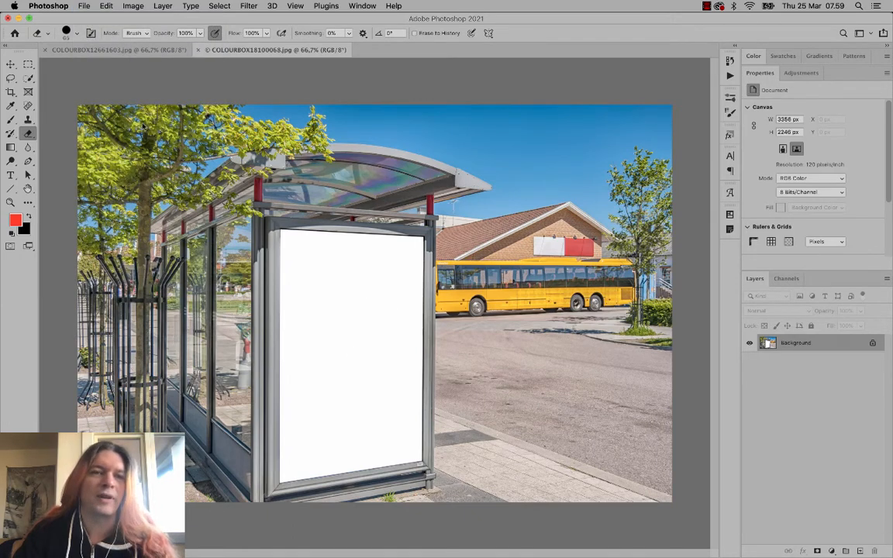
click(116, 49)
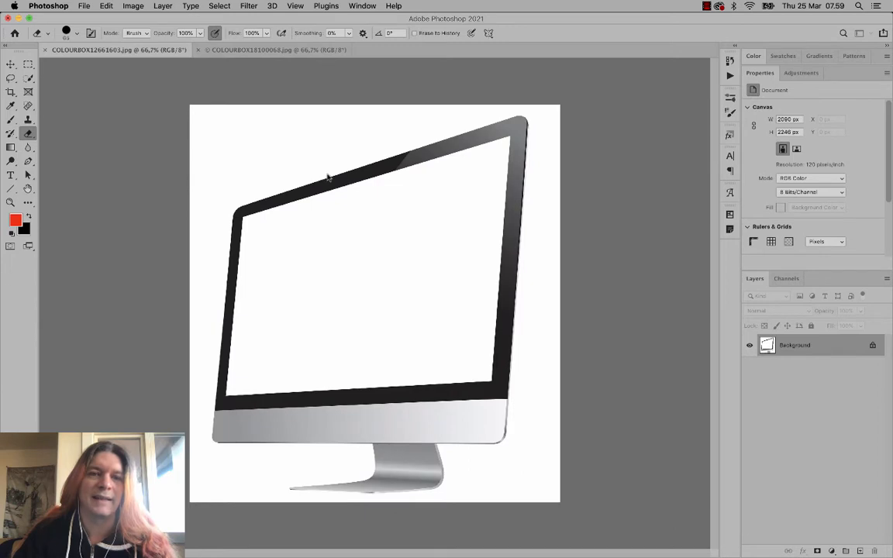
click(291, 52)
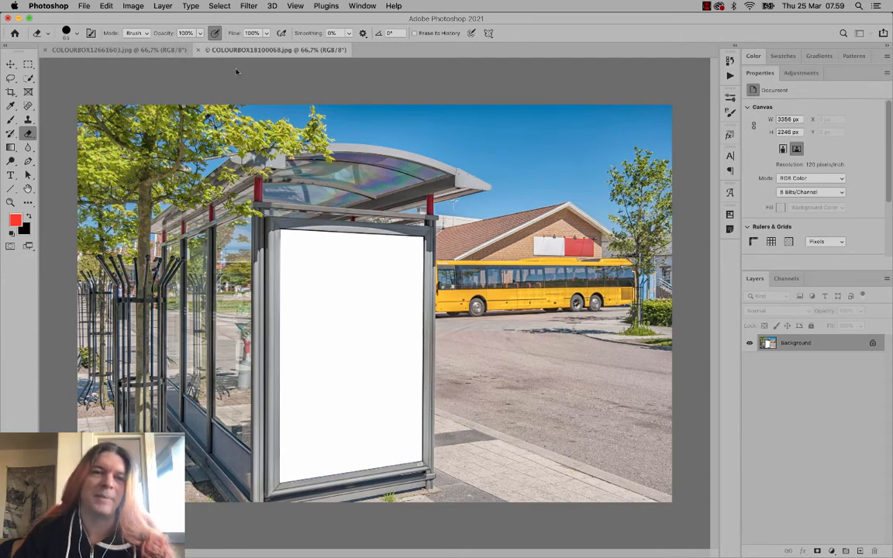
- Preview pepsi_halloween.jpg in the GoogleAdverts folder and open it as a new document
click(88, 5)
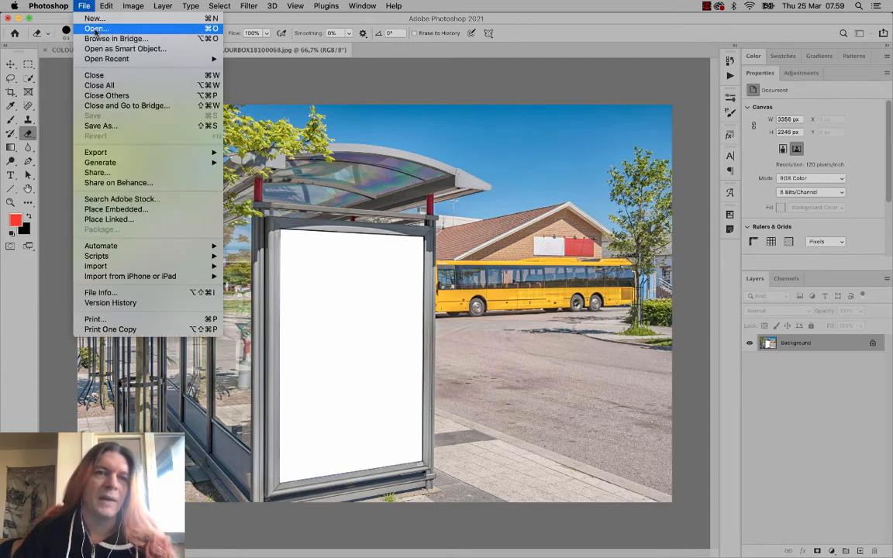
click(95, 28)
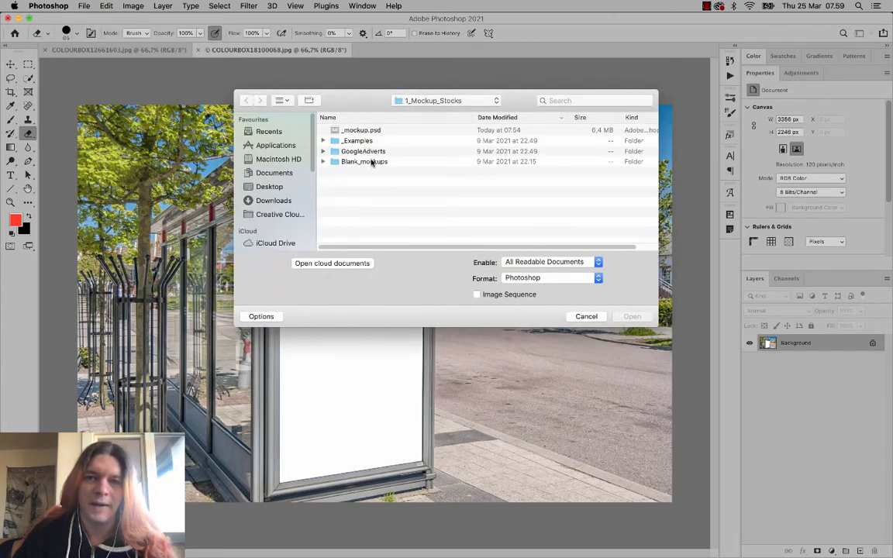
double_click(367, 151)
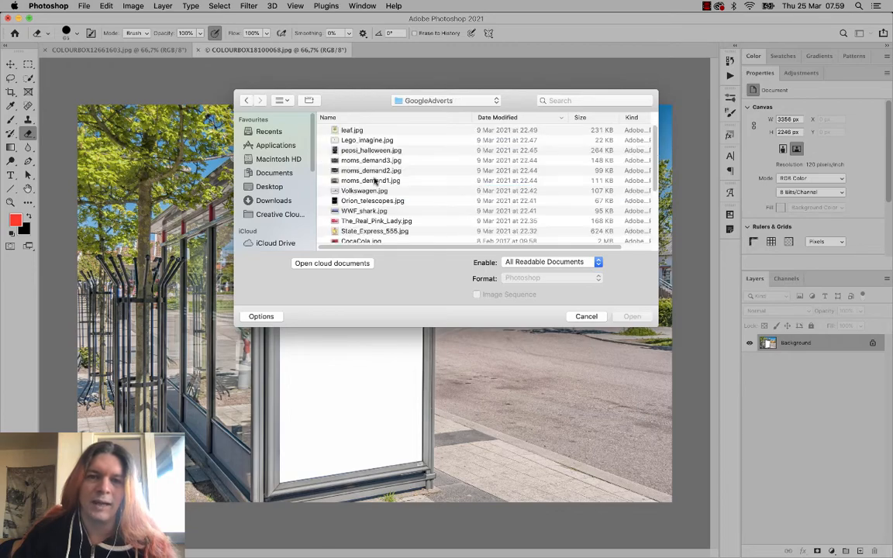
click(373, 150)
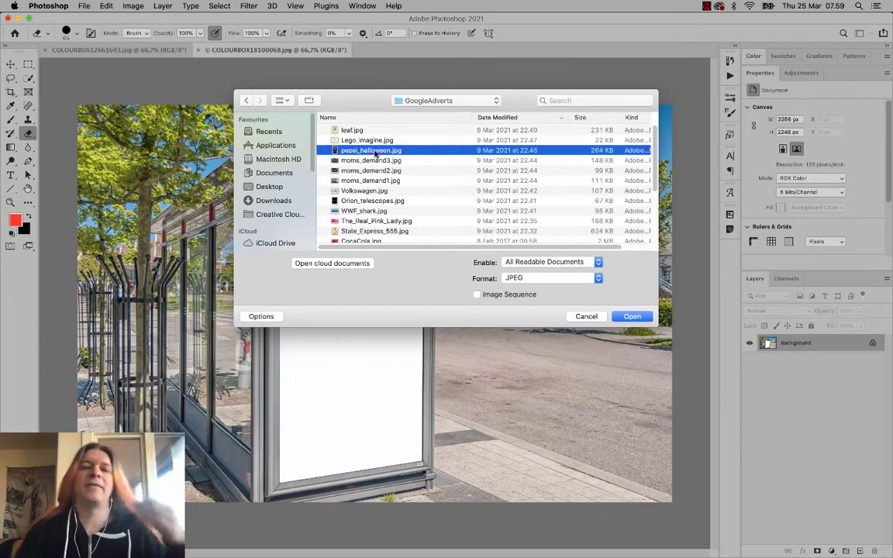
key(space)
drag(384, 51, 639, 55)
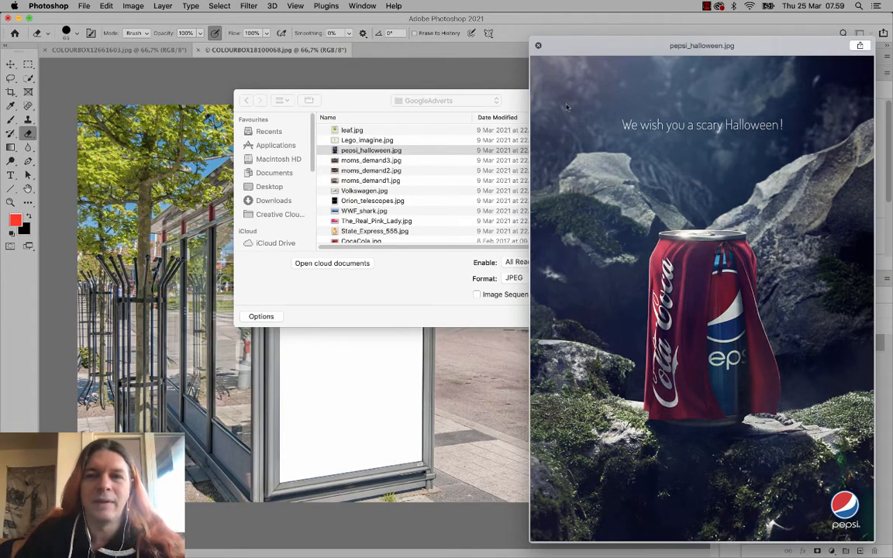
drag(626, 38, 487, 39)
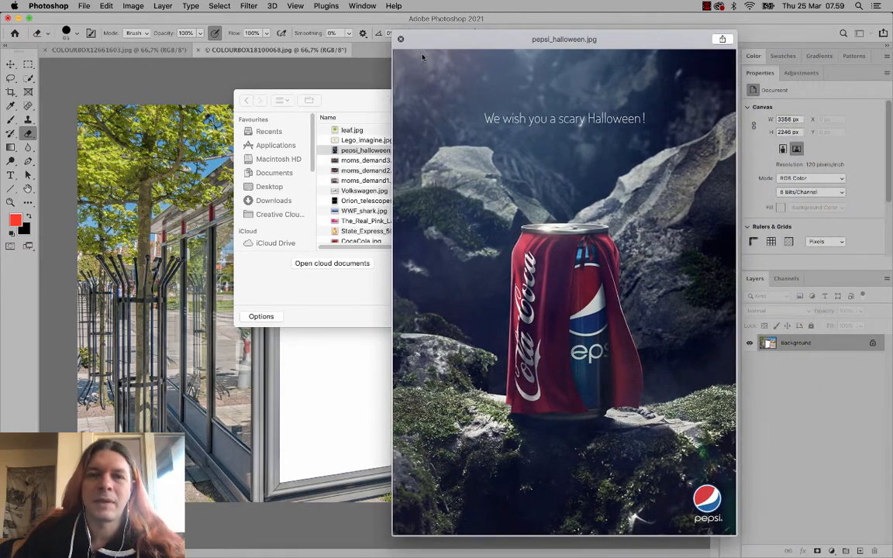
click(401, 39)
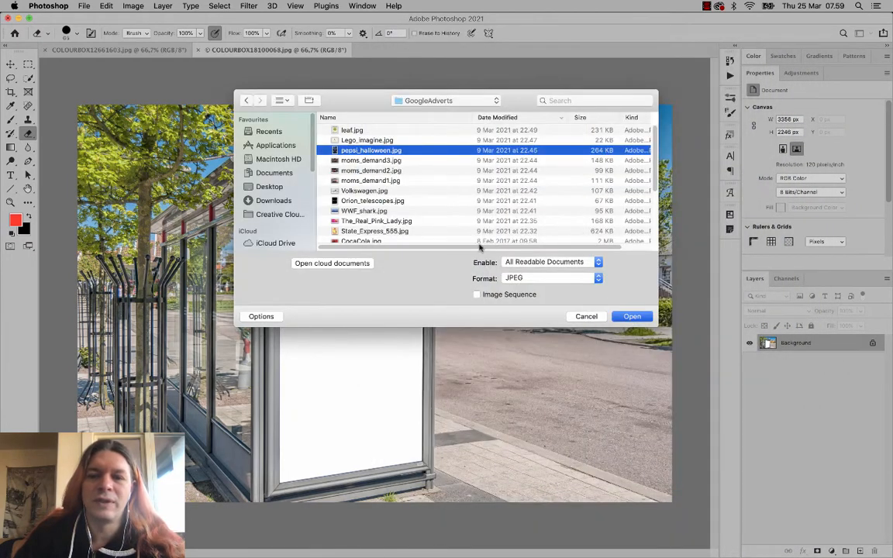
key(Return)
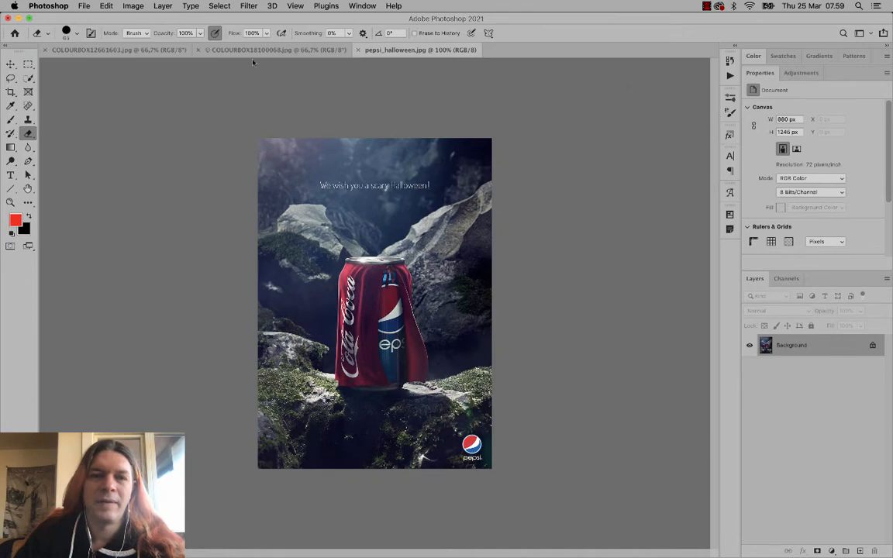
- Drag the Pepsi advert into the bus-shelter image as Layer 1, converting its colour profile, and place it over the yellow bus
click(253, 50)
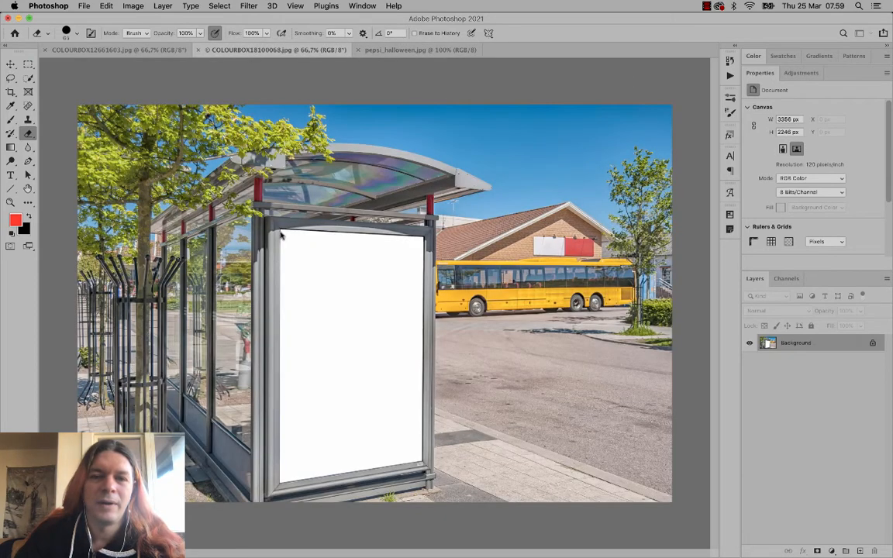
click(411, 49)
click(11, 63)
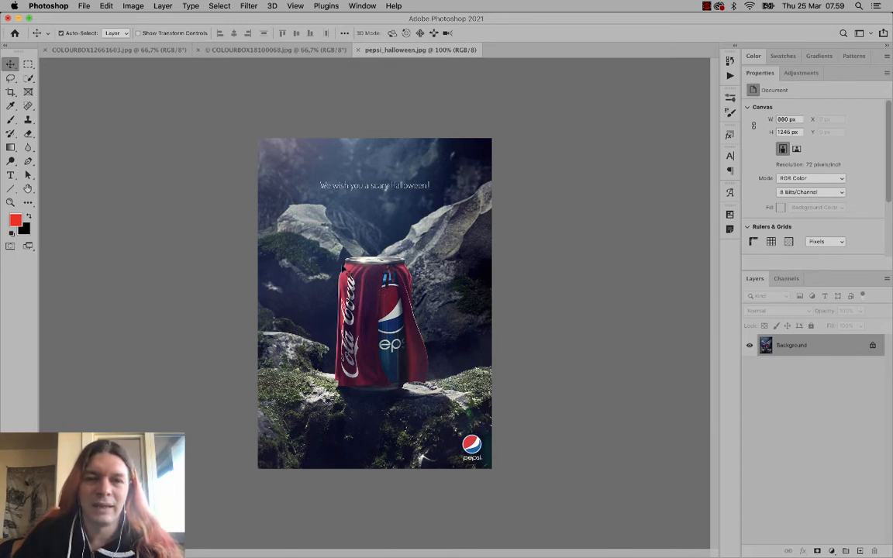
drag(343, 269, 303, 53)
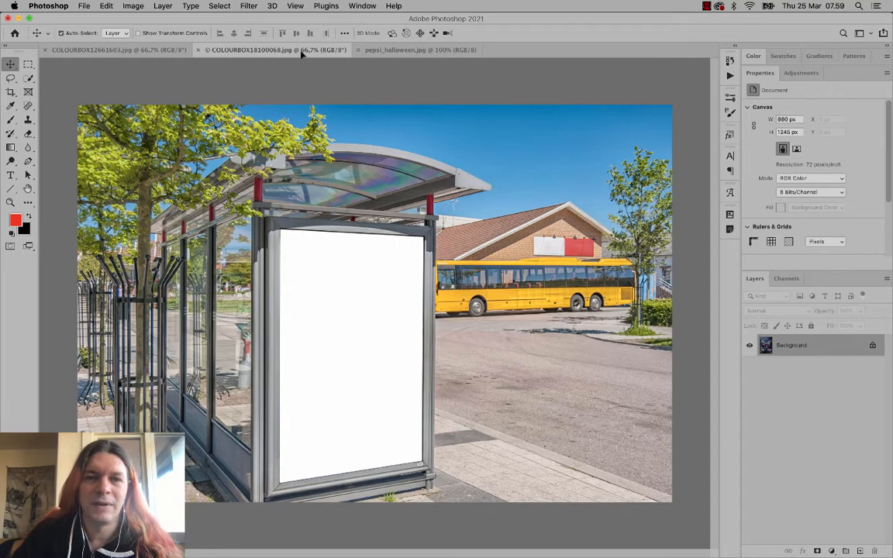
drag(310, 134, 312, 264)
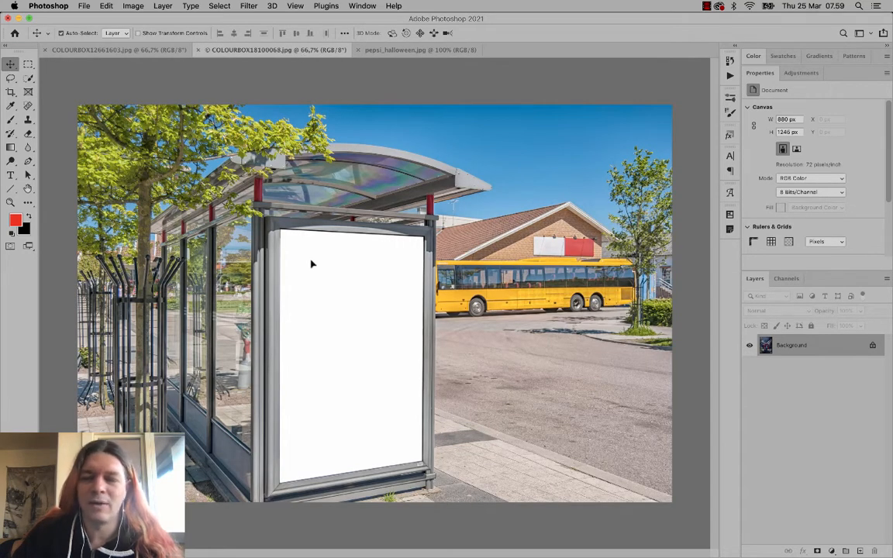
drag(311, 262, 311, 262)
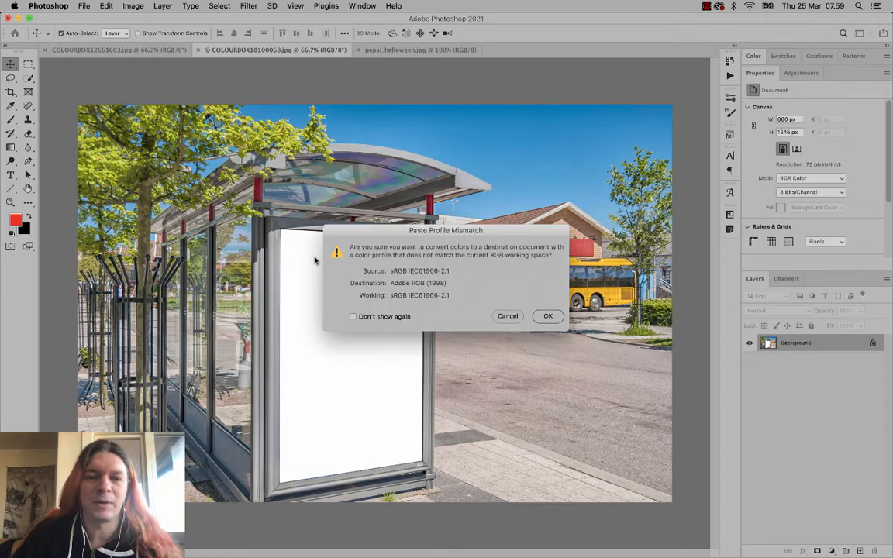
click(544, 315)
drag(319, 217, 531, 234)
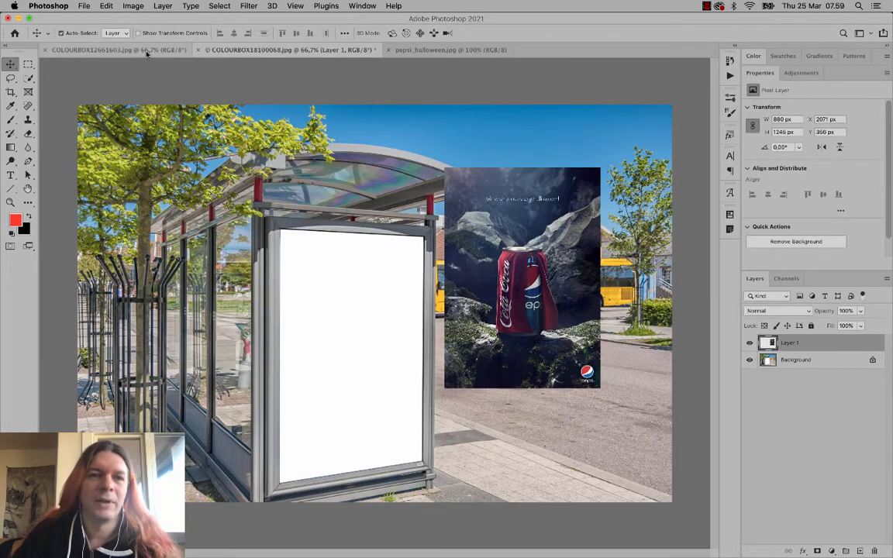
click(133, 50)
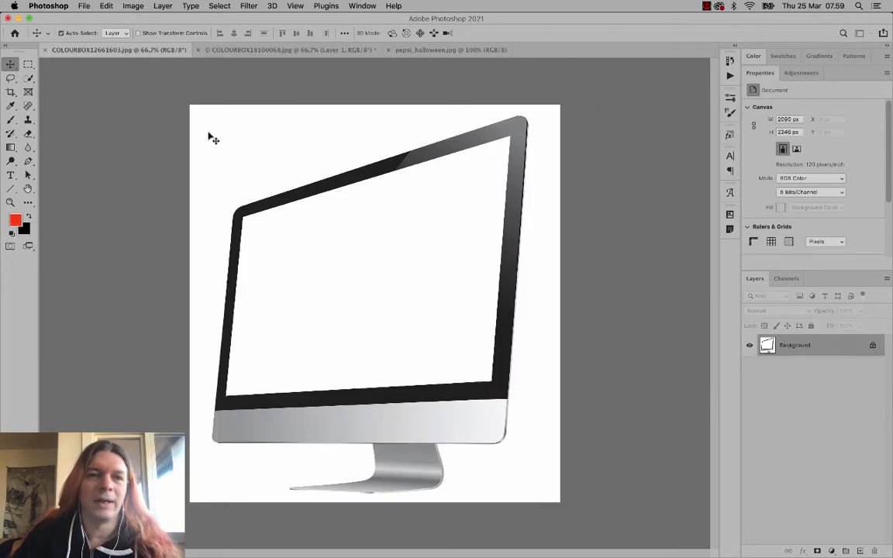
- In the Open dialog, preview the adverts from Orion_telescopes.jpg down to Guinness.jpg
click(85, 5)
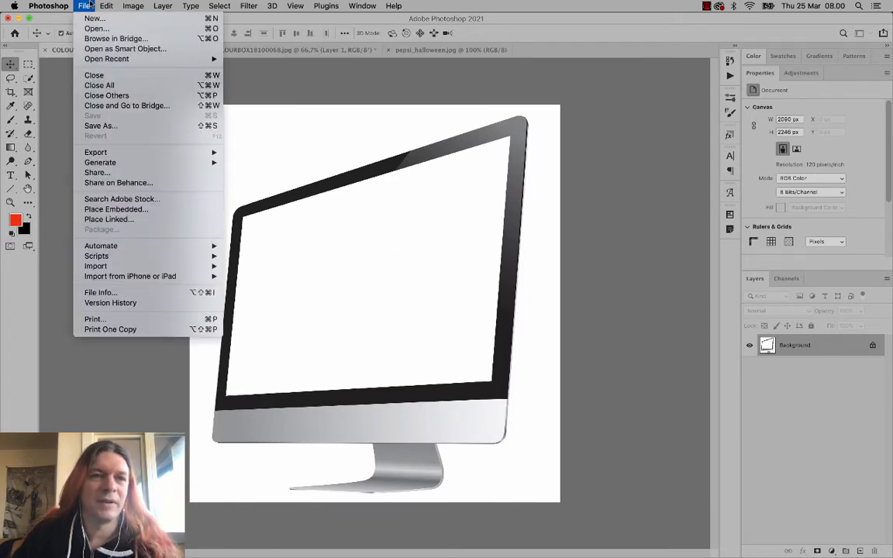
click(96, 29)
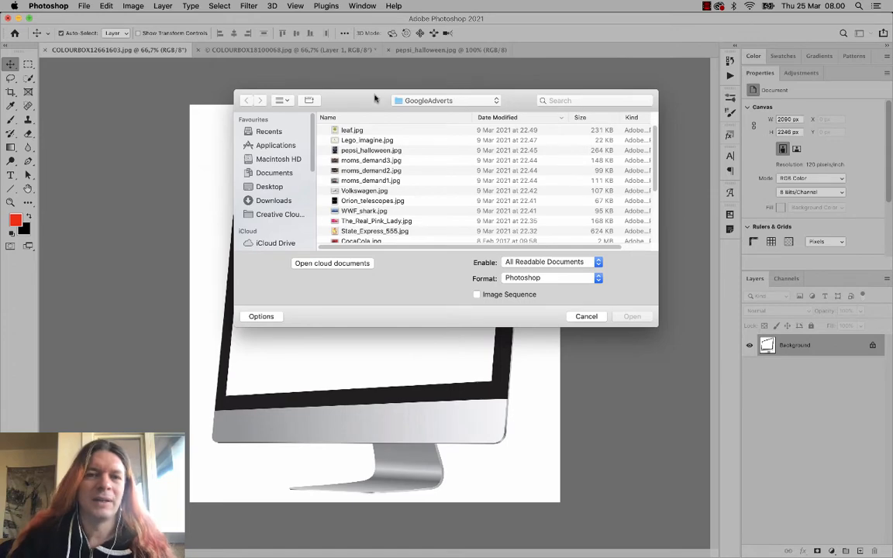
drag(375, 98, 329, 100)
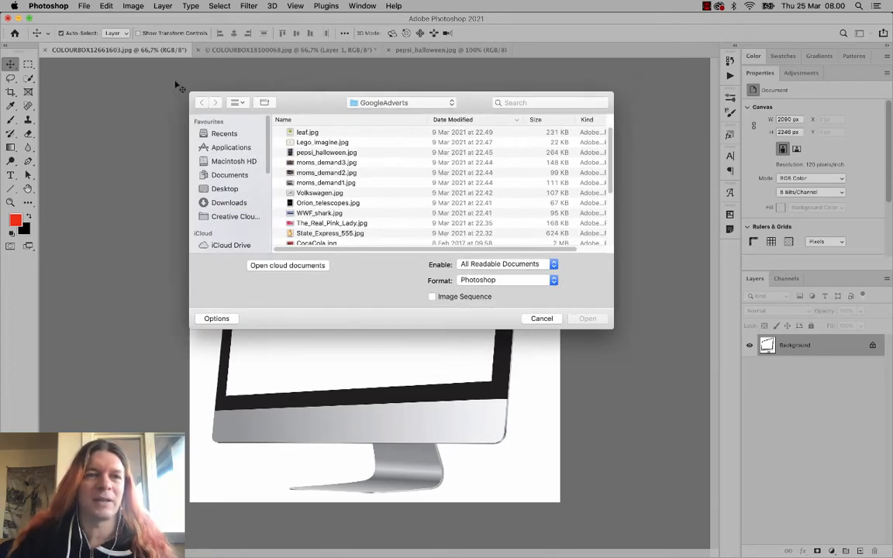
scroll(372, 231, down, 2)
click(318, 185)
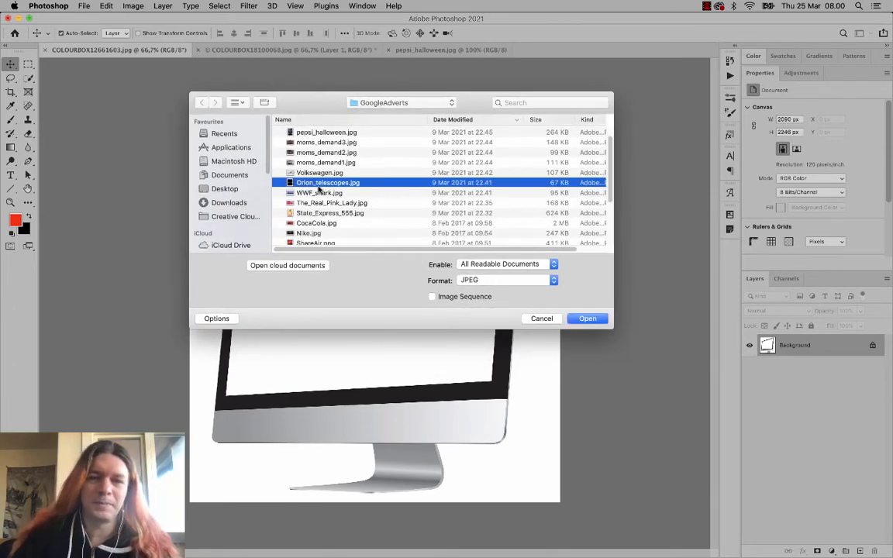
key(space)
key(Down)
key(Down)
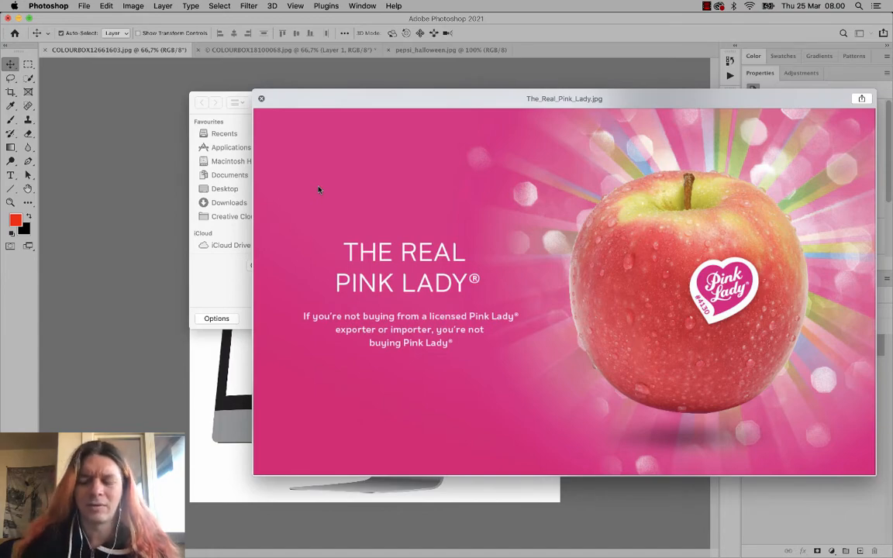
key(Down)
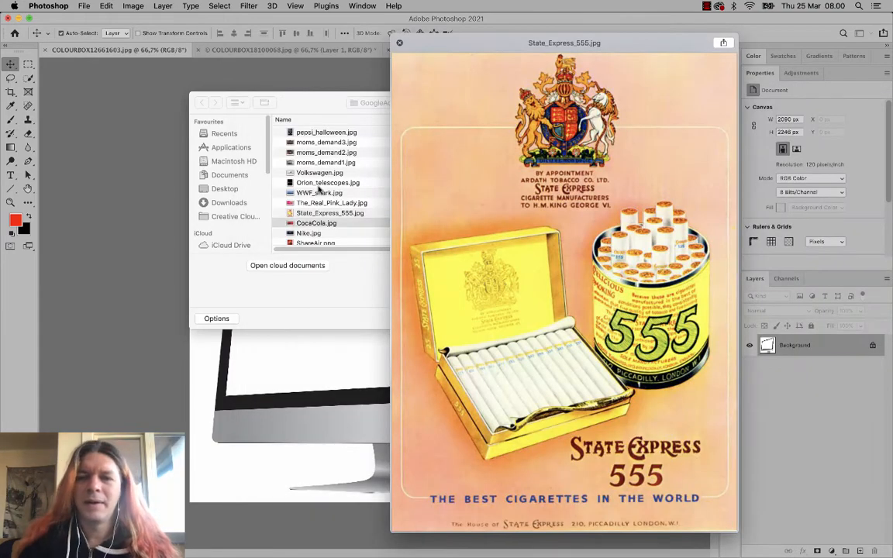
key(Down)
key(Down)
key(Down)
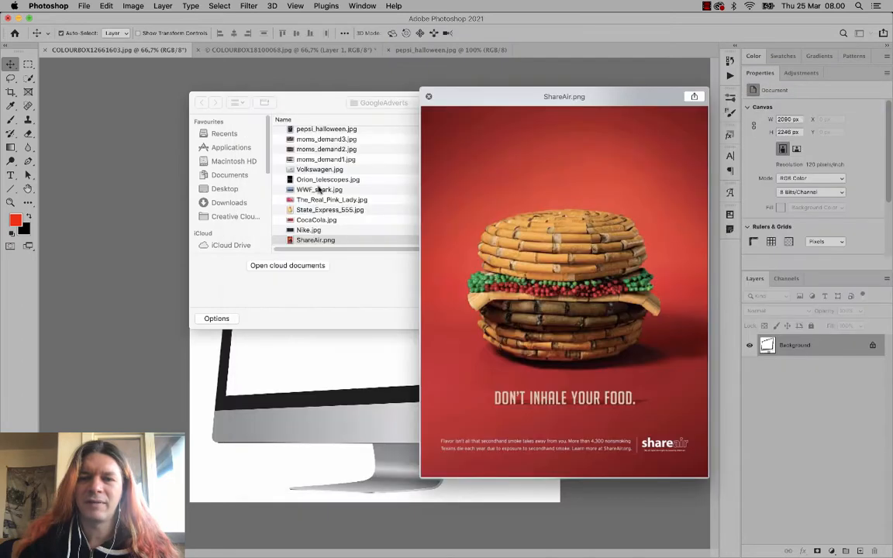
key(Down)
key(Down)
key(Down)
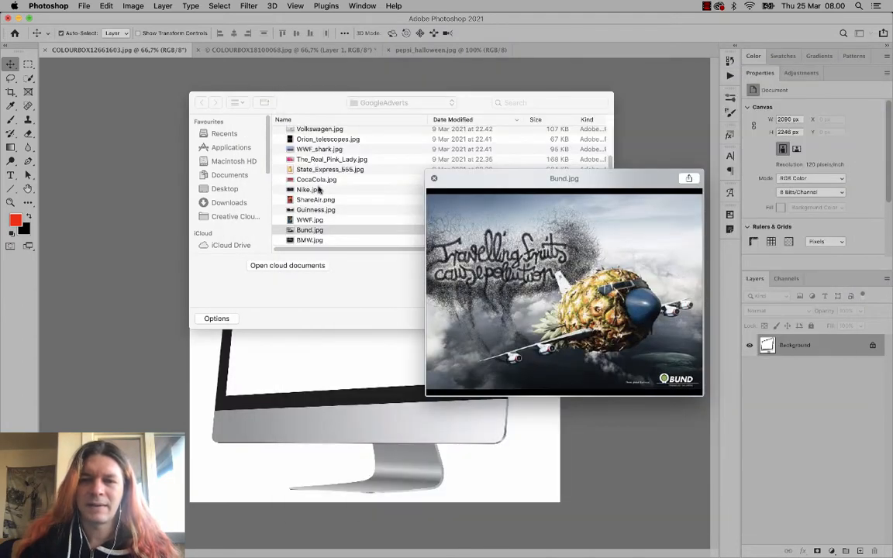
- Compare Bund.jpg with BMW.jpg, Magnum.png and bemoredog.jpg, then open Bund.jpg
key(Down)
key(Up)
key(Down)
key(Down)
key(Down)
key(Down)
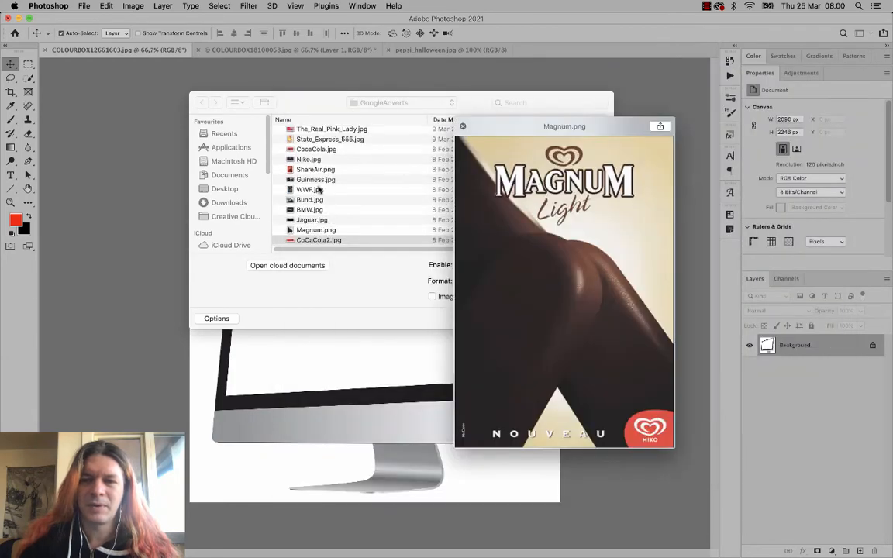
key(Down)
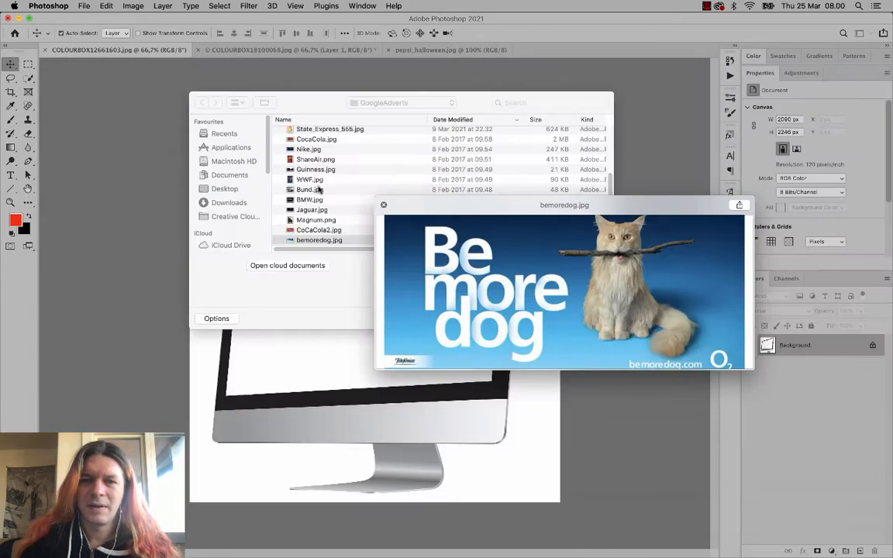
key(Down)
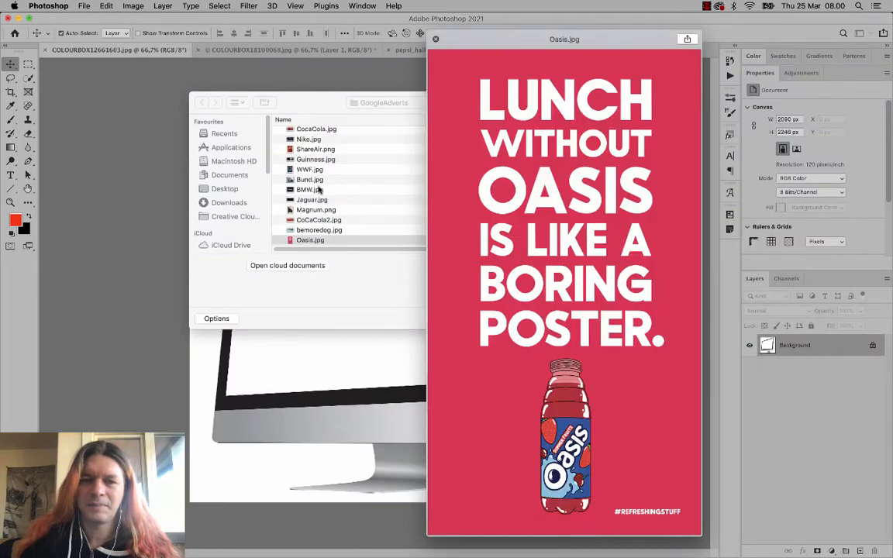
key(Up)
key(Up)
key(Up)
key(Up)
key(Up)
key(Up)
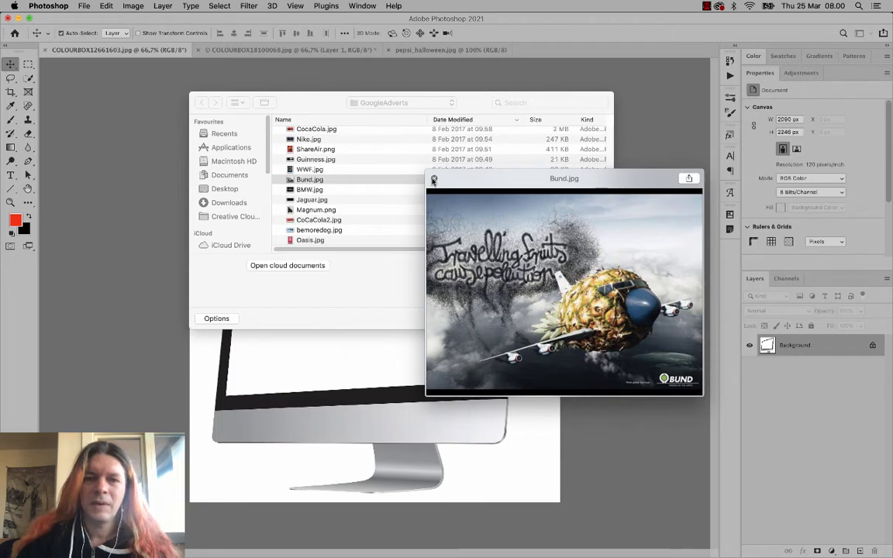
key(space)
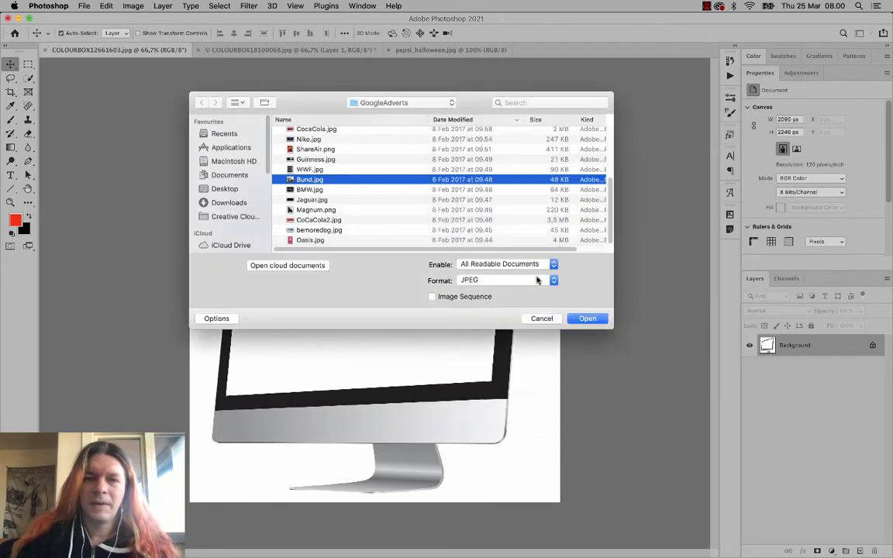
click(589, 319)
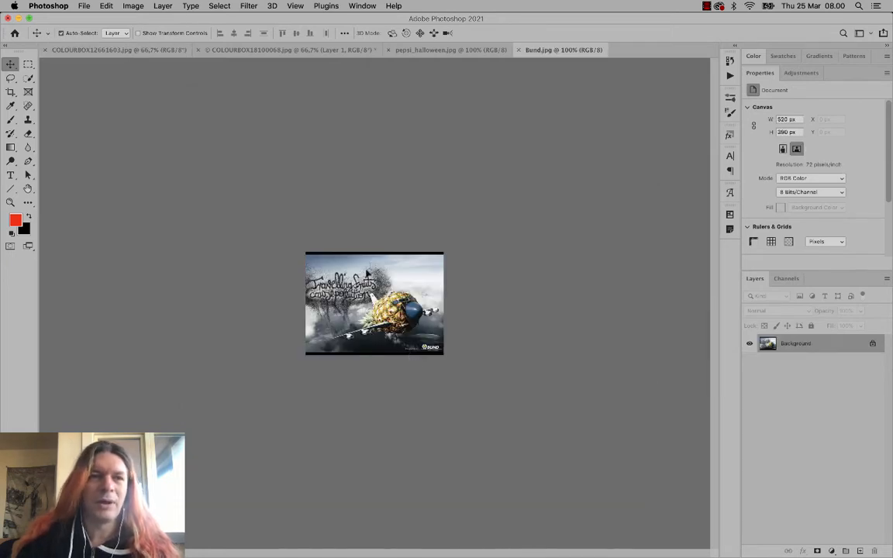
- Paste Bund.jpg as Layer 1 into the iMac mockup at the screen's top-left corner, then close pepsi_halloween.jpg
click(86, 49)
key(super+v)
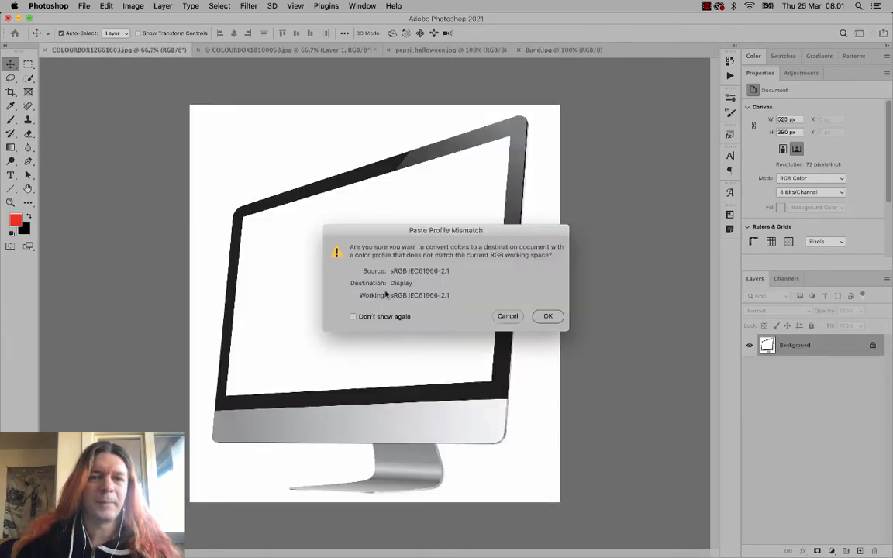
click(548, 316)
drag(358, 259, 282, 223)
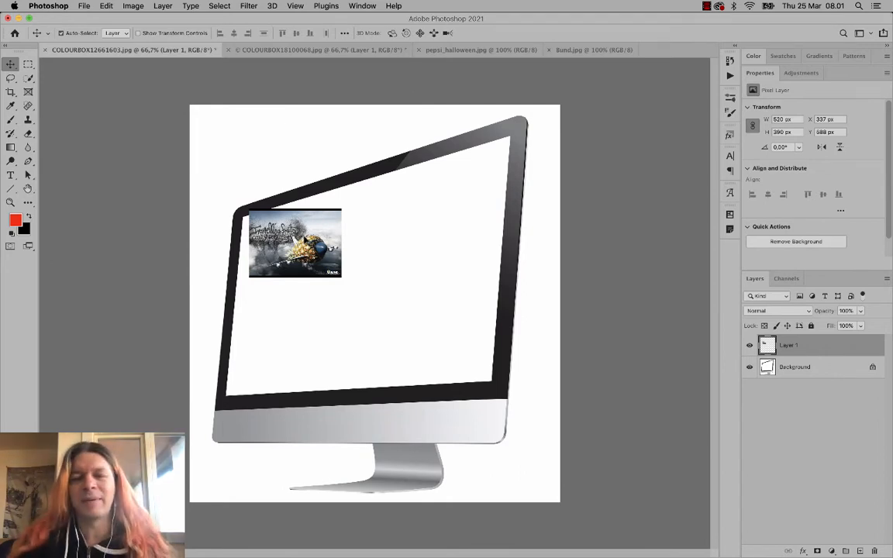
drag(305, 235, 294, 232)
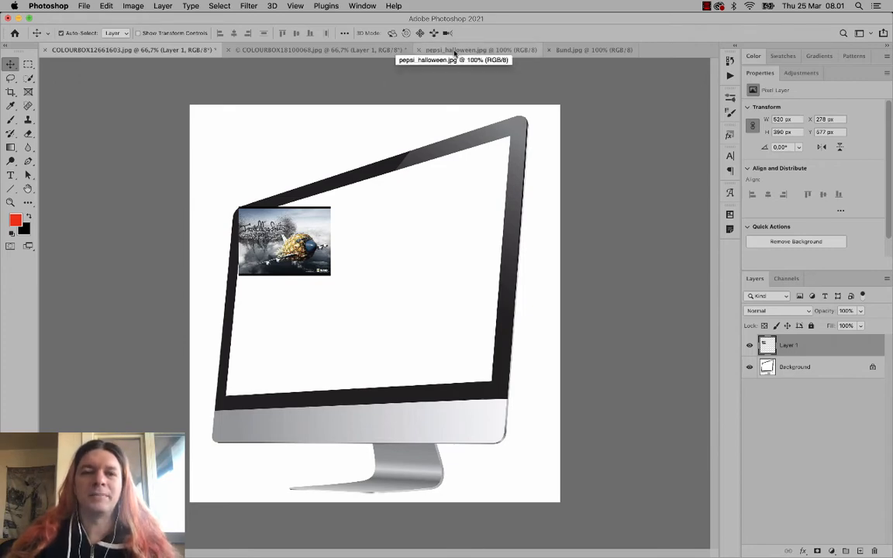
click(455, 52)
click(420, 49)
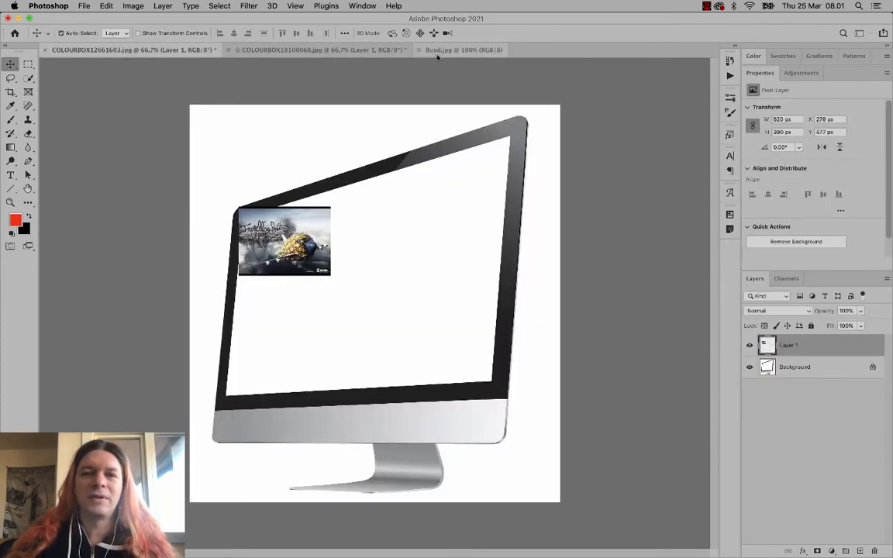
- Close Bund.jpg and move the Pepsi poster toward the bus-stop billboard
click(431, 51)
click(420, 50)
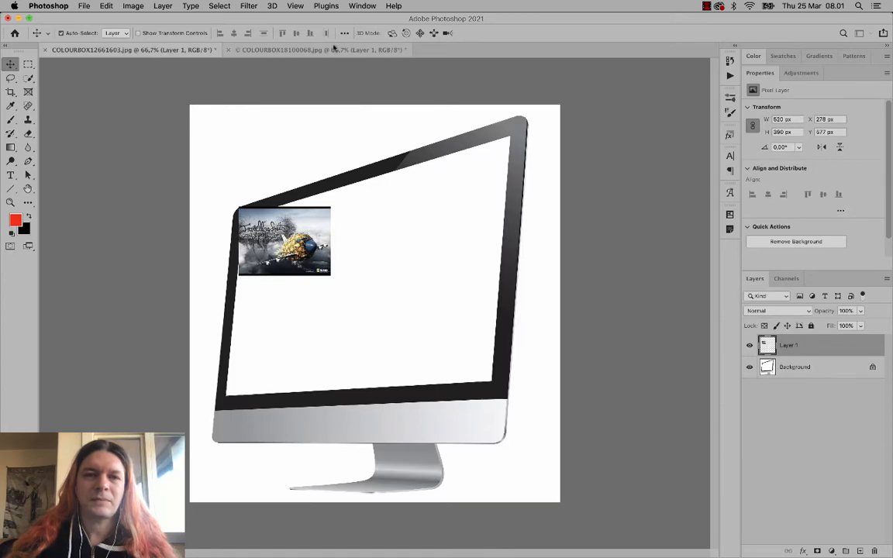
click(333, 51)
drag(525, 196, 385, 254)
- Move the BUND picture to the iMac screen's top-right corner and shift the Pepsi poster right
click(180, 51)
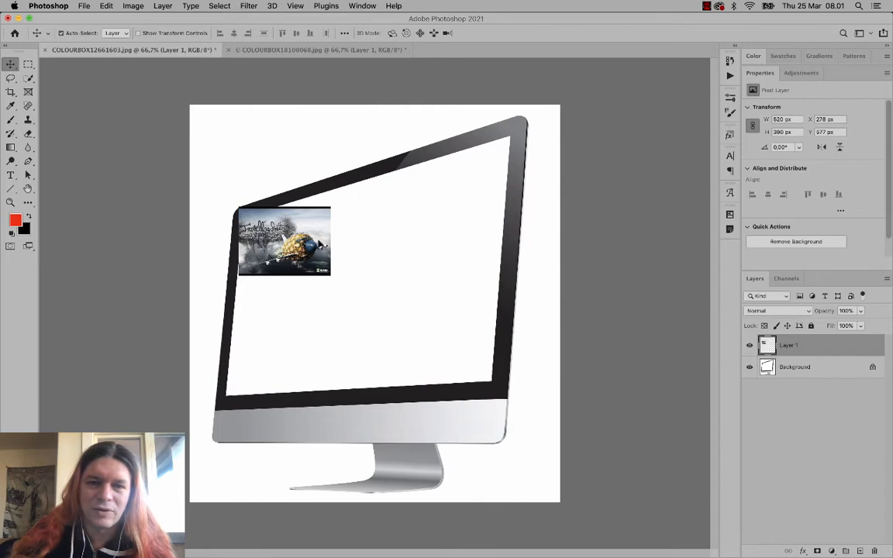
drag(319, 243, 504, 165)
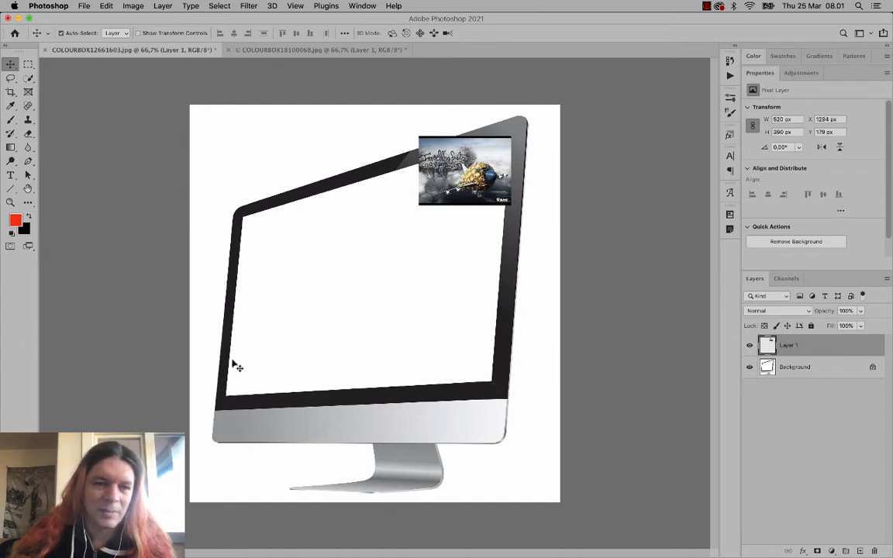
click(260, 49)
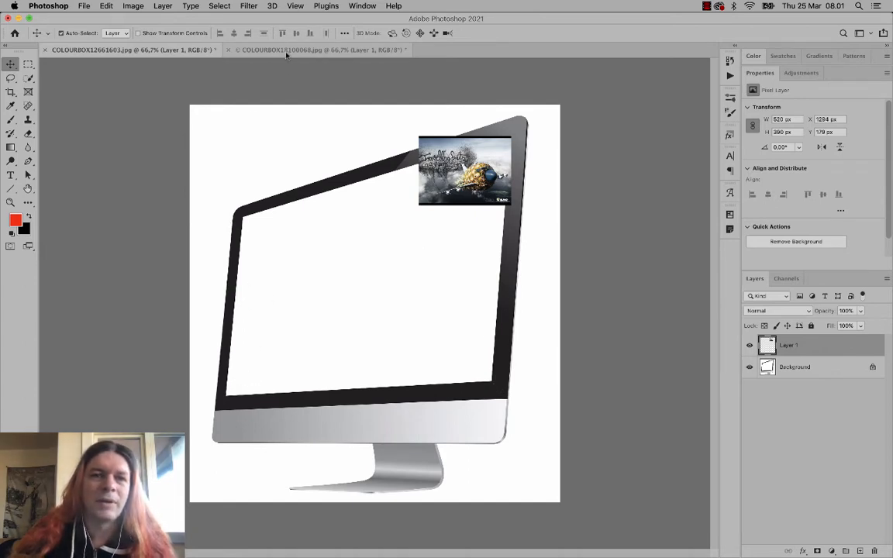
drag(313, 276, 487, 257)
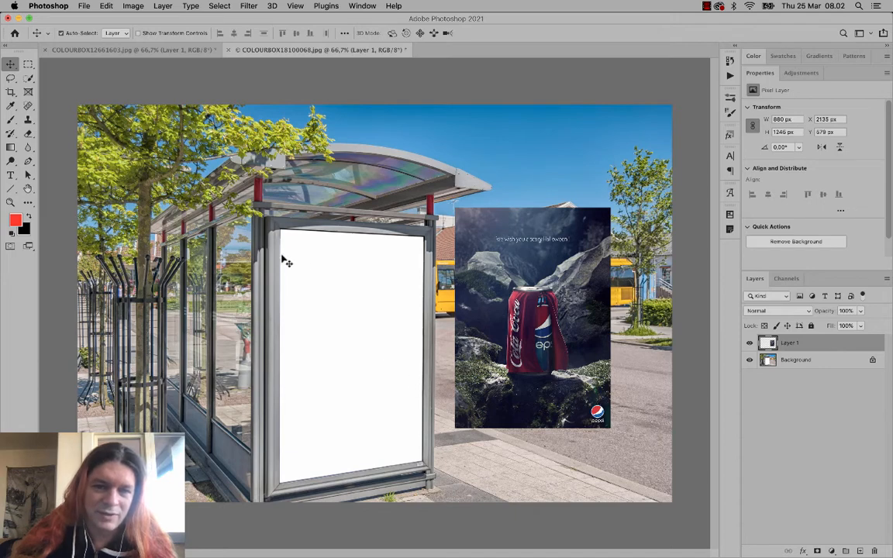
- Drag the Pepsi poster onto the bus-stop billboard and nudge it flush with its top-left corner
drag(506, 277, 328, 300)
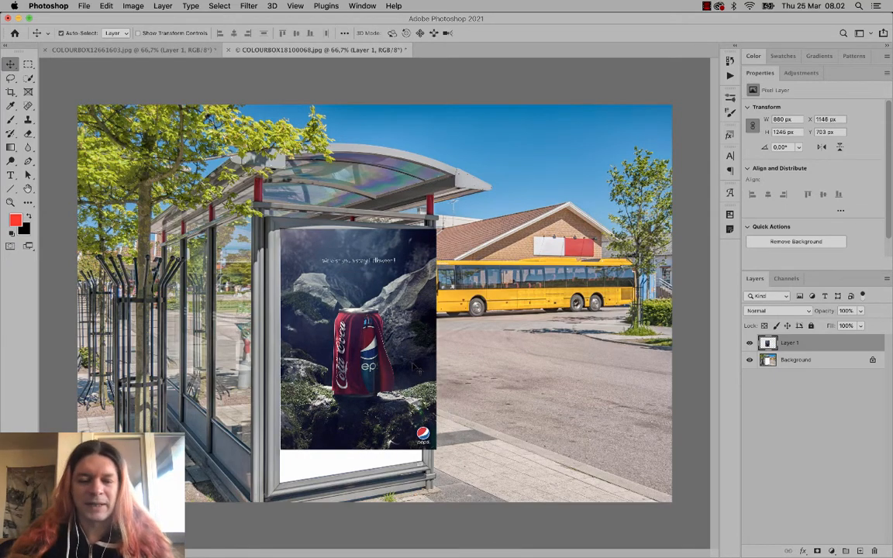
click(170, 50)
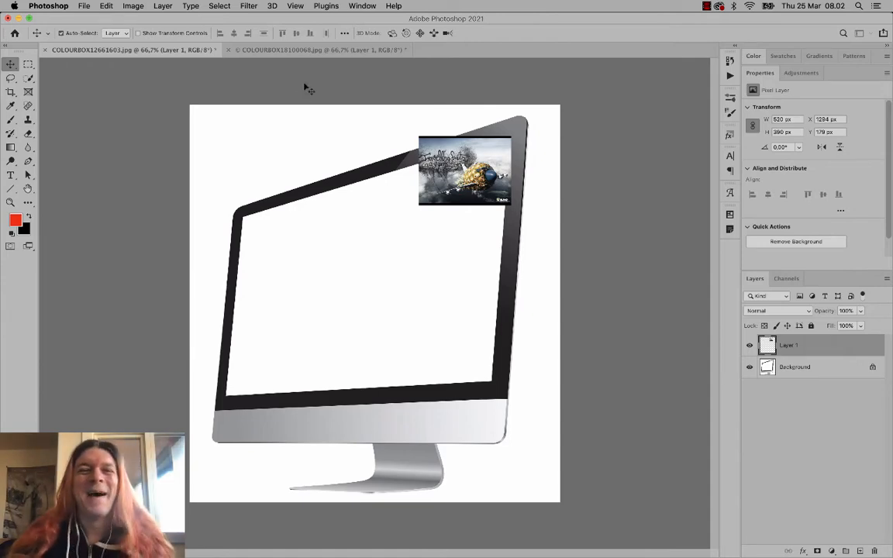
click(309, 50)
mouse_move(334, 277)
mouse_down()
mouse_move(344, 278)
mouse_move(335, 280)
mouse_up()
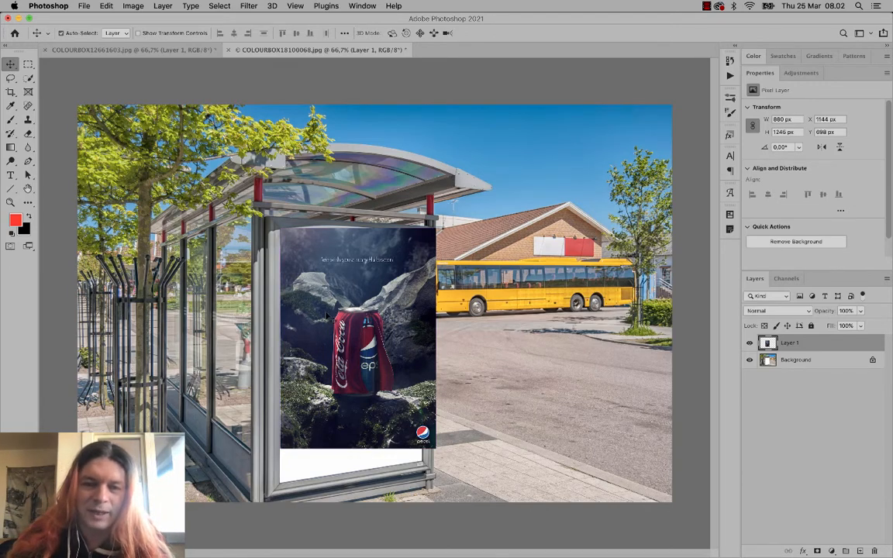
click(108, 6)
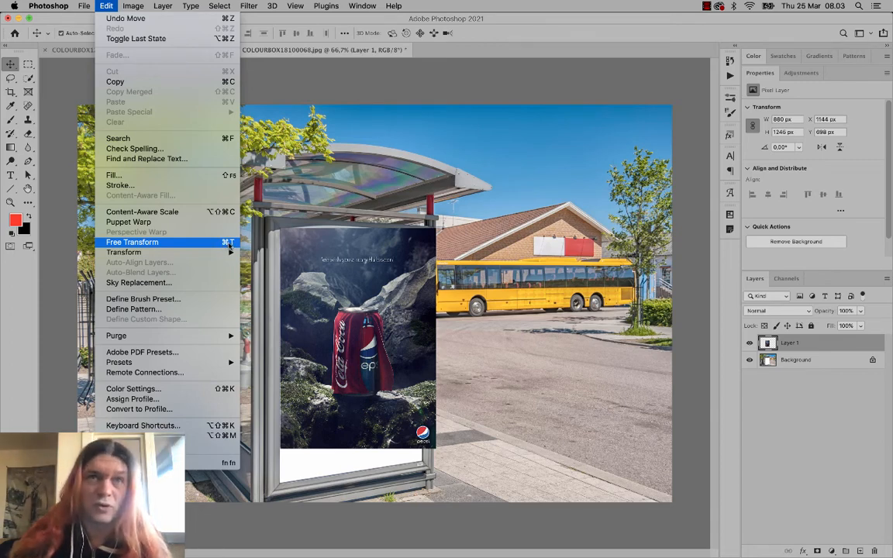
- Free Transform the Pepsi poster to about 115.7% so it reaches the panel's bottom edge
click(228, 243)
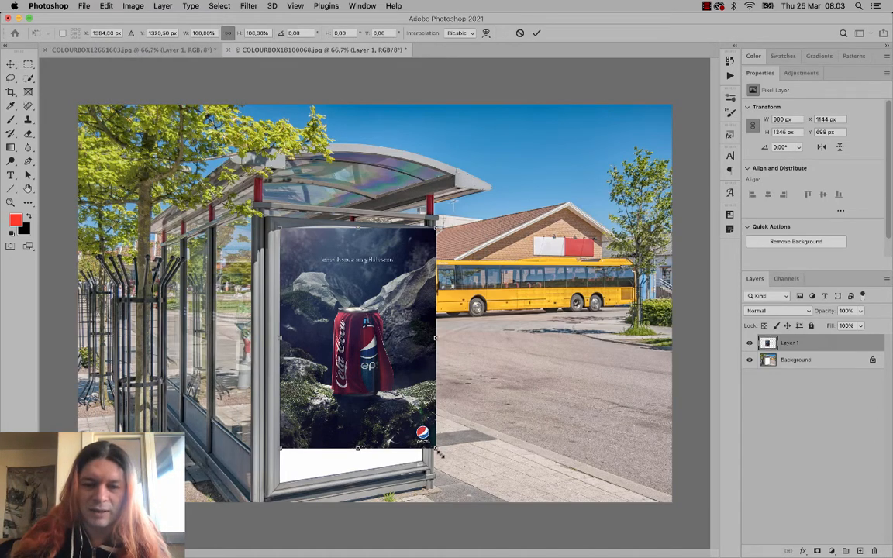
drag(439, 454, 462, 483)
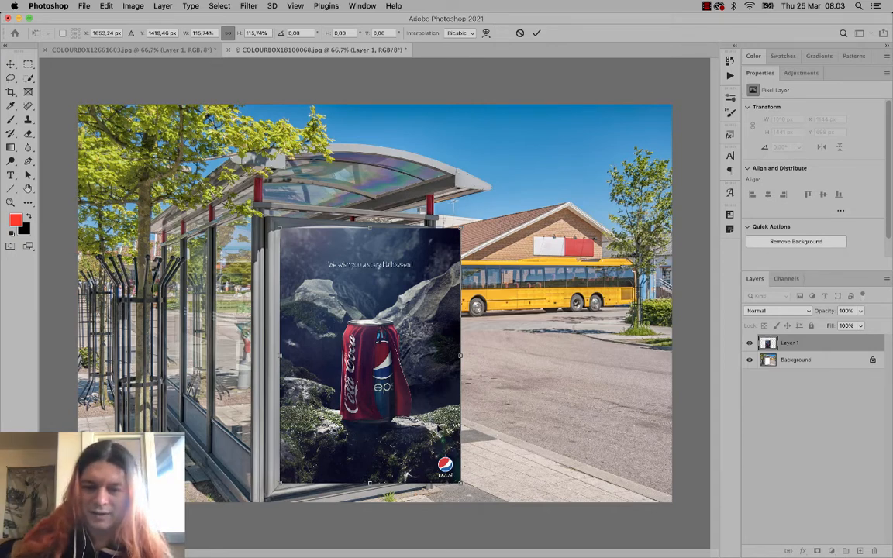
right_click(438, 428)
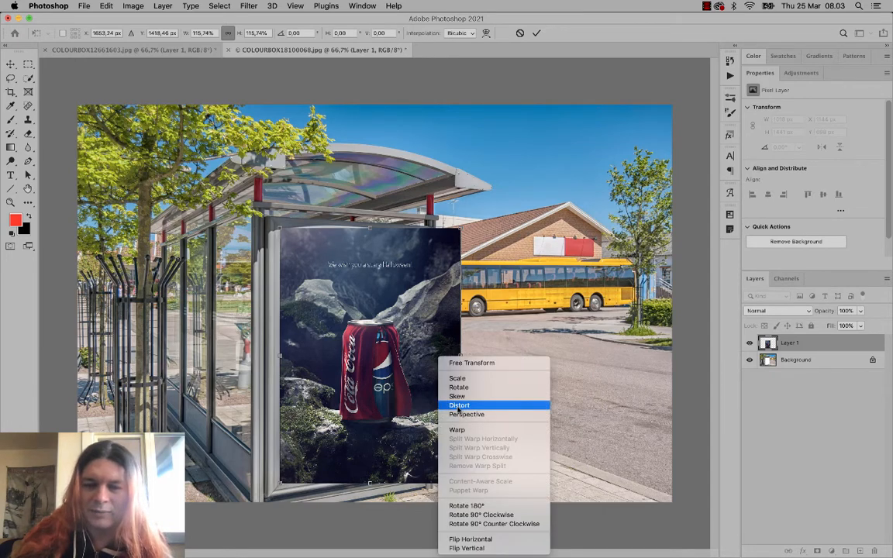
- Distort the poster's right corners onto the billboard, then undo that distortion and an accidental move
click(459, 406)
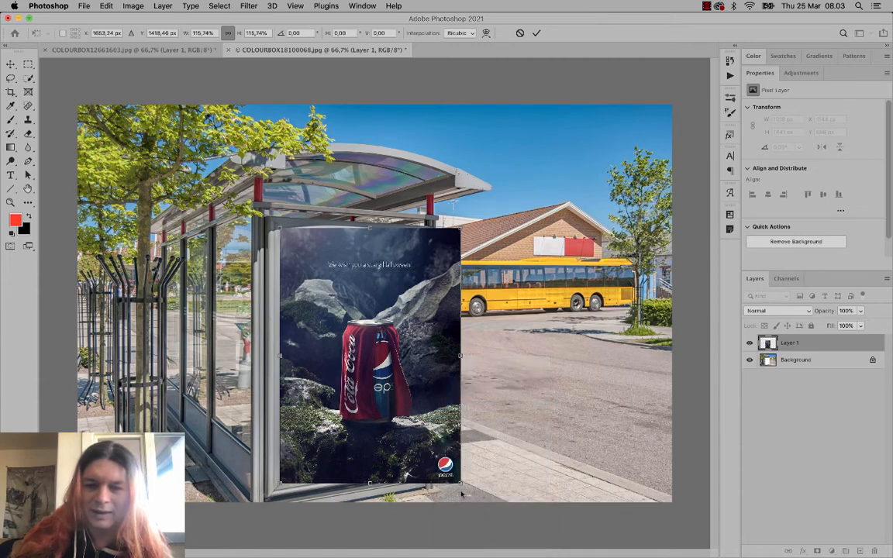
drag(462, 485, 427, 462)
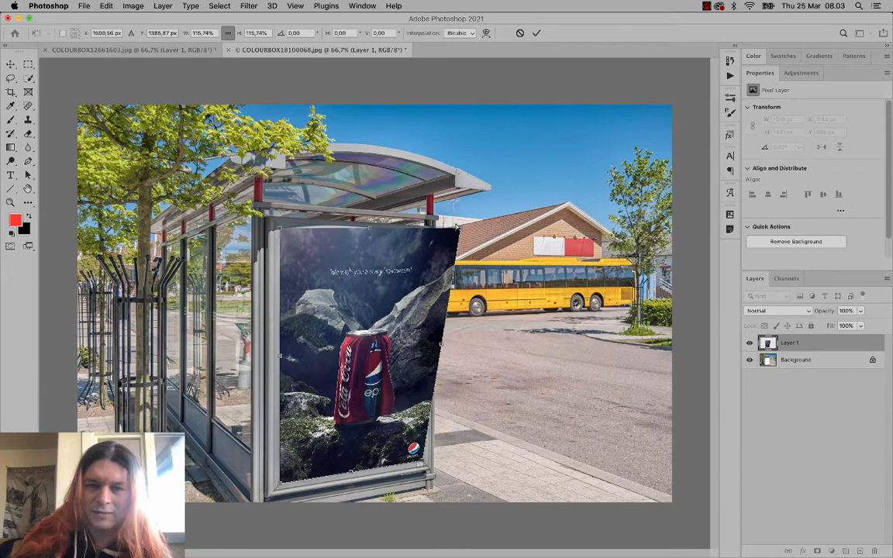
drag(459, 230, 427, 240)
key(Return)
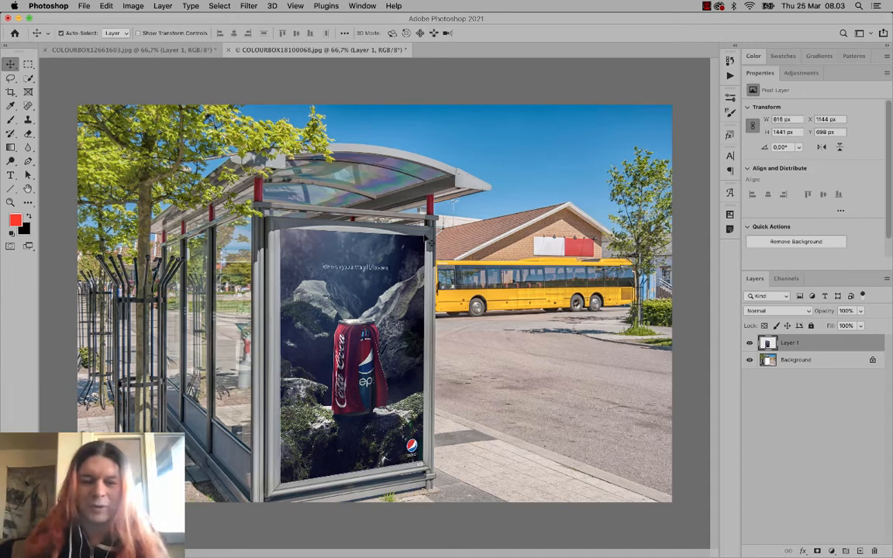
key(super+z)
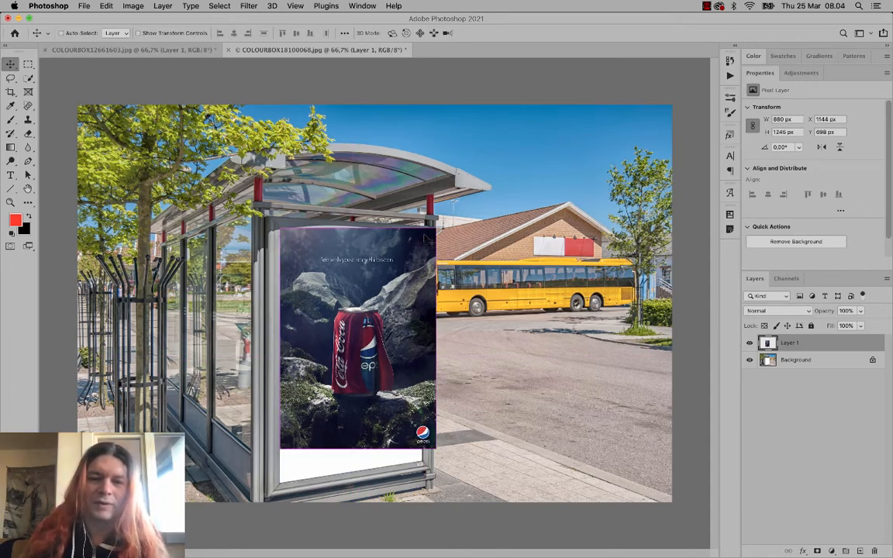
key(super+z)
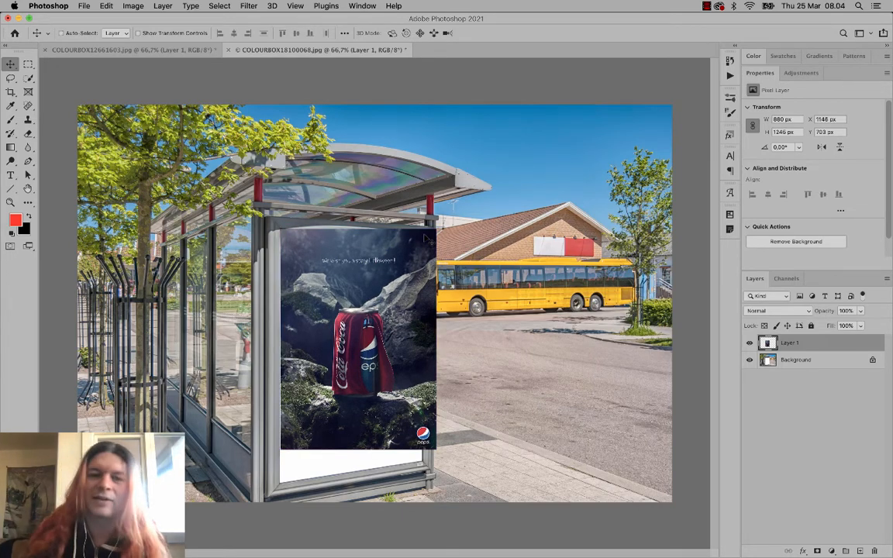
key(super+z)
drag(428, 237, 591, 178)
key(super+z)
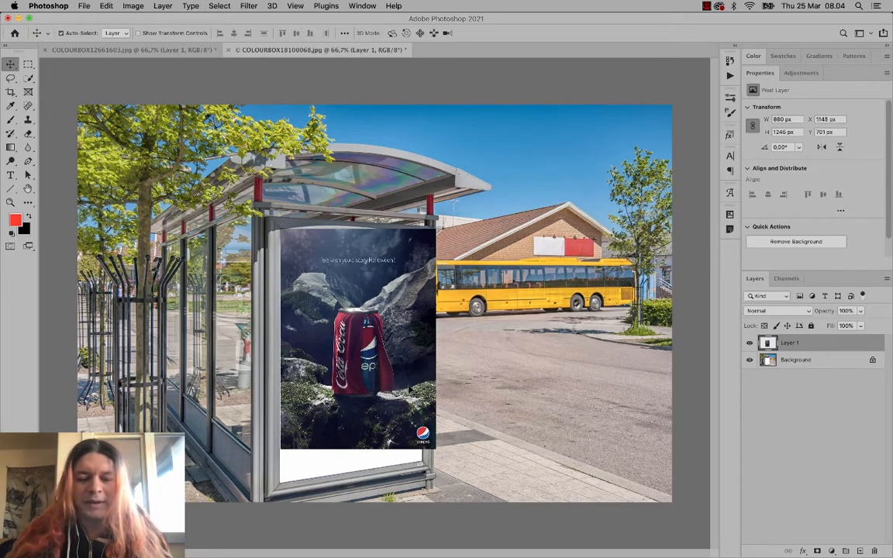
- Scale the Pepsi poster up to 1018 × 1441 px to cover the shelter frame
key(super+t)
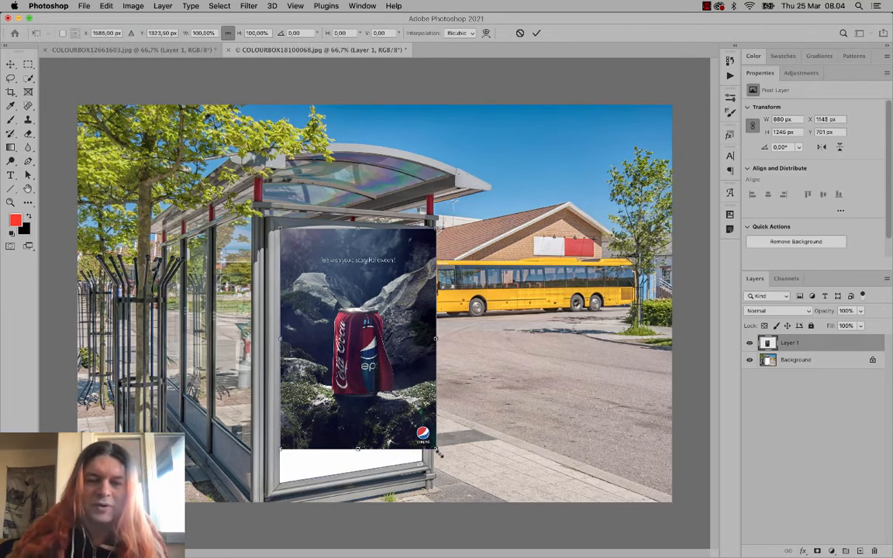
drag(438, 453, 462, 485)
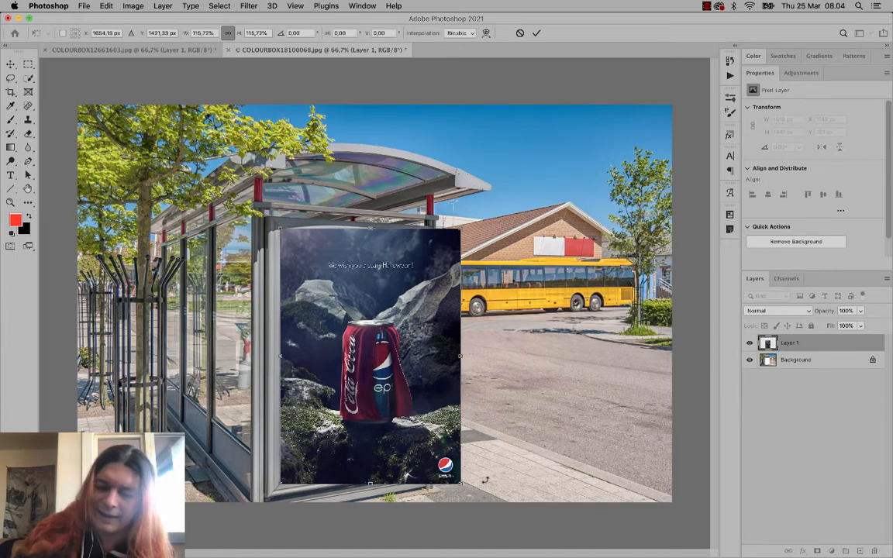
key(Return)
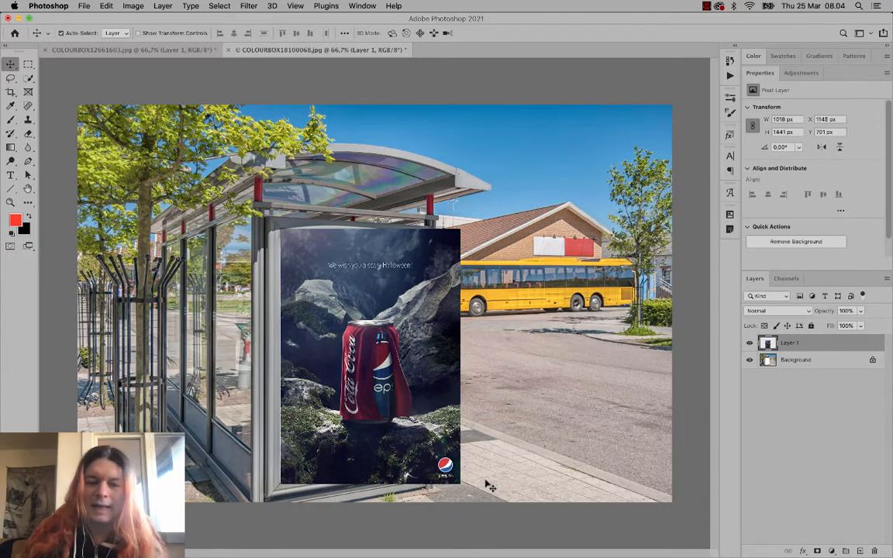
key(super+t)
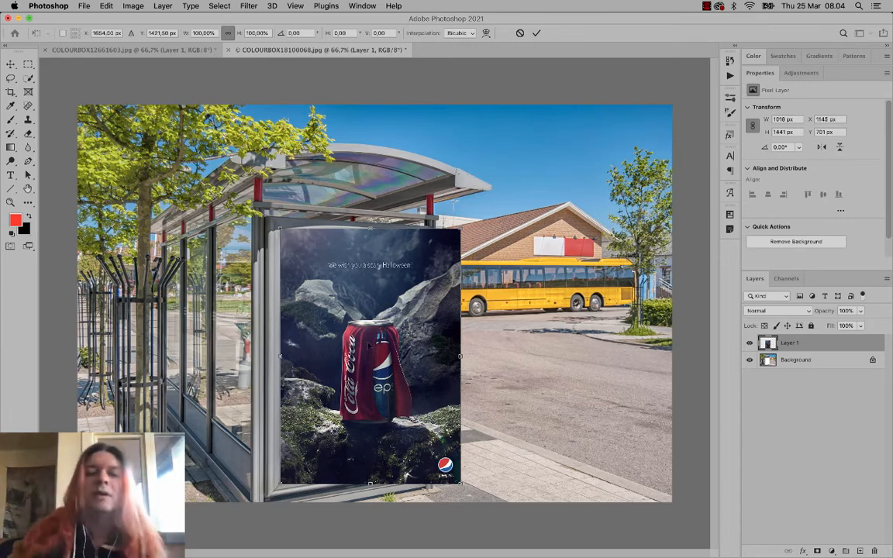
- Distort the poster's bottom-right and top-right corners onto the frame, giving 79.98% width and 3.75° skew
right_click(368, 344)
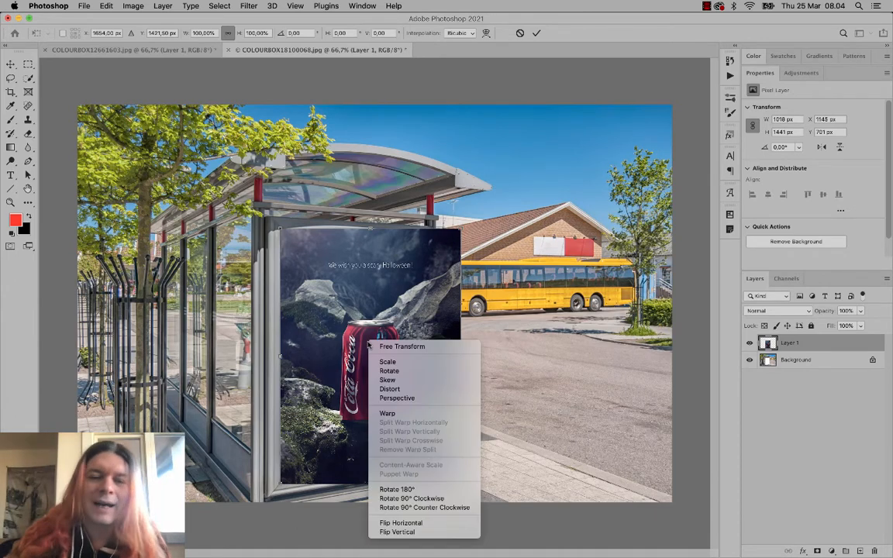
click(387, 389)
drag(460, 484, 424, 461)
drag(461, 232, 425, 240)
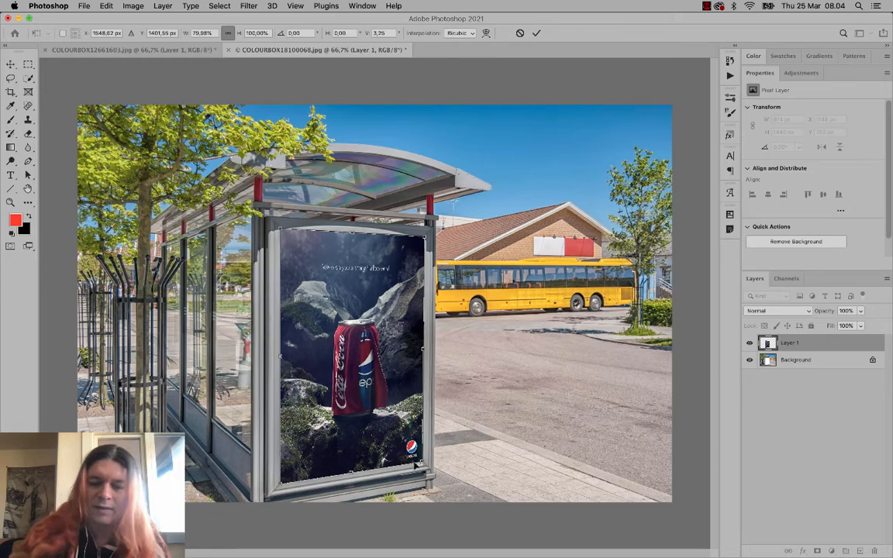
key(super+equal)
key(super+equal)
key(super+equal)
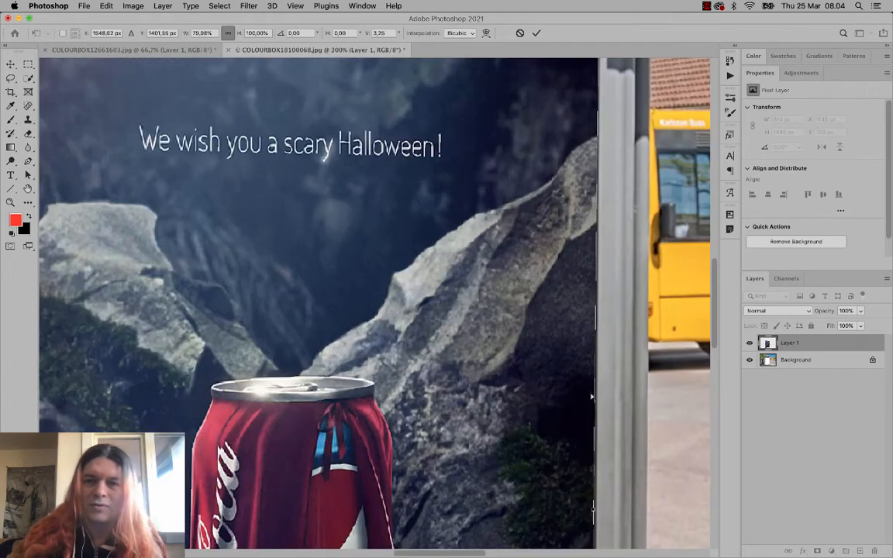
- Snap all four Distort corners onto the shelter frame's inner edges (80.11% W, 98.67% H, -9.20° skew)
drag(712, 298, 712, 277)
drag(599, 114, 595, 112)
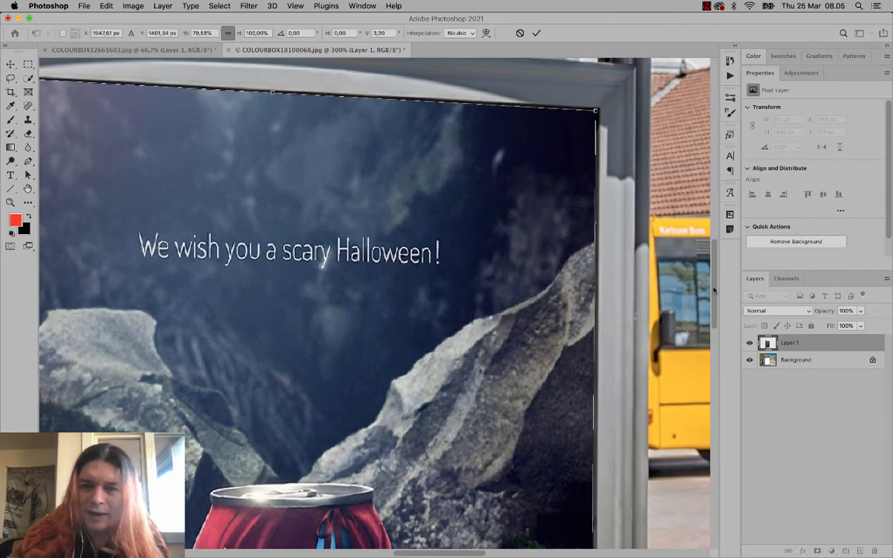
drag(712, 283, 711, 440)
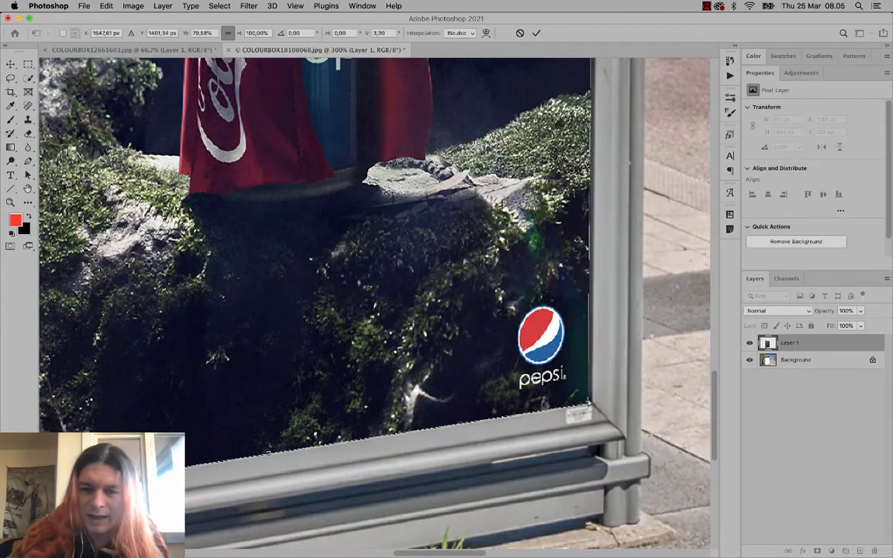
drag(589, 402, 590, 403)
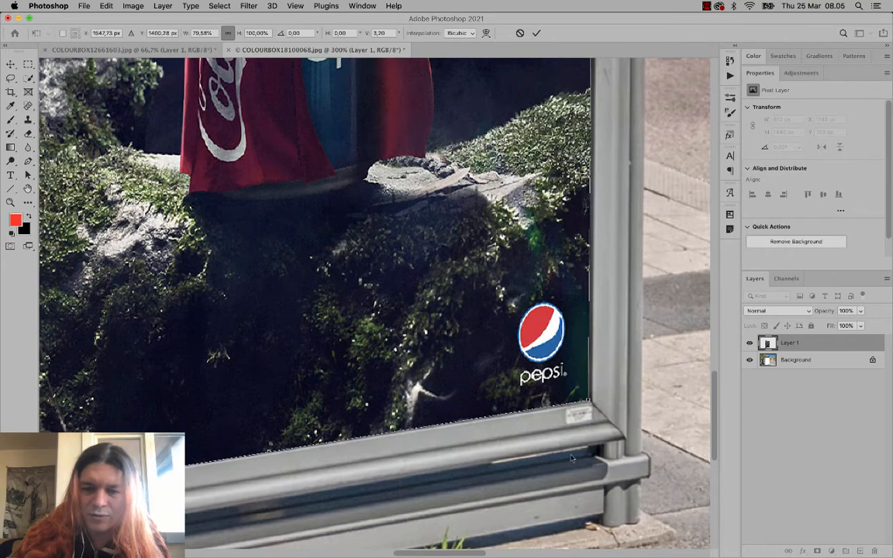
drag(436, 555, 411, 556)
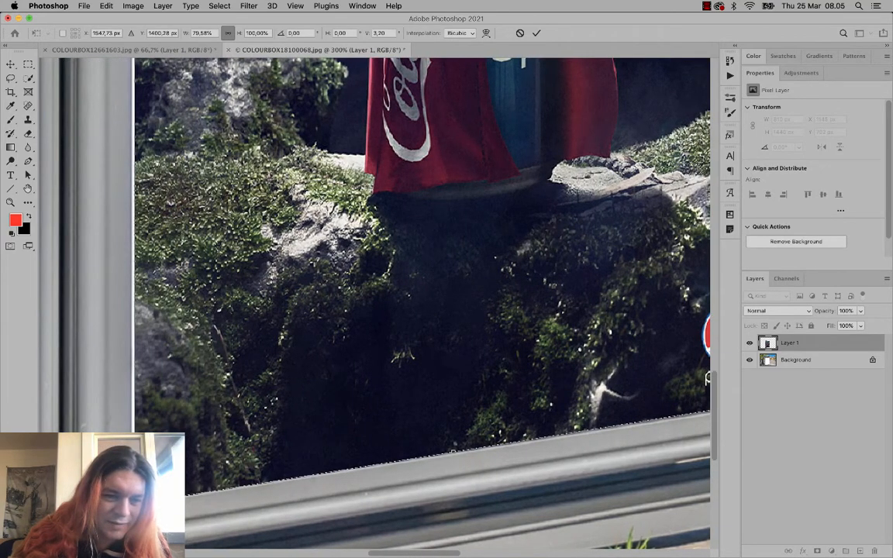
drag(134, 503, 131, 502)
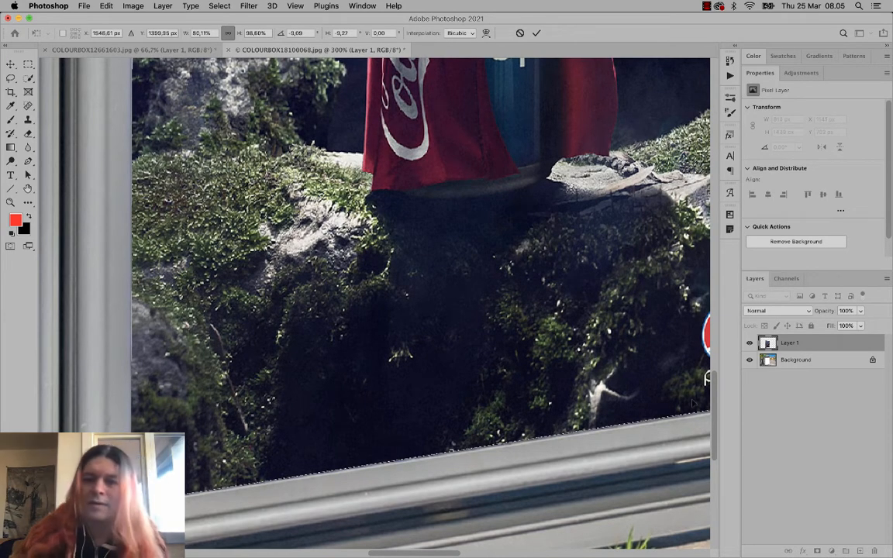
drag(716, 394, 714, 240)
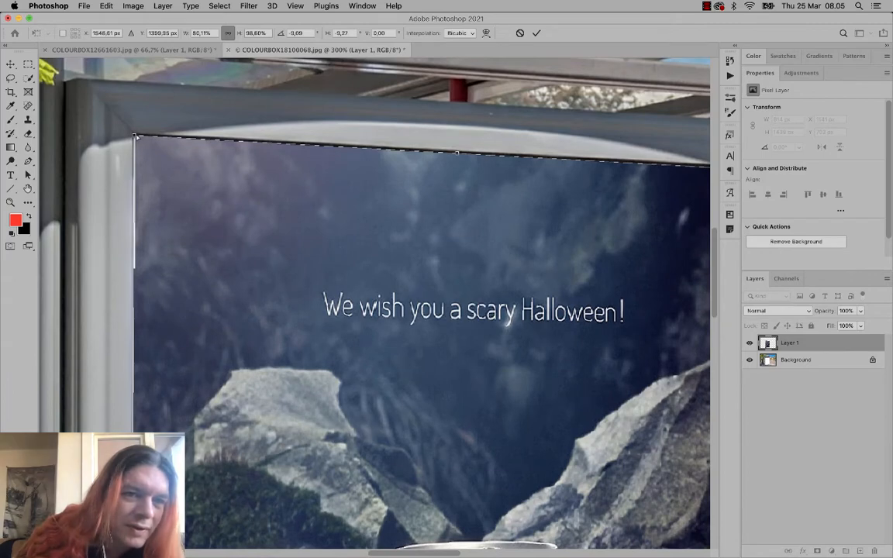
drag(133, 136, 132, 137)
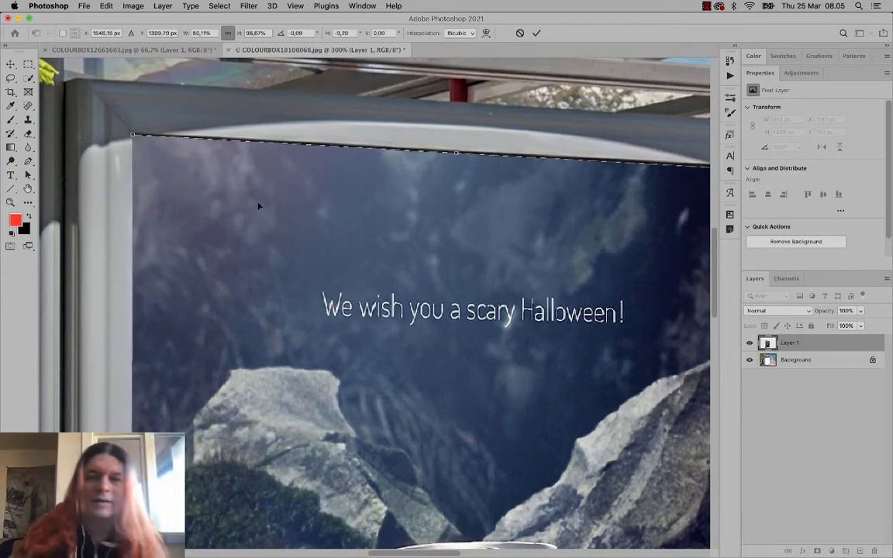
key(super+0)
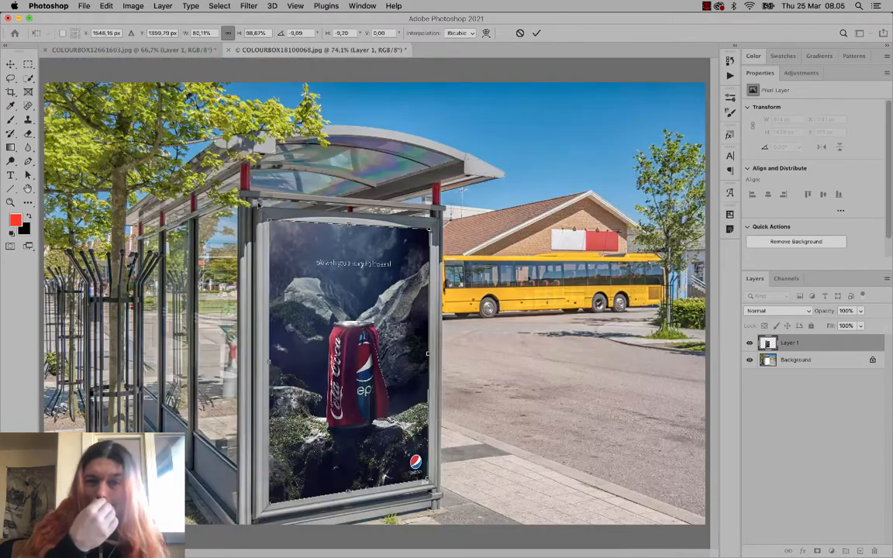
- Commit the poster distortion and browse Image > Adjustments without applying anything
key(Return)
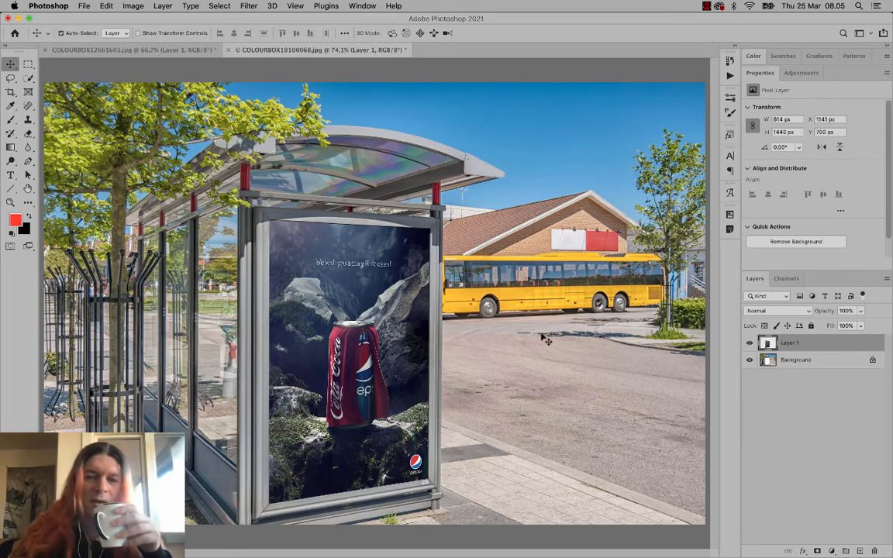
click(128, 5)
mouse_move(131, 37)
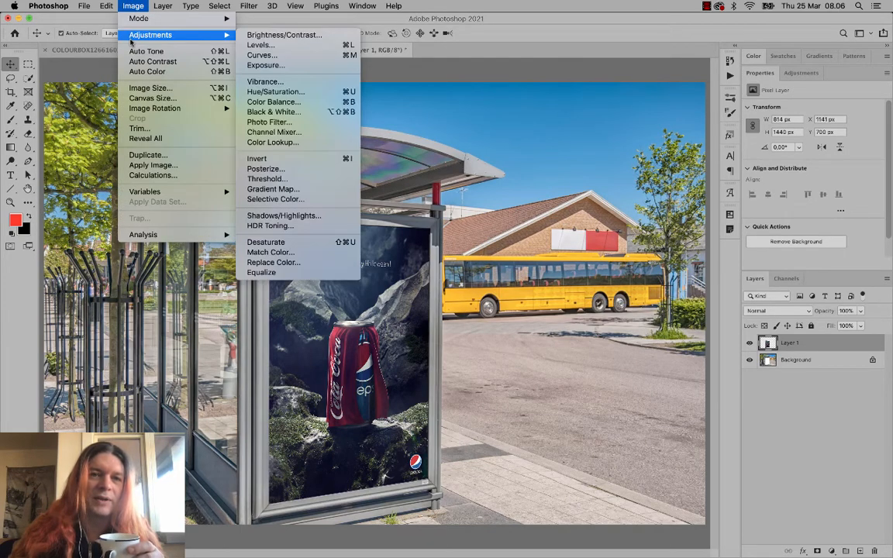
click(122, 6)
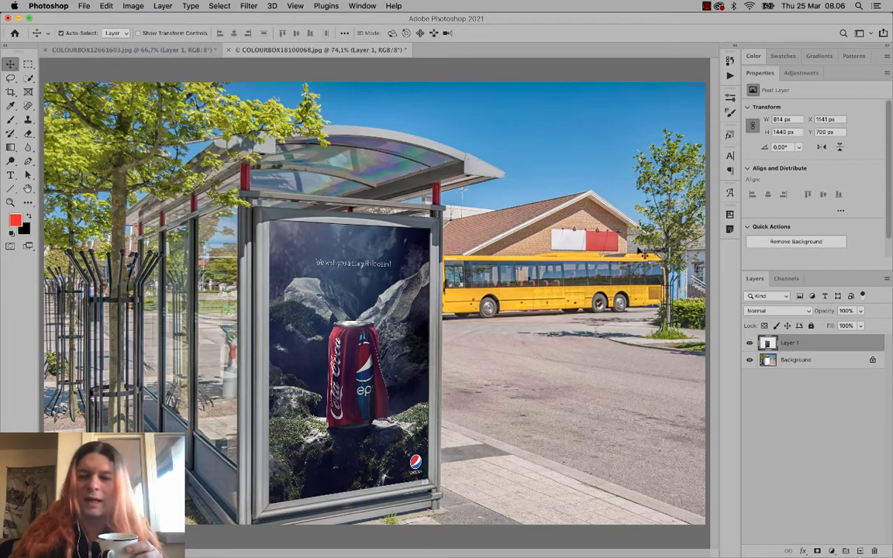
- Bring up the Adjustments panel showing the adjustment layer types
click(831, 551)
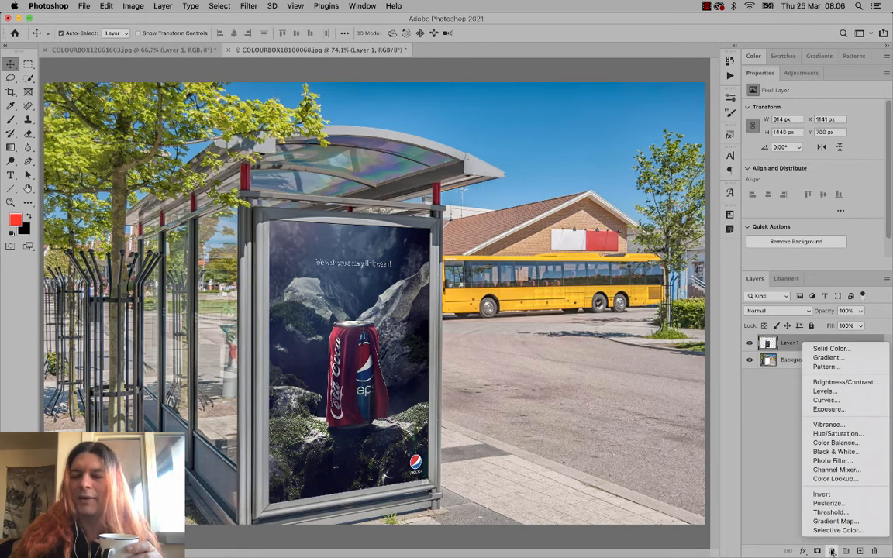
click(803, 73)
click(803, 74)
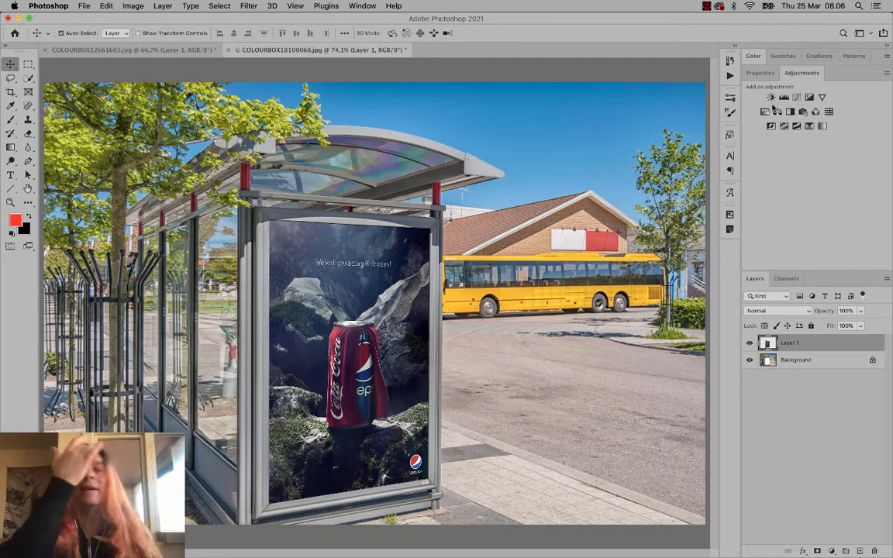
- Add a Levels 1 adjustment layer with input levels 0, 1.03 and 213
click(783, 98)
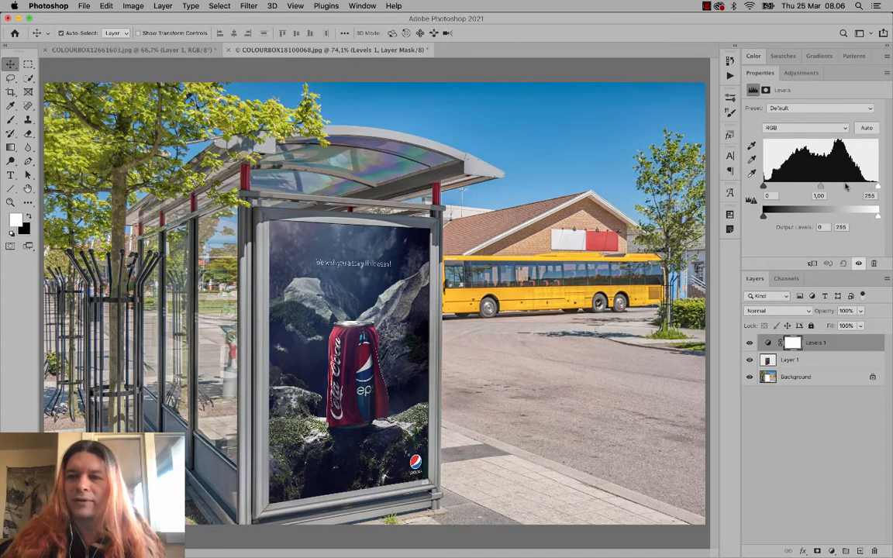
drag(821, 186, 812, 186)
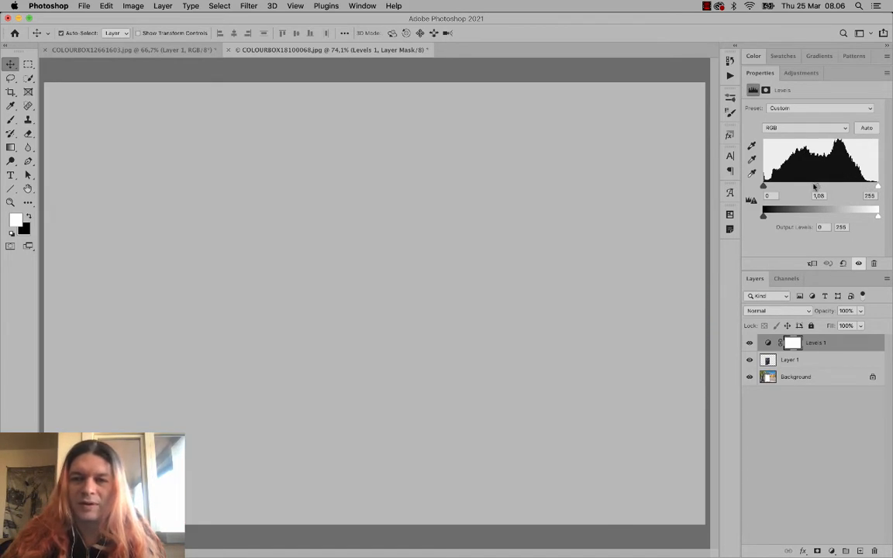
drag(878, 186, 871, 188)
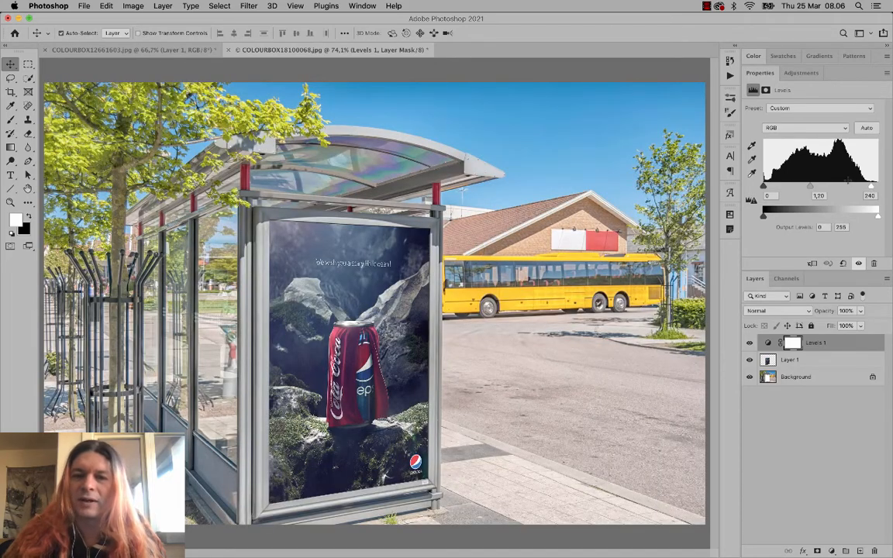
drag(869, 187, 811, 187)
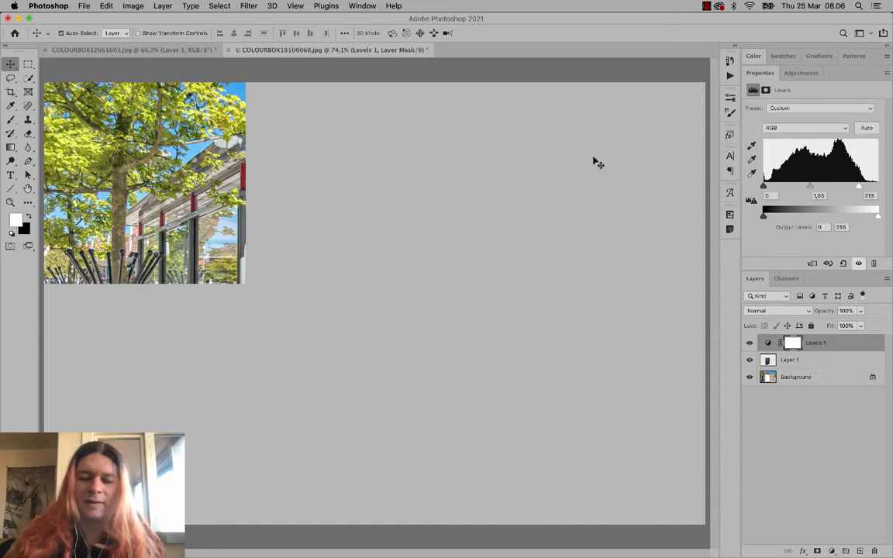
key(super+0)
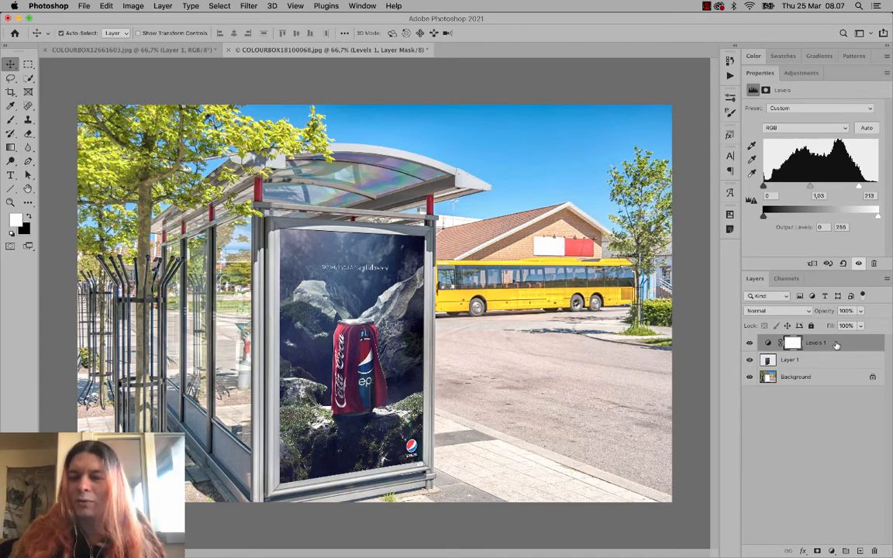
- Move Levels 1 below Layer 1, then drag Levels 1 to the trash
drag(836, 345, 821, 358)
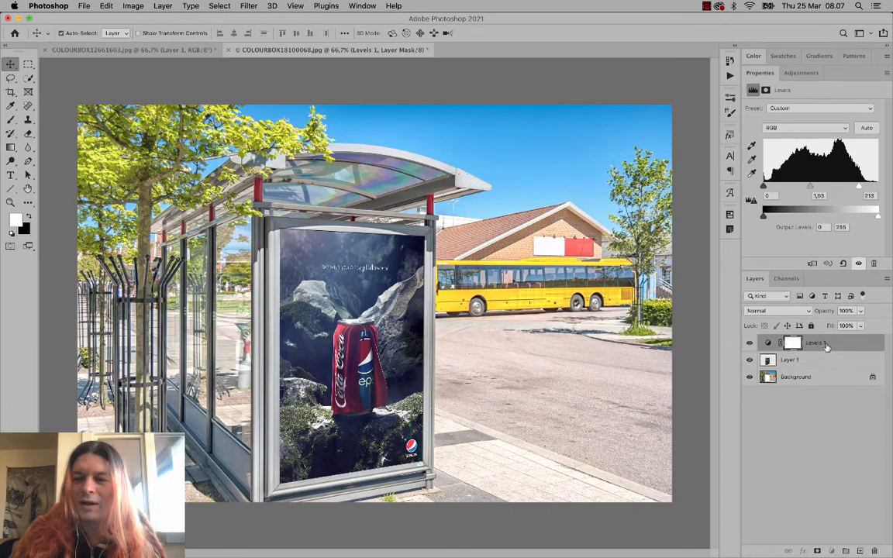
drag(822, 344, 825, 364)
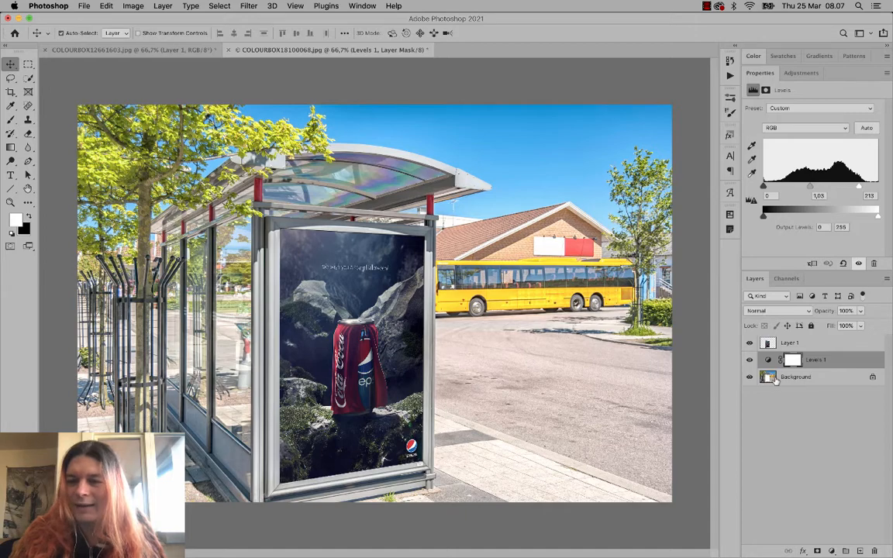
click(792, 345)
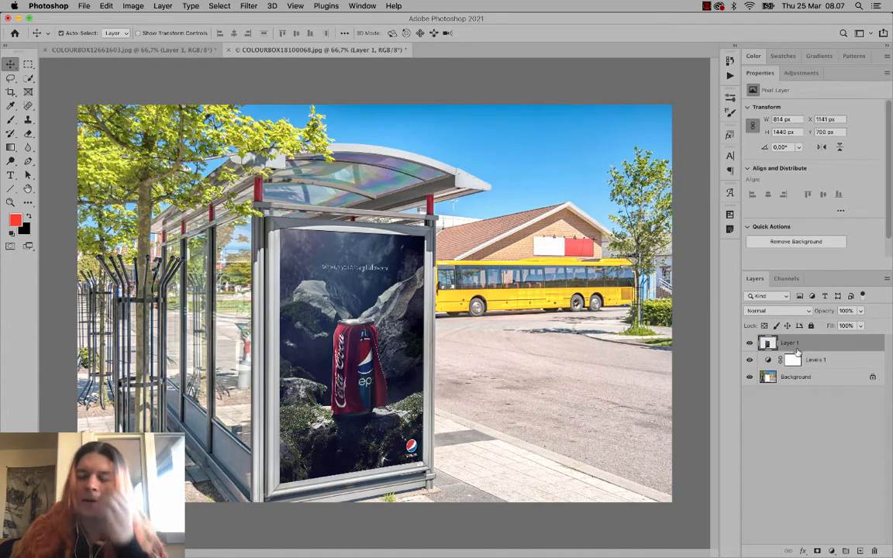
click(832, 361)
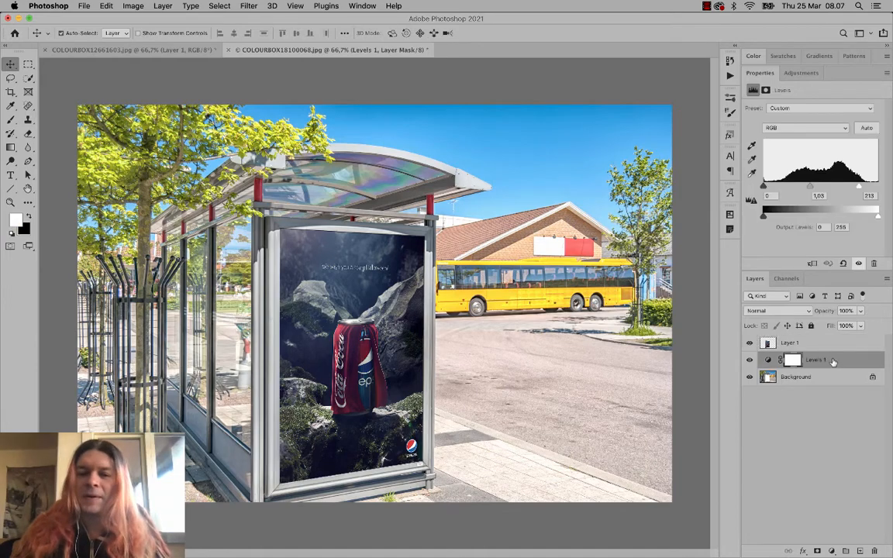
drag(832, 362, 873, 549)
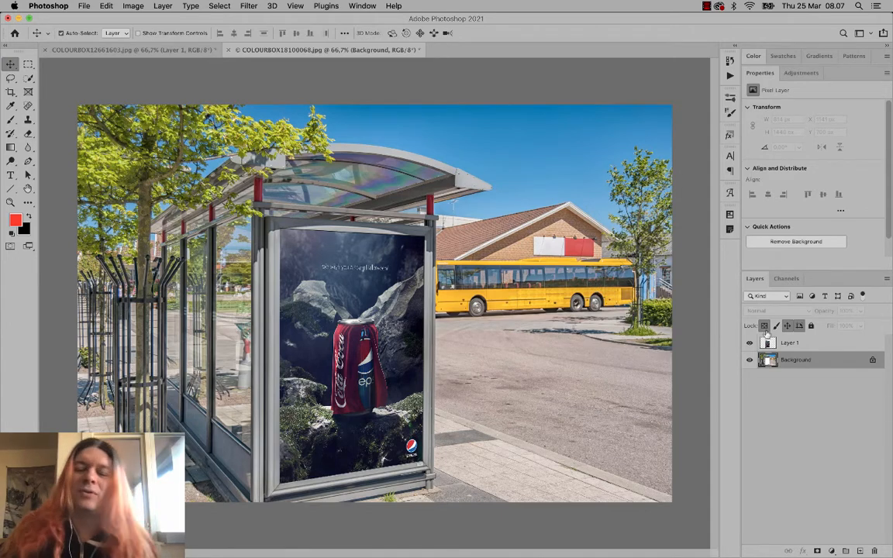
- Add a Photo Filter layer, trying several presets before choosing Cooling Filter (82)
click(831, 550)
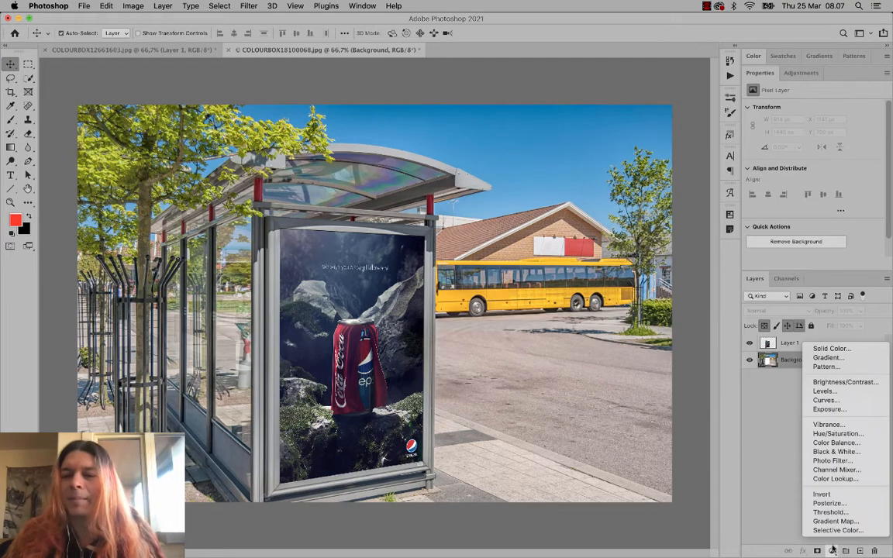
click(835, 461)
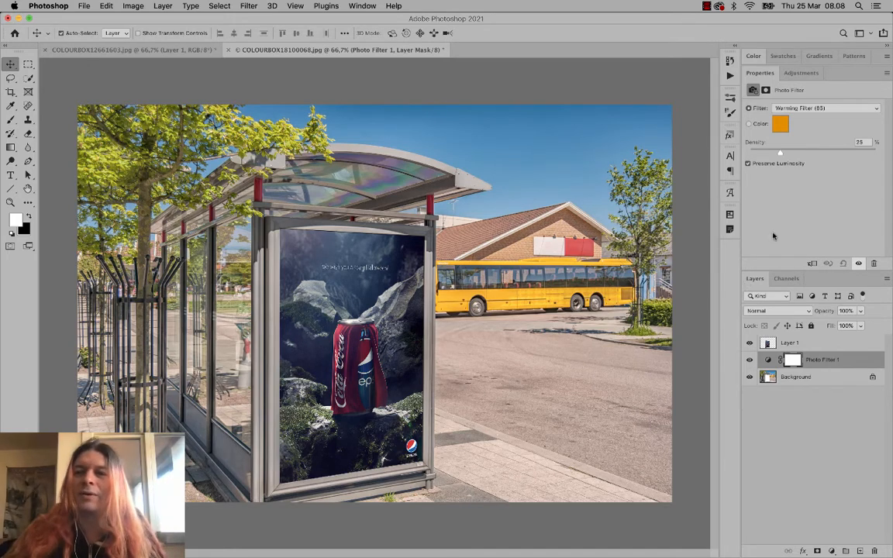
click(803, 108)
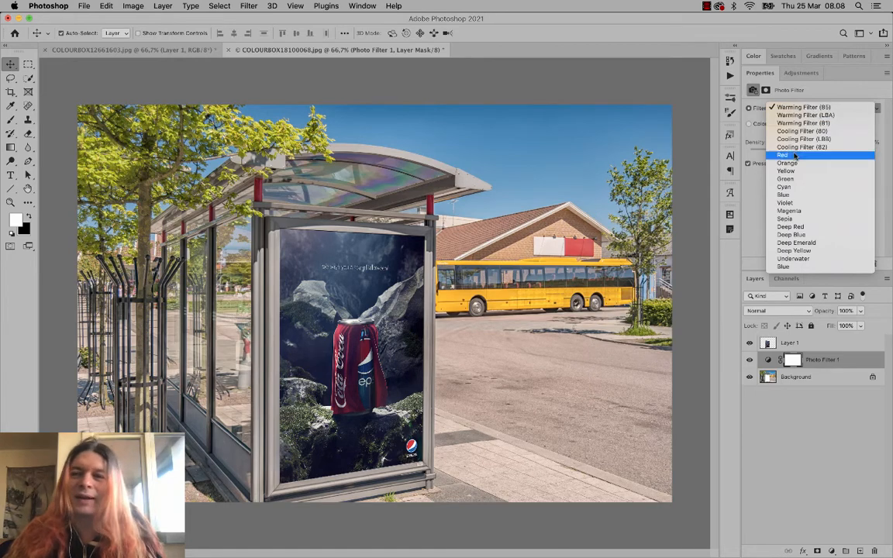
click(831, 116)
click(826, 115)
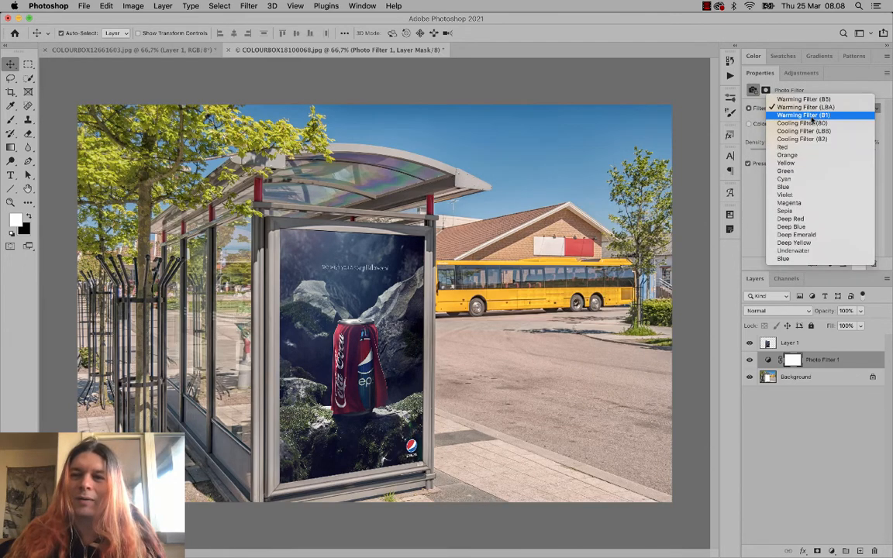
click(813, 119)
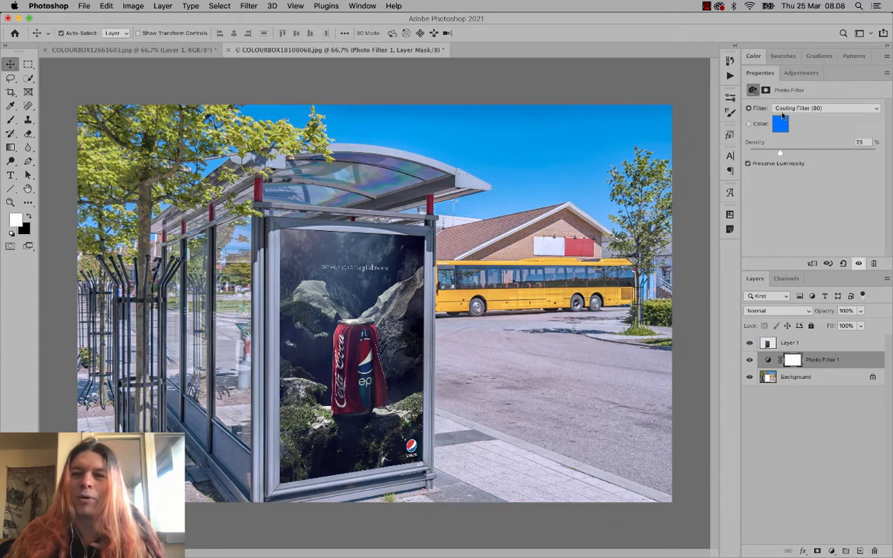
click(786, 113)
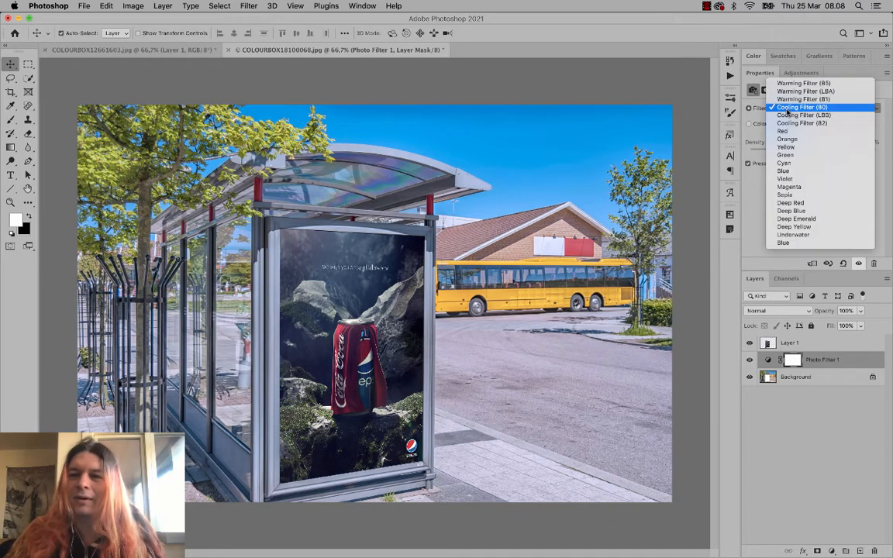
click(787, 115)
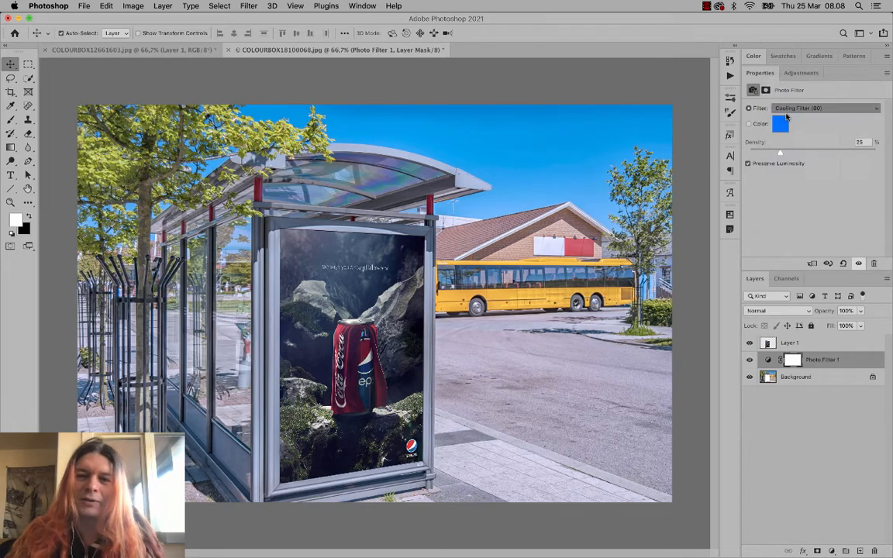
click(792, 110)
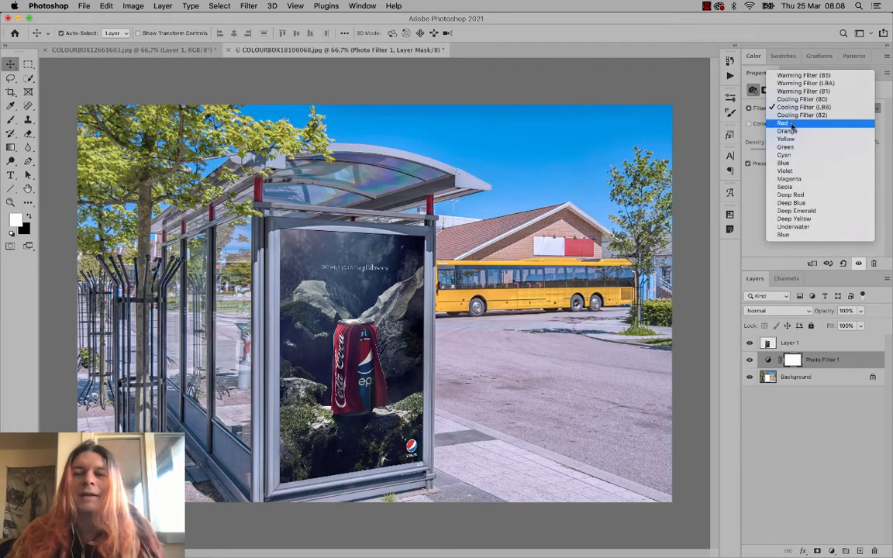
click(794, 116)
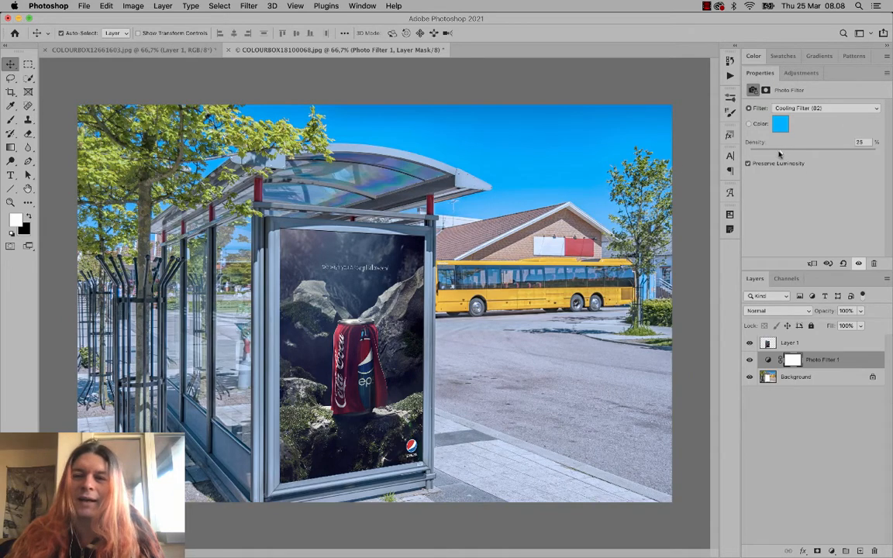
- Set the Photo Filter density to 10%
drag(780, 152, 796, 155)
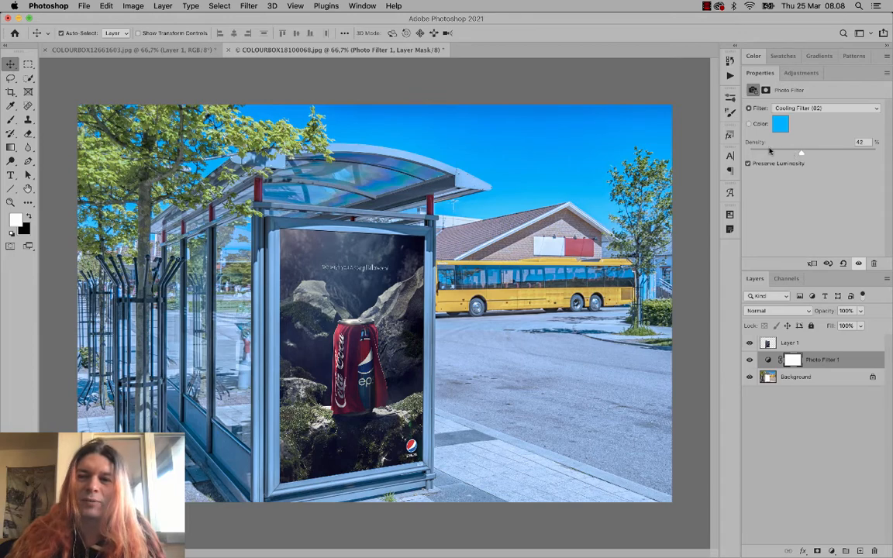
click(770, 153)
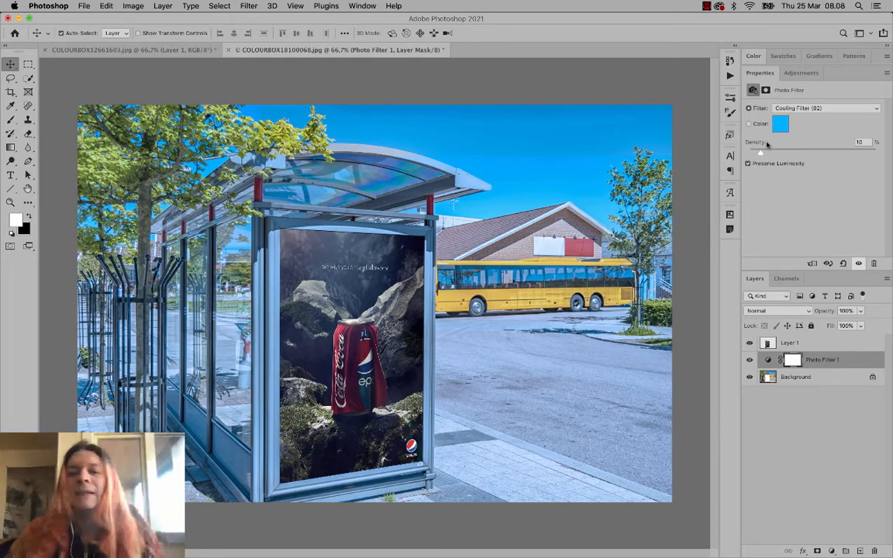
key(super+0)
key(super+minus)
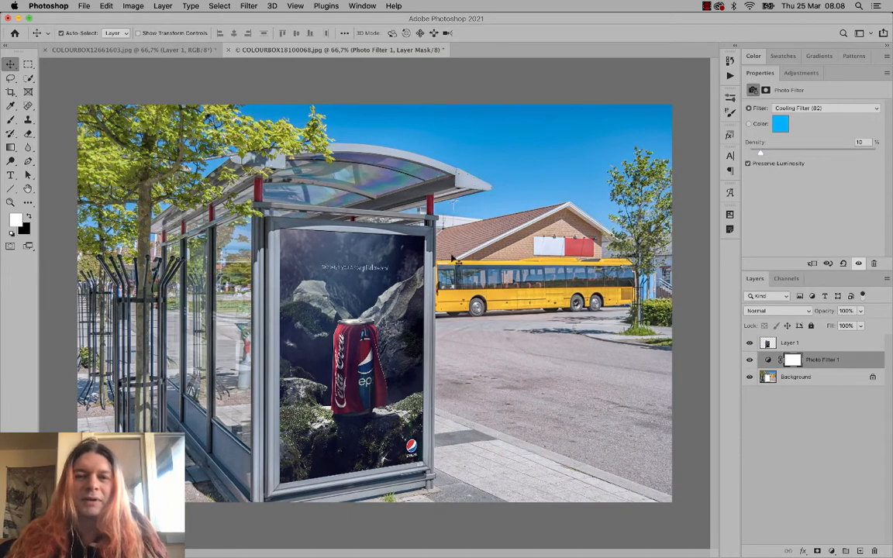
- Toggle Photo Filter 1 visibility to compare, leave it on, and open the new adjustment layer list
click(749, 361)
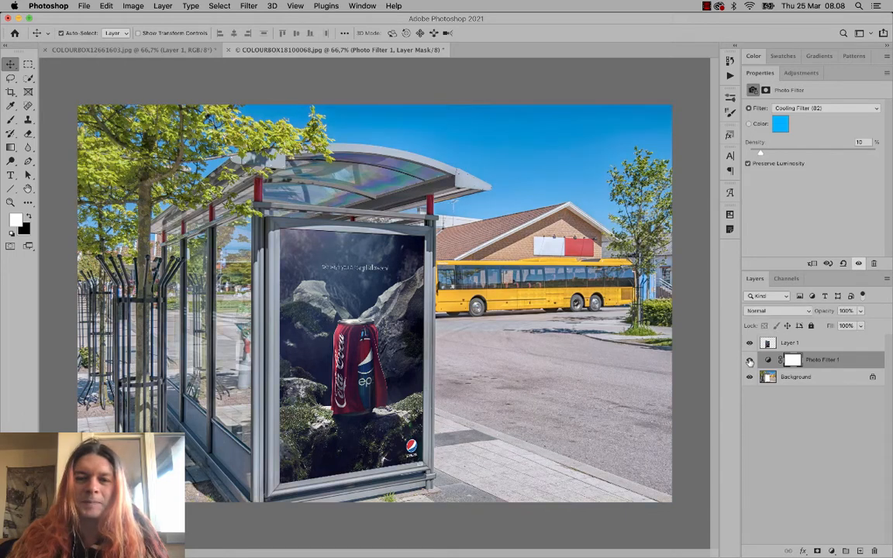
click(749, 360)
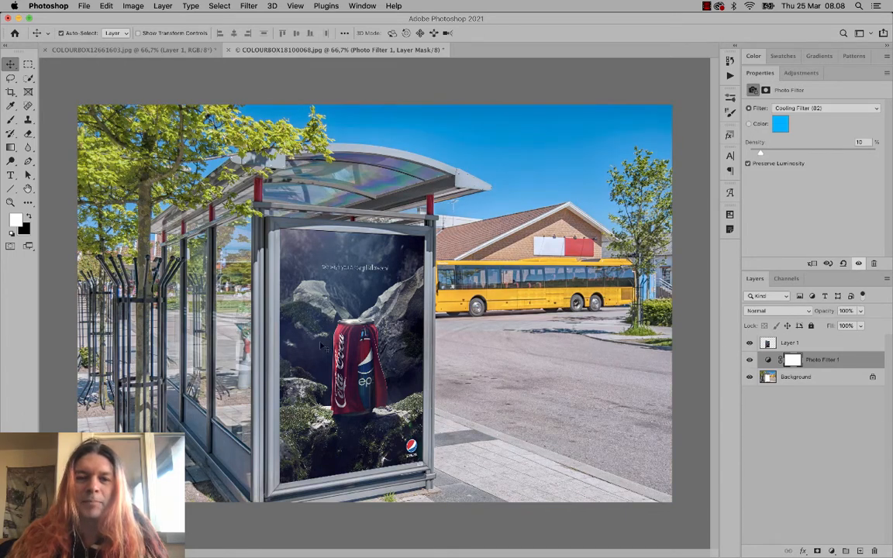
click(750, 360)
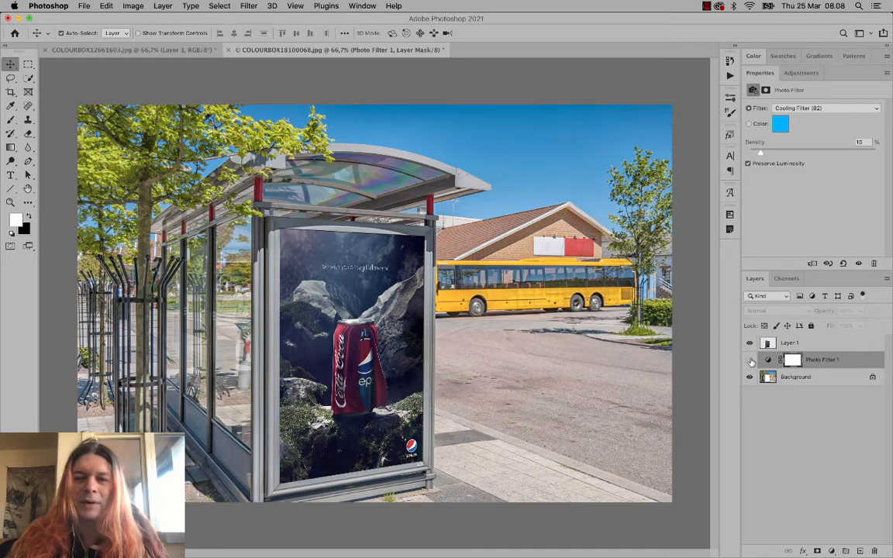
click(750, 360)
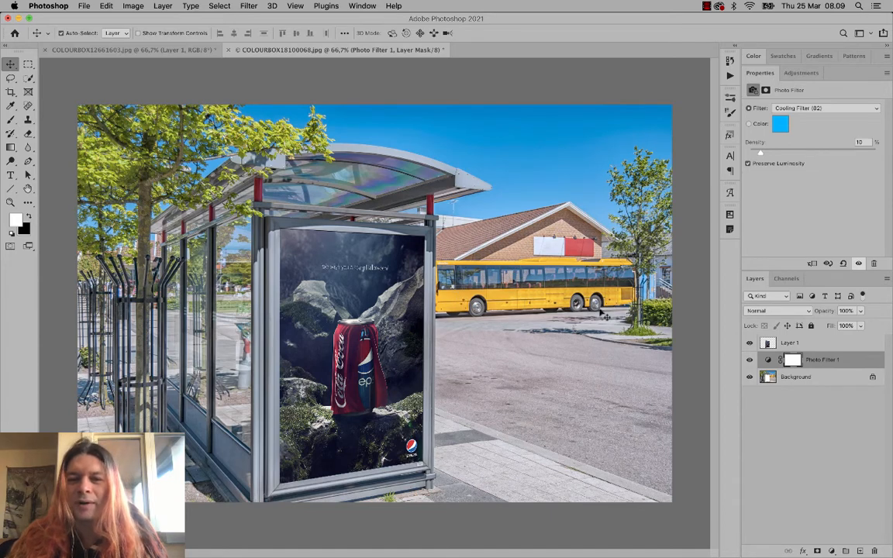
click(749, 362)
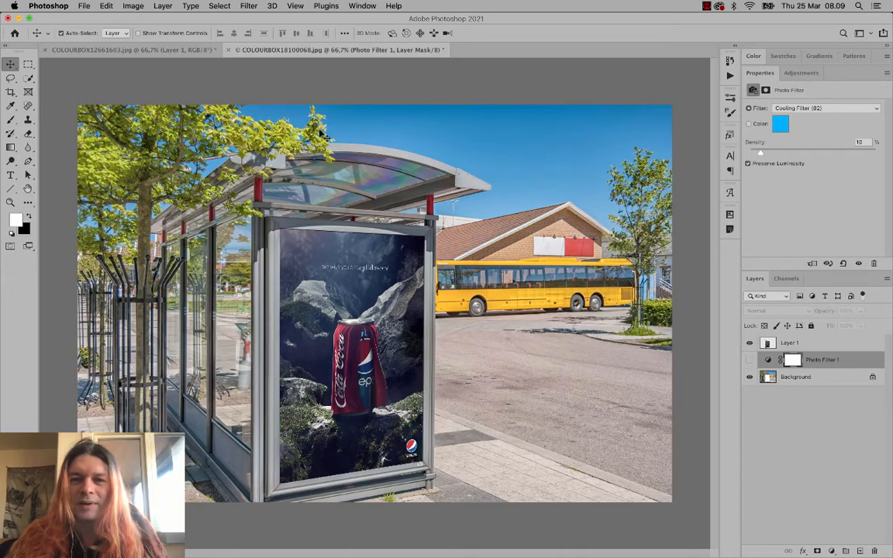
click(749, 361)
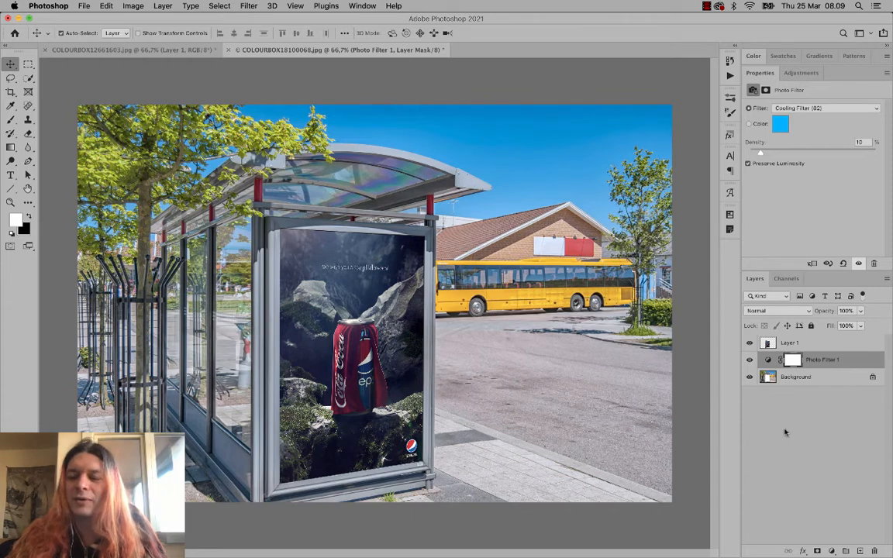
click(831, 550)
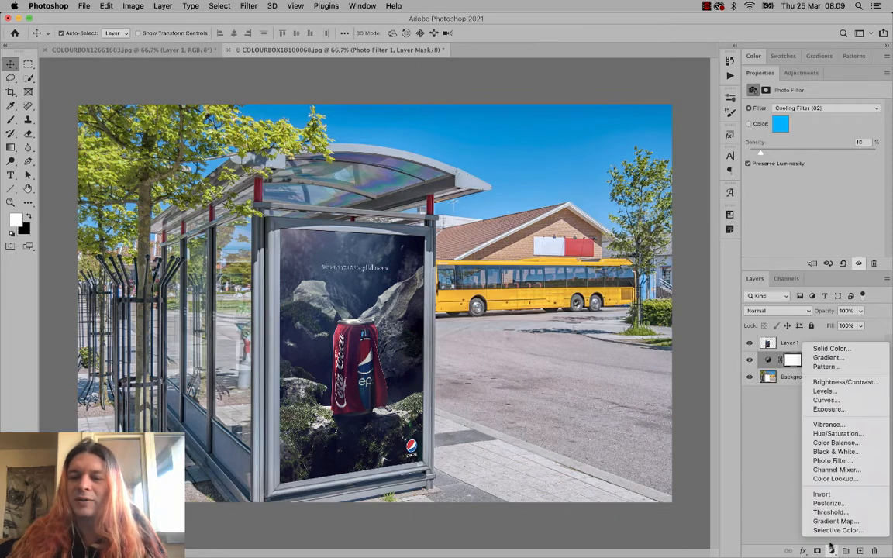
- Add a Vibrance 1 layer, test stronger vibrance values, then settle at about -2
click(856, 428)
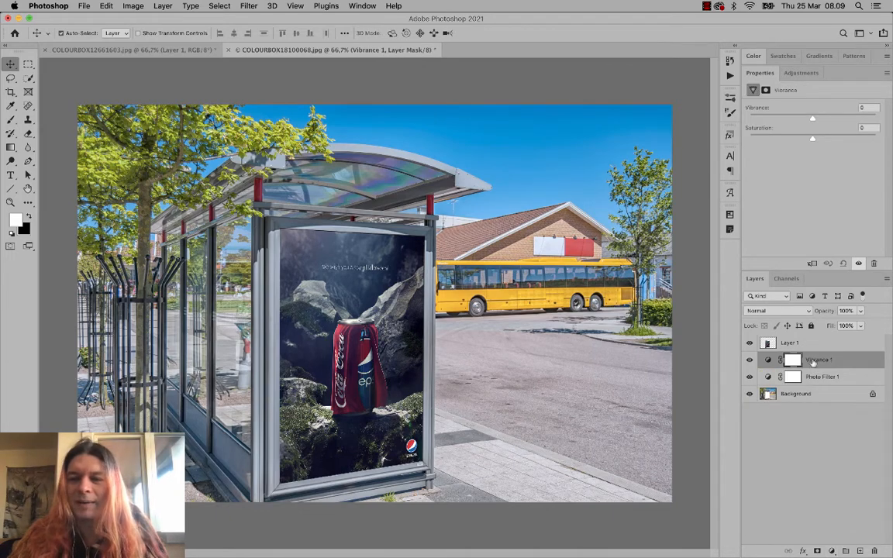
drag(820, 121, 828, 121)
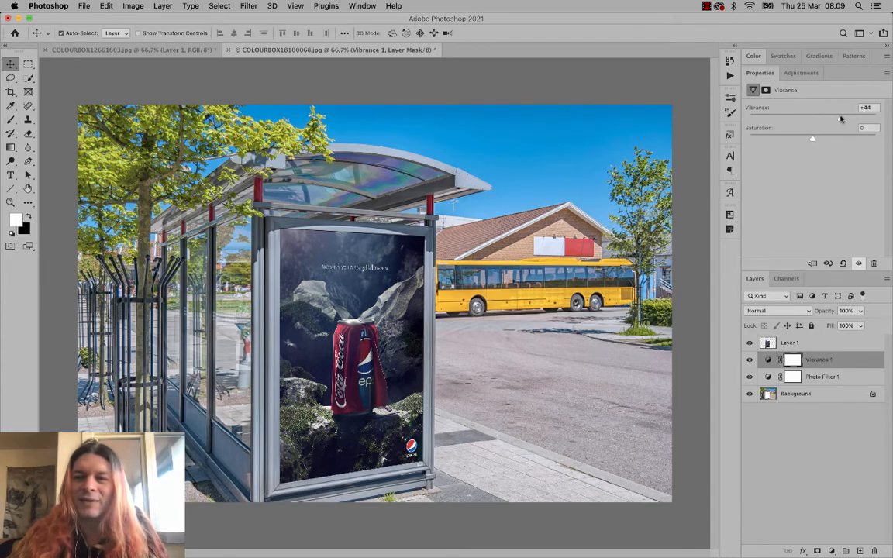
drag(841, 118, 830, 120)
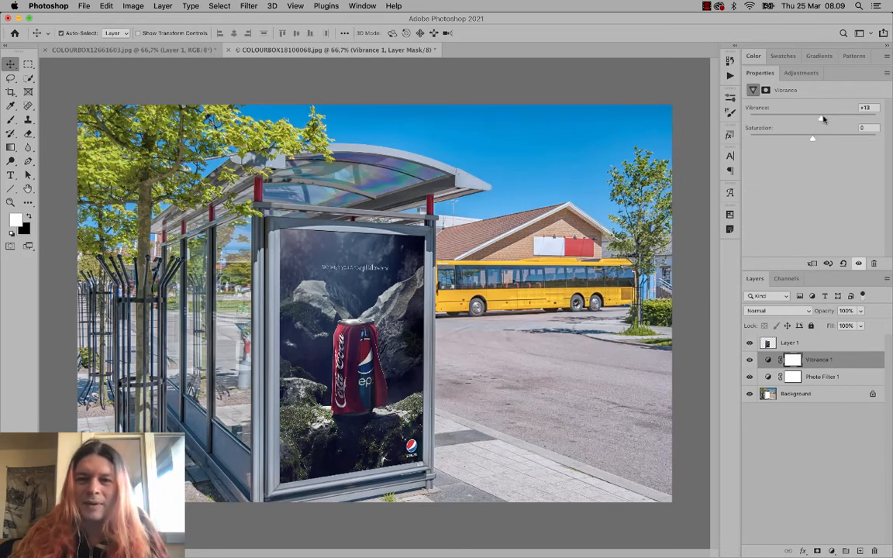
drag(824, 119, 842, 119)
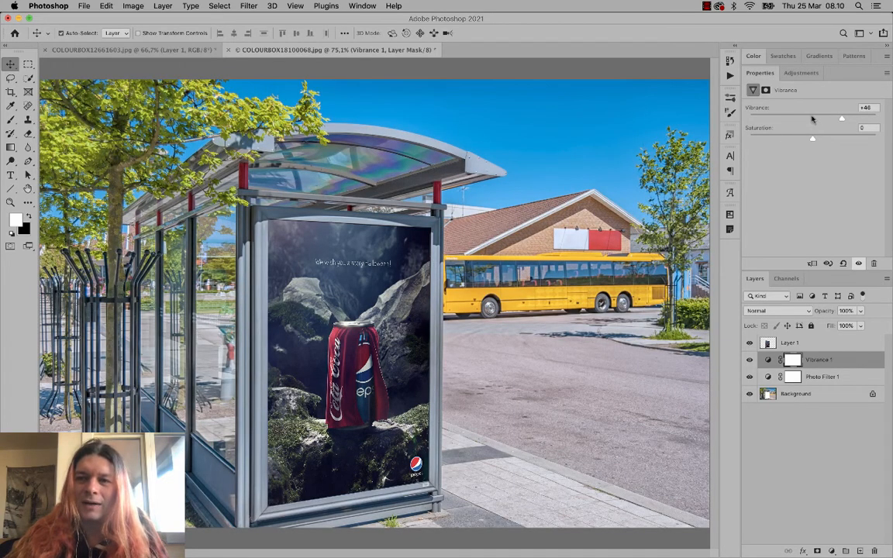
click(813, 117)
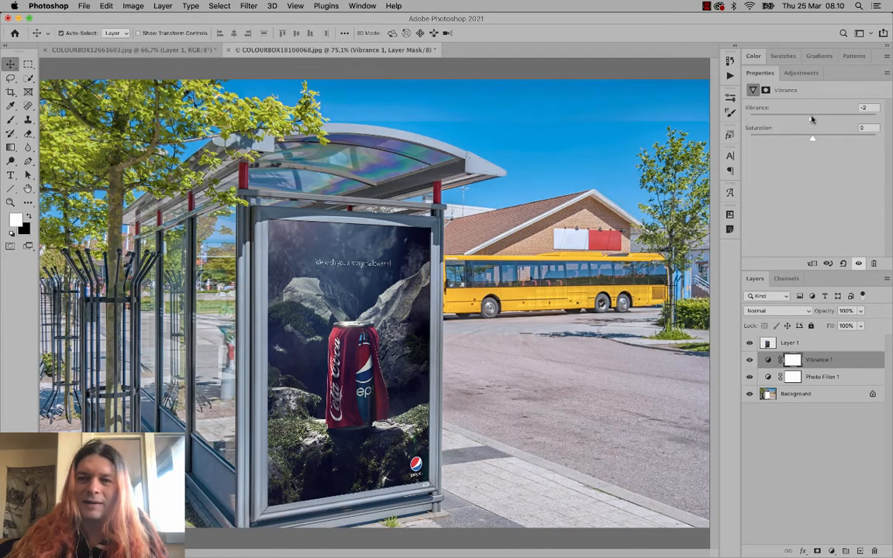
- In History, restore the Vibrance edit, boost it to +46, and compare against earlier states
click(729, 61)
click(643, 359)
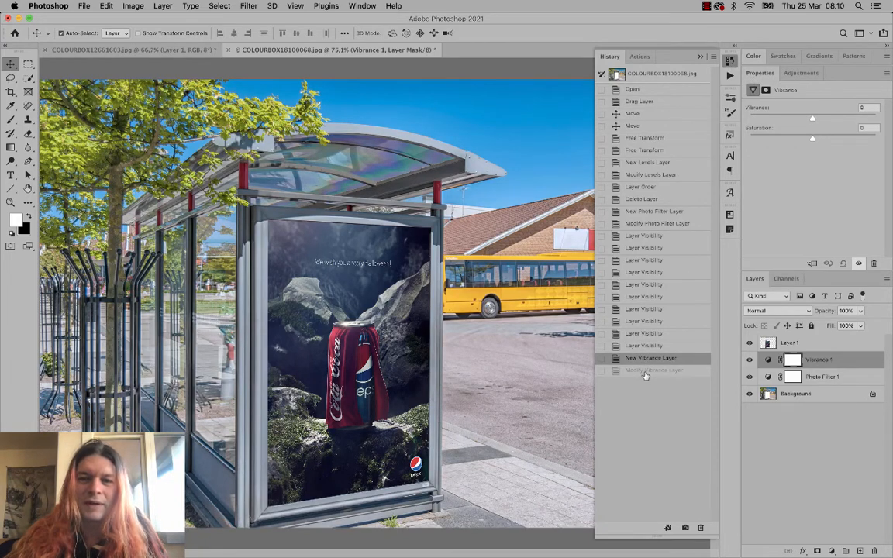
key(super+z)
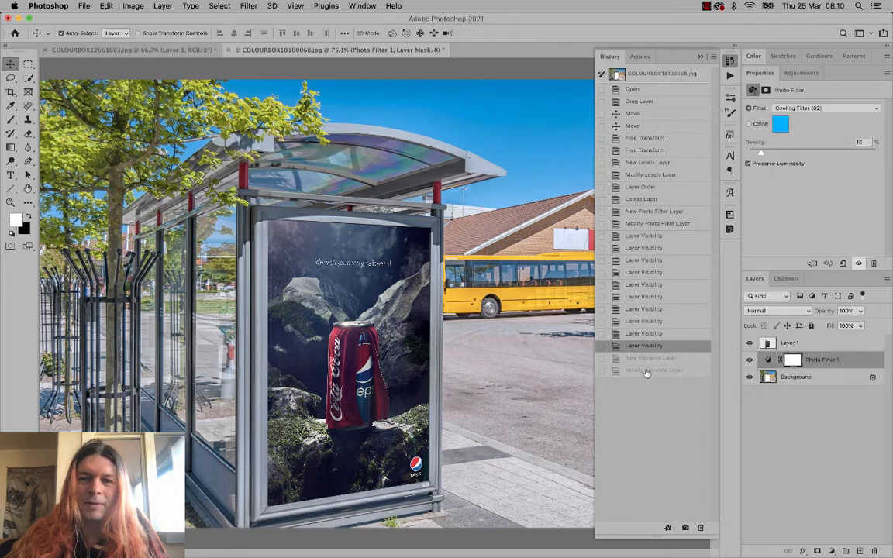
click(647, 370)
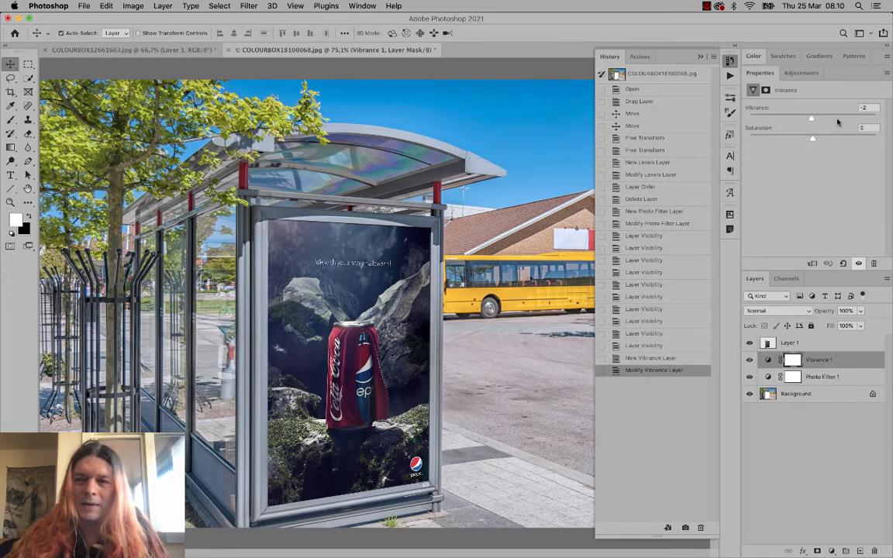
drag(838, 122, 842, 121)
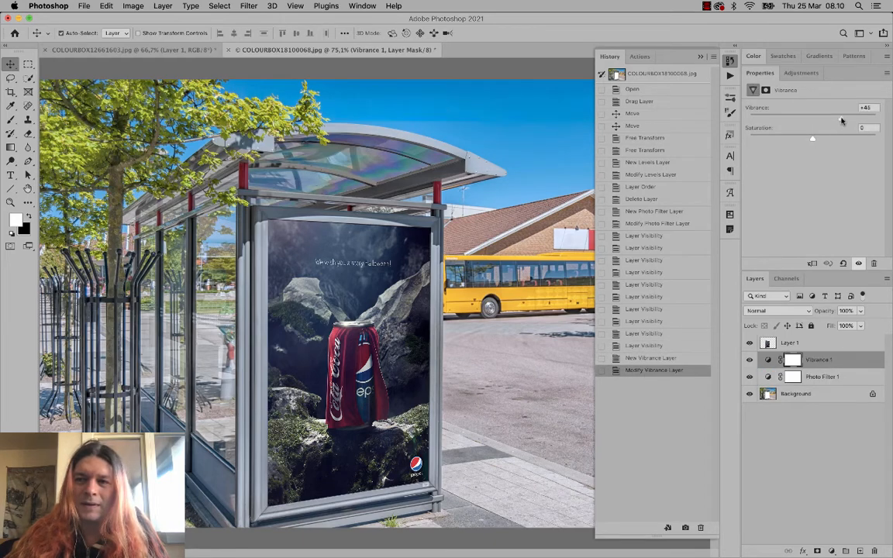
click(643, 370)
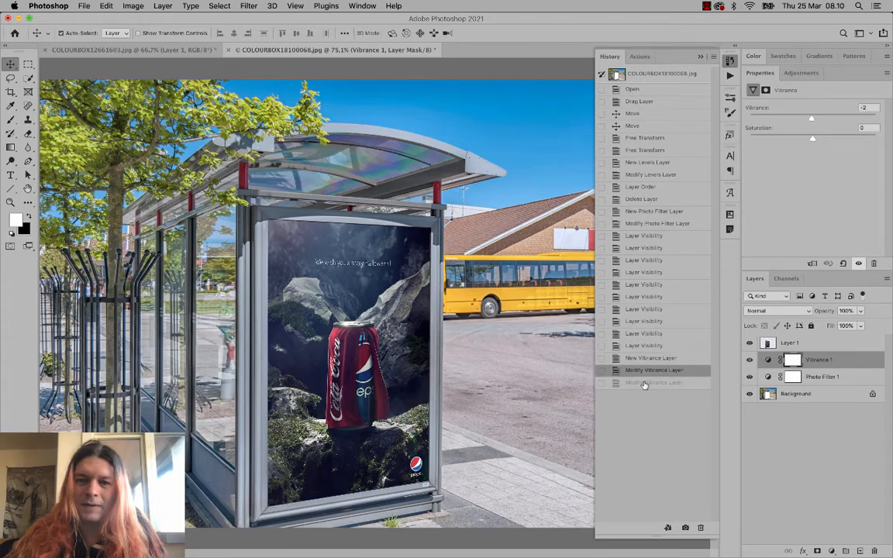
click(643, 383)
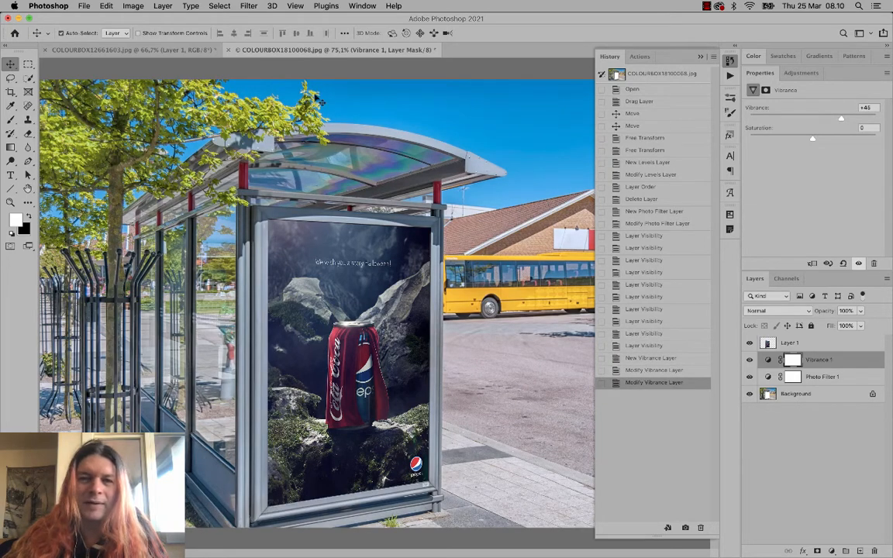
click(644, 359)
click(642, 383)
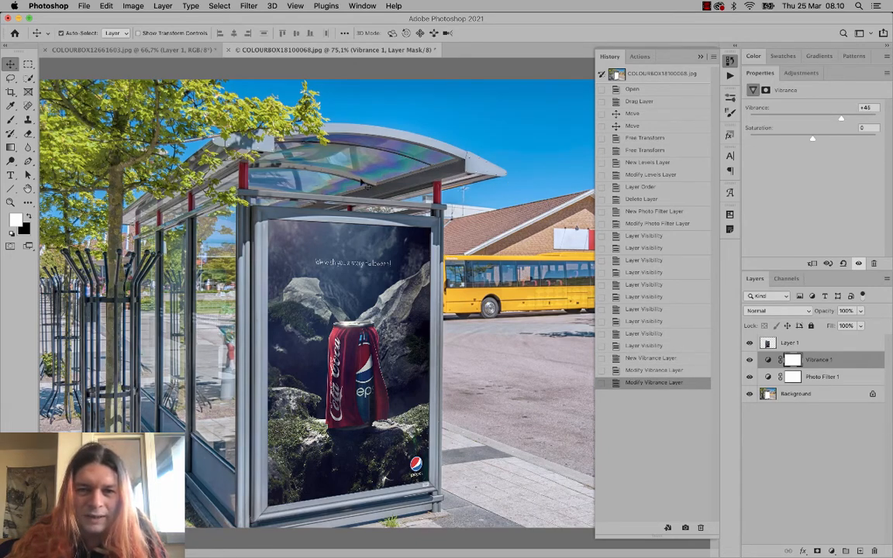
- Compare +46 with no boost once more, then set Vibrance to +16 and close History
click(632, 356)
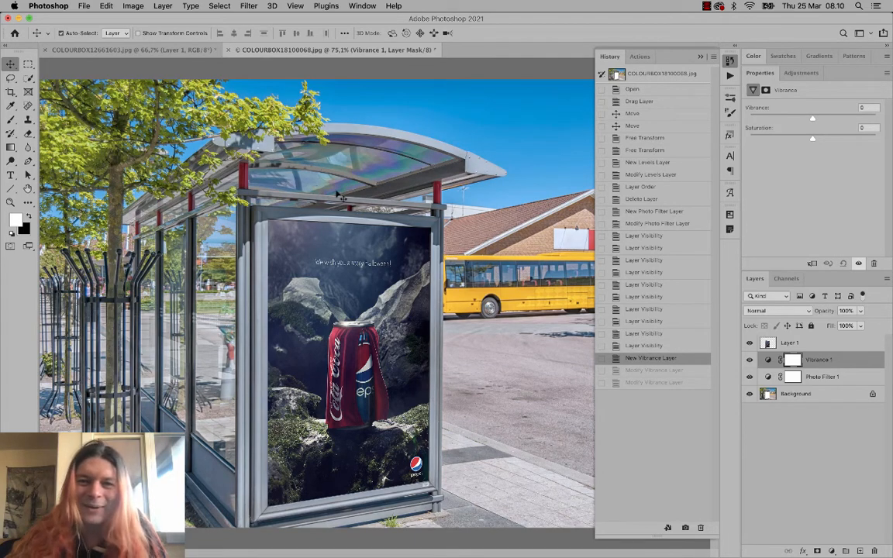
click(628, 382)
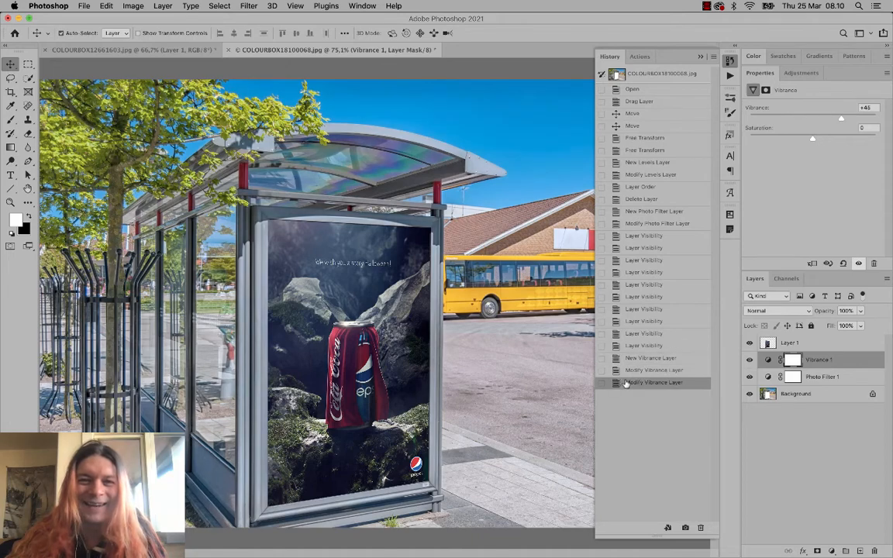
click(650, 361)
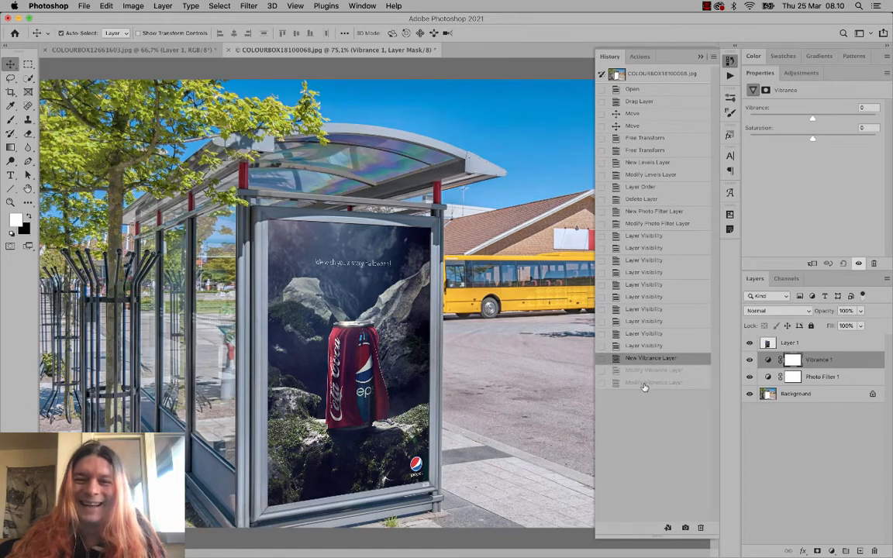
click(646, 383)
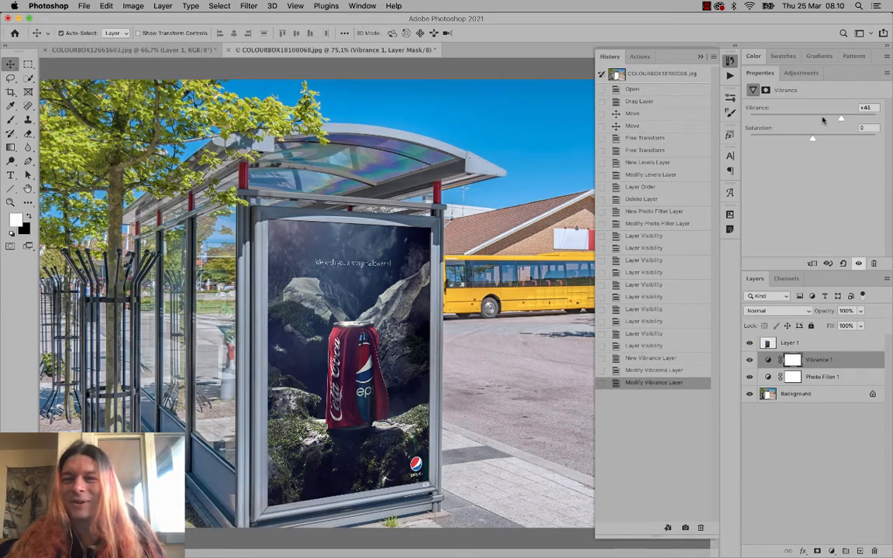
click(824, 120)
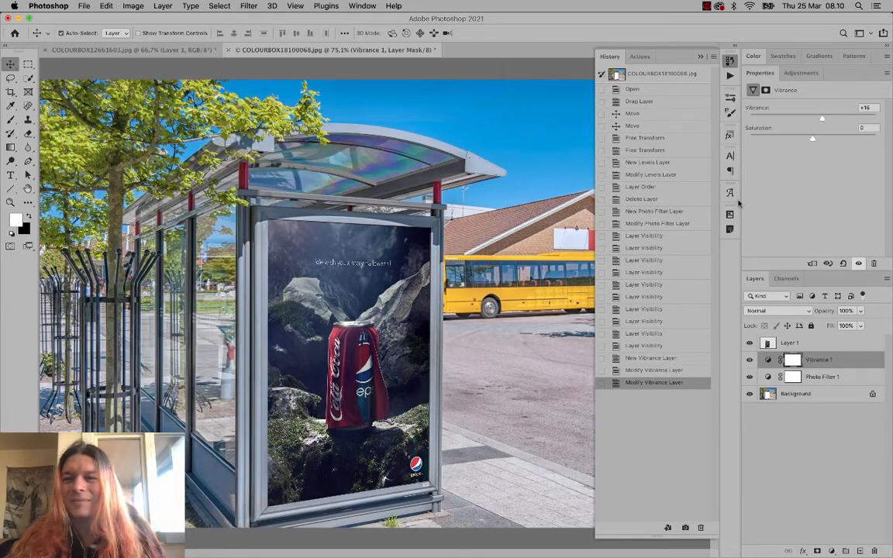
click(700, 58)
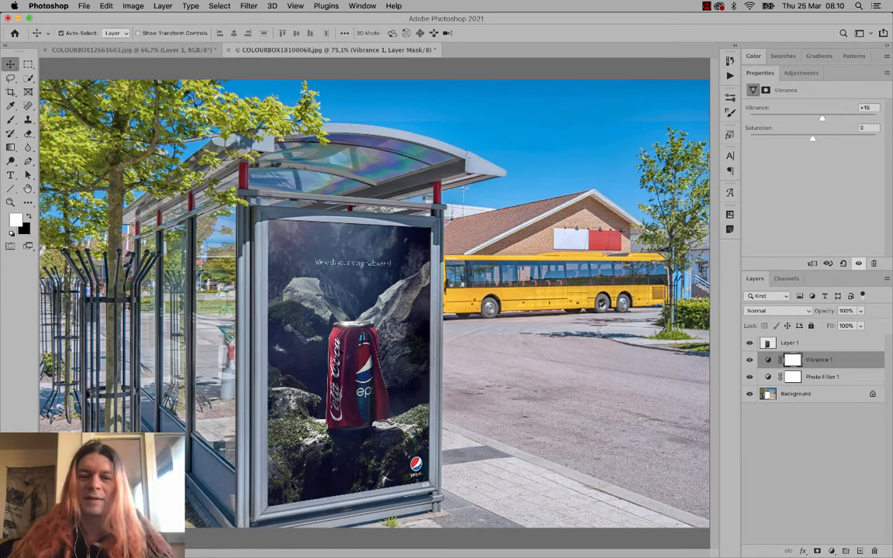
click(807, 394)
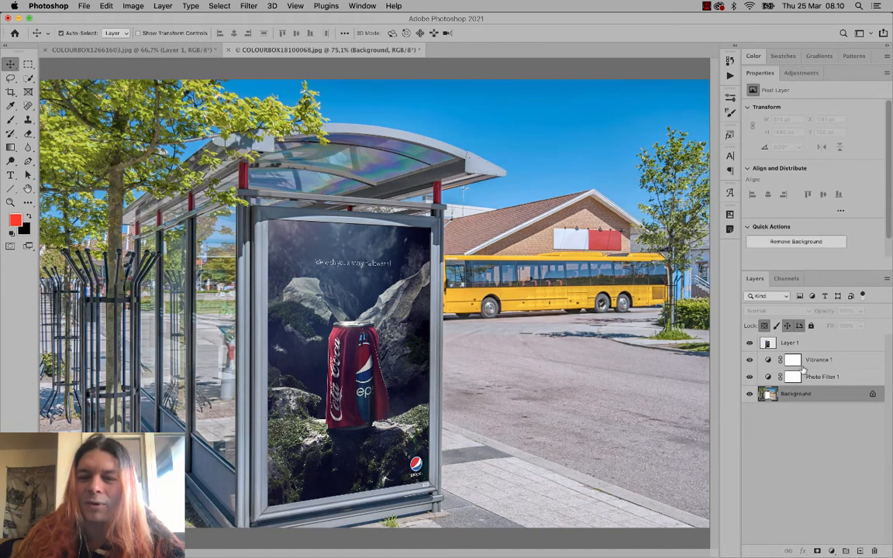
click(814, 345)
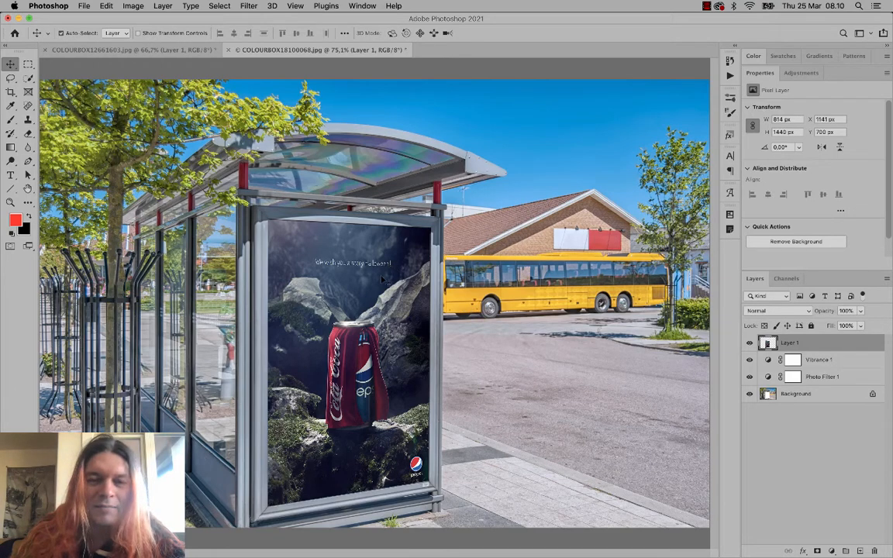
drag(382, 280, 495, 279)
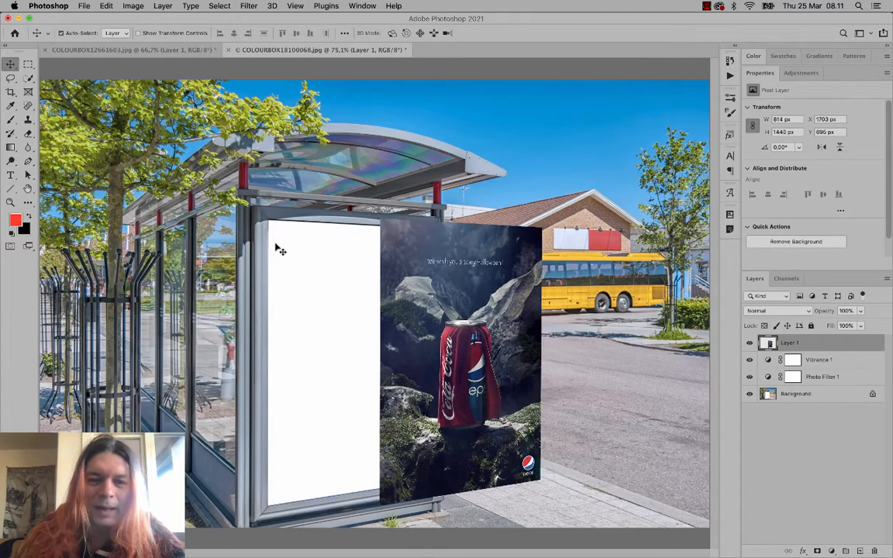
key(super+z)
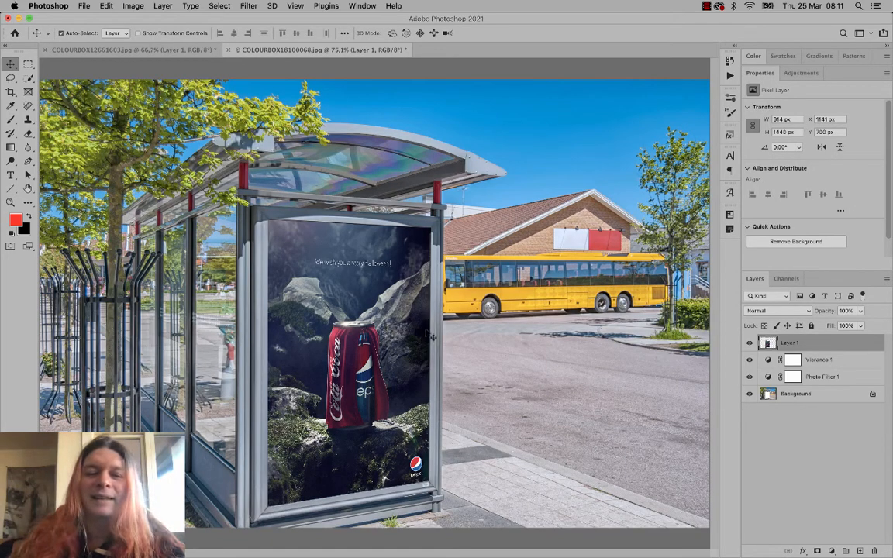
click(860, 311)
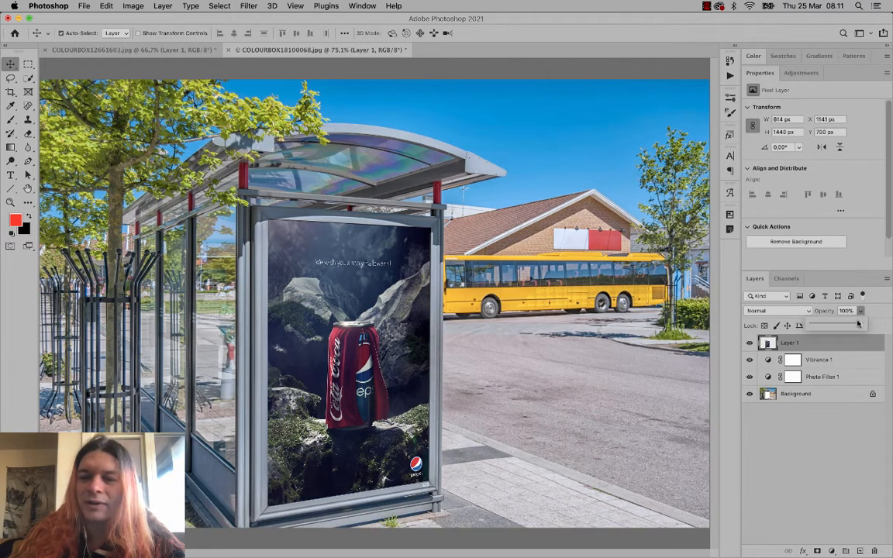
drag(858, 324, 856, 324)
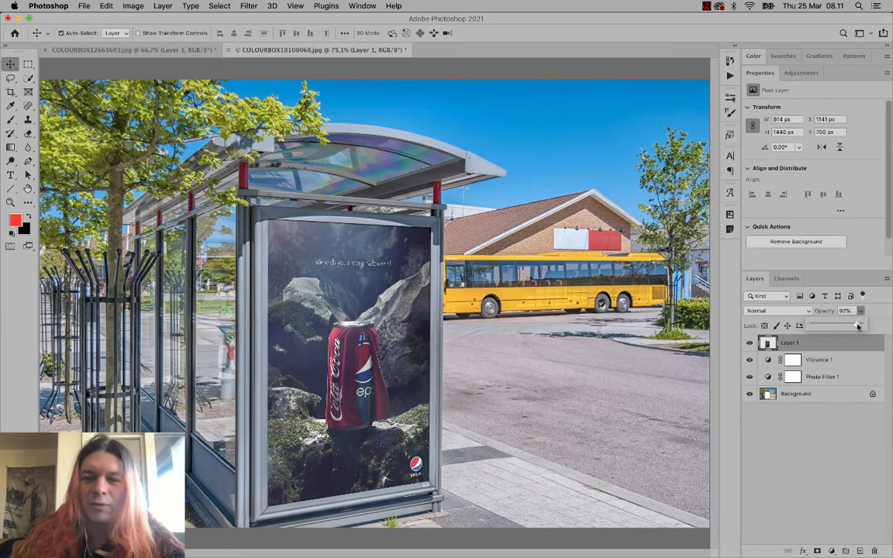
drag(858, 327, 862, 327)
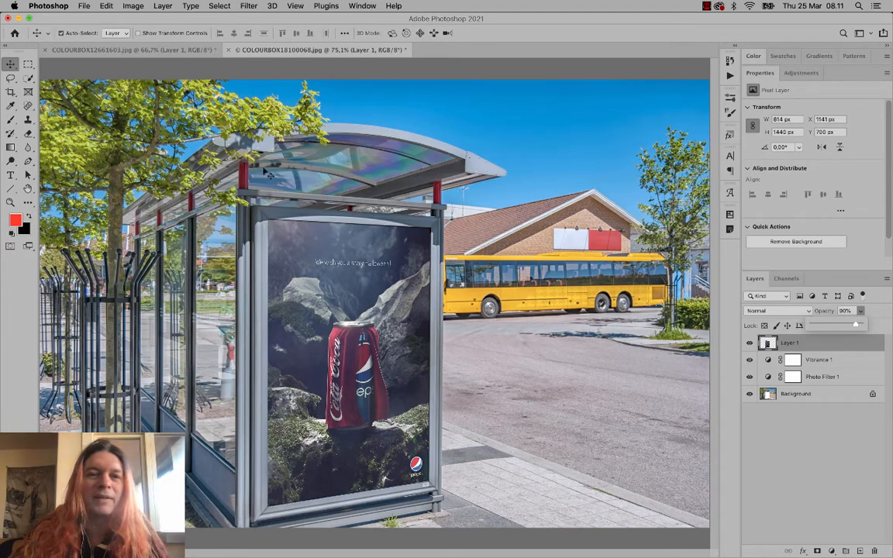
- In the iMac mockup, move the BUND ad down-left into the screen and zoom in
click(118, 49)
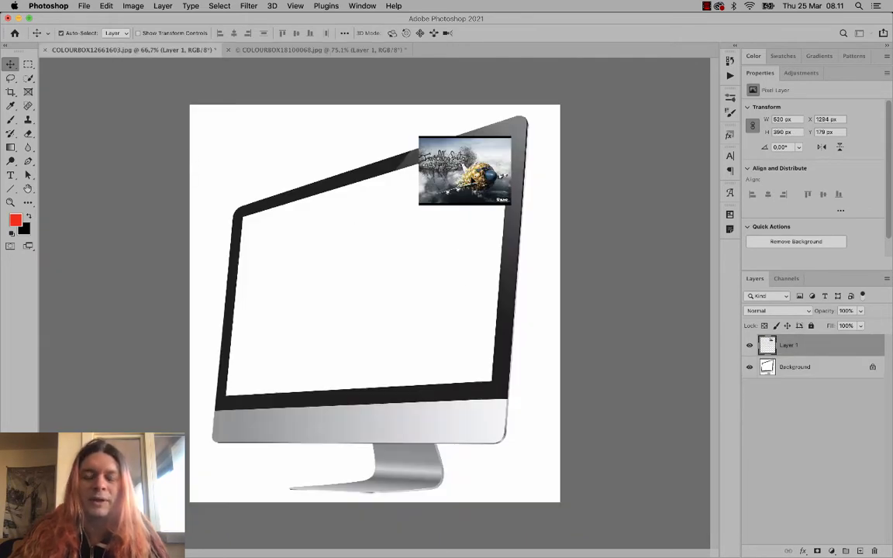
drag(429, 155, 394, 193)
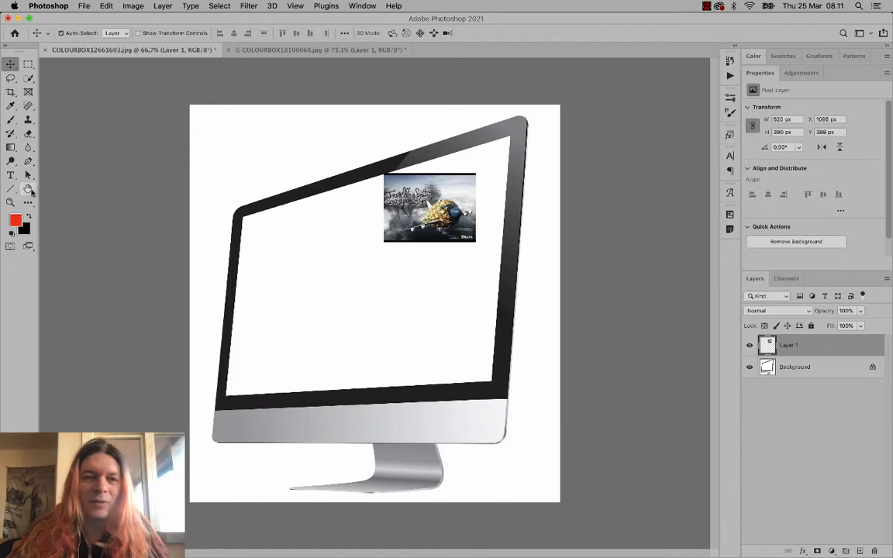
click(11, 202)
drag(310, 140, 383, 189)
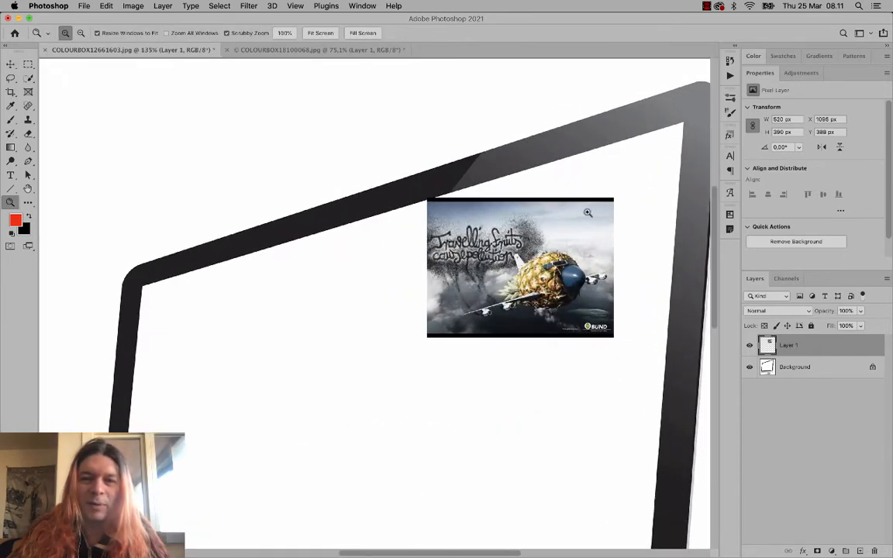
- Remove the ad's black top and bottom bars, leaving it 520 × 366 px
click(28, 65)
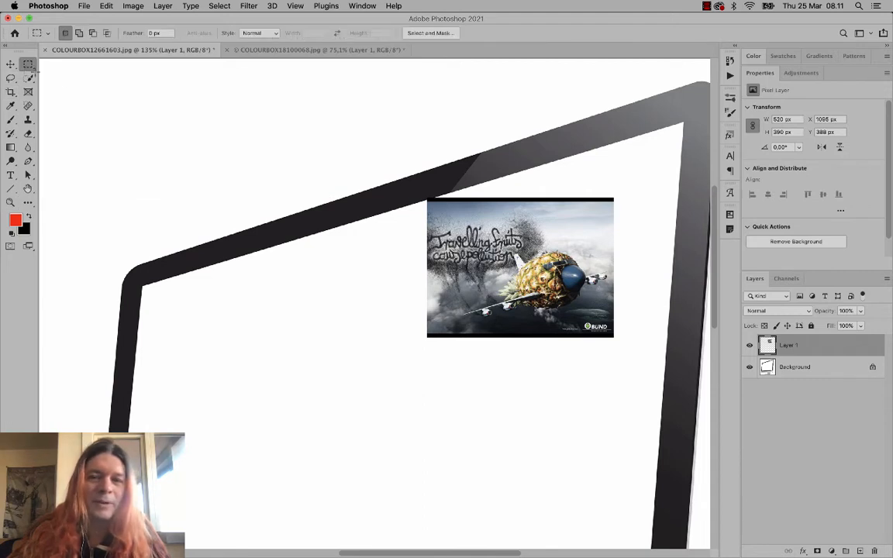
drag(420, 177, 625, 203)
drag(414, 358, 624, 336)
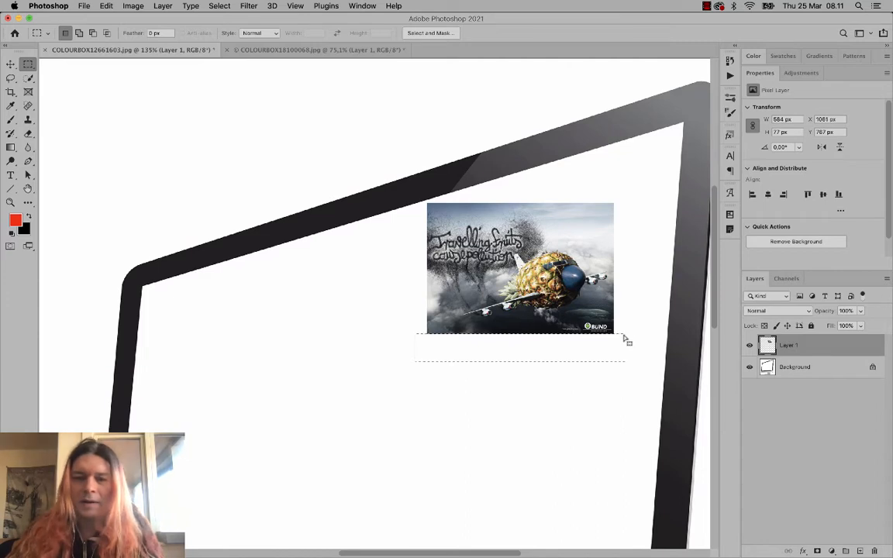
key(super+d)
click(14, 64)
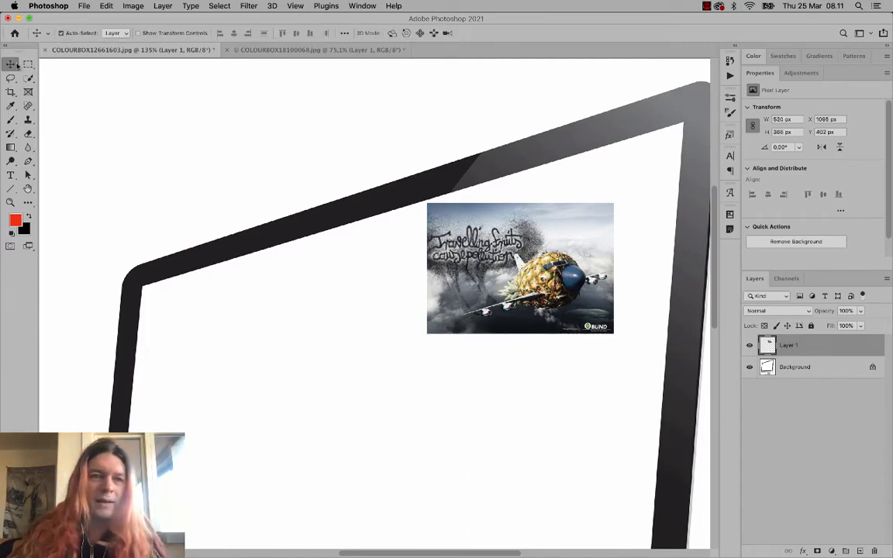
key(super+0)
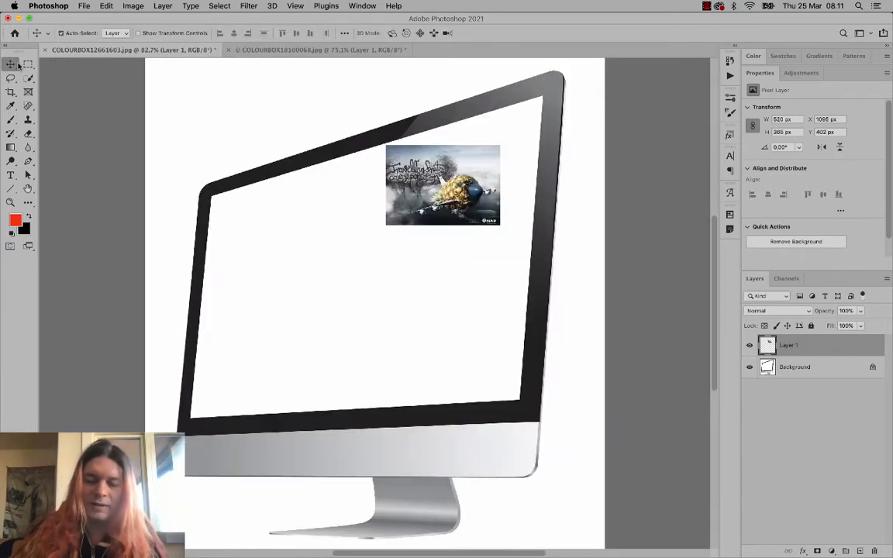
key(super+t)
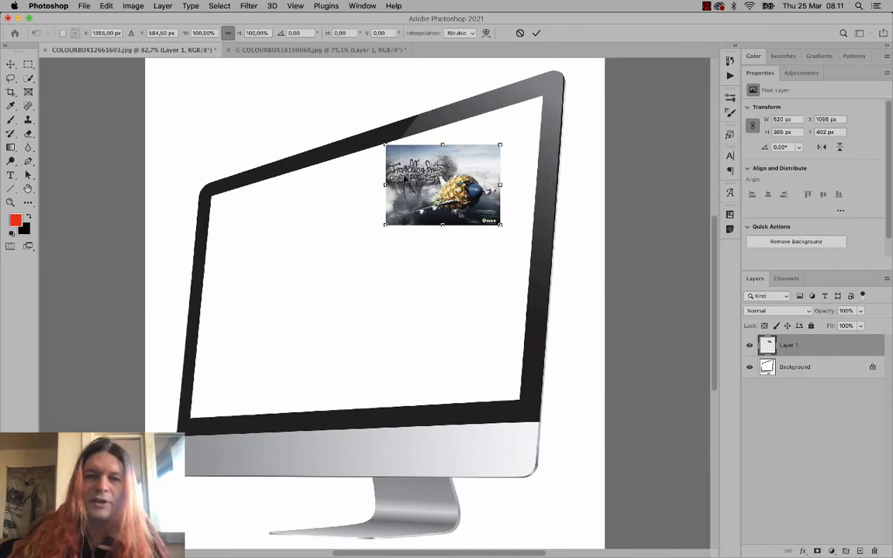
- Scale the BUND advert by 402.87% to 2095 × 1470 px over the iMac screen
drag(405, 179, 449, 130)
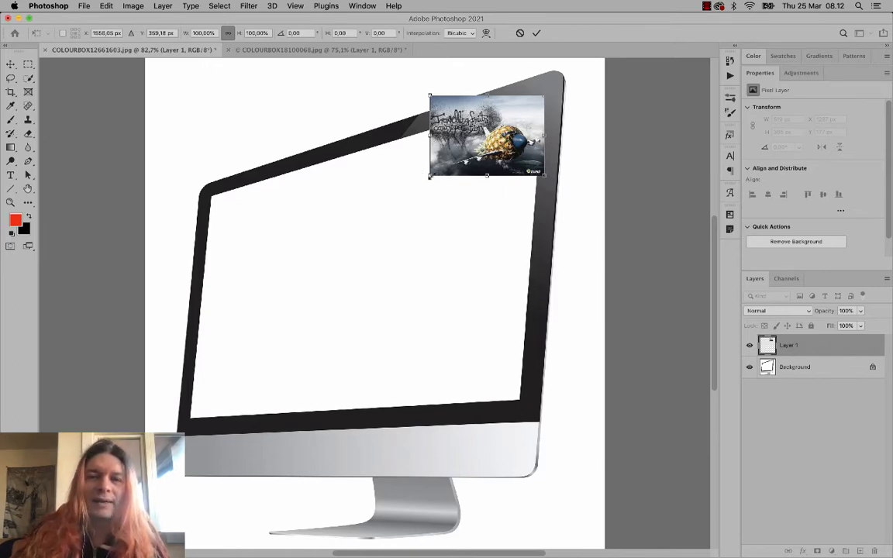
drag(430, 176, 148, 458)
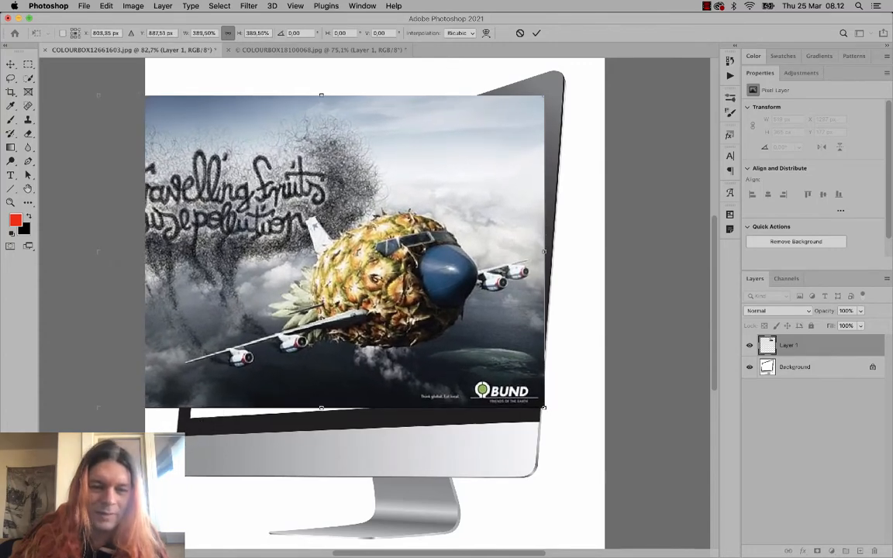
drag(98, 407, 84, 418)
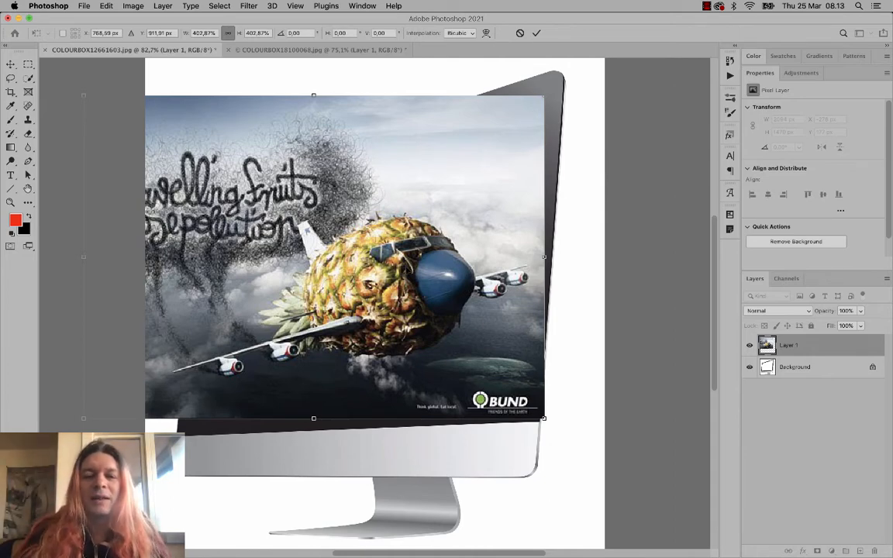
key(Return)
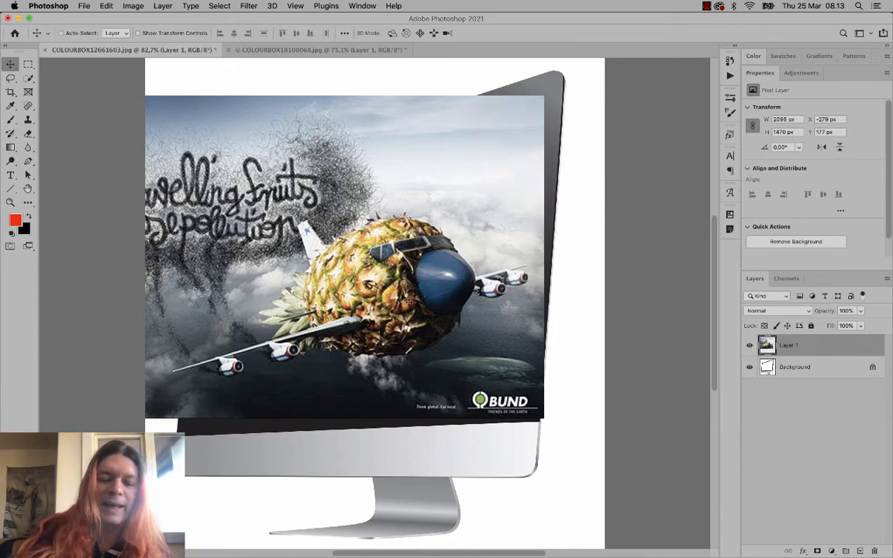
- Distort the BUND advert's corners onto the tilted iMac screen, reaching about 75.51% width, 88.50% height
key(super+t)
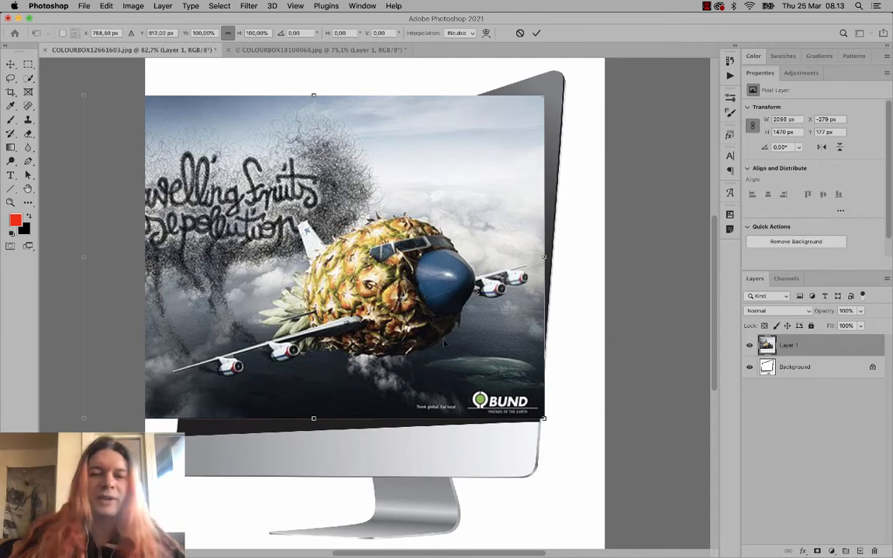
right_click(369, 300)
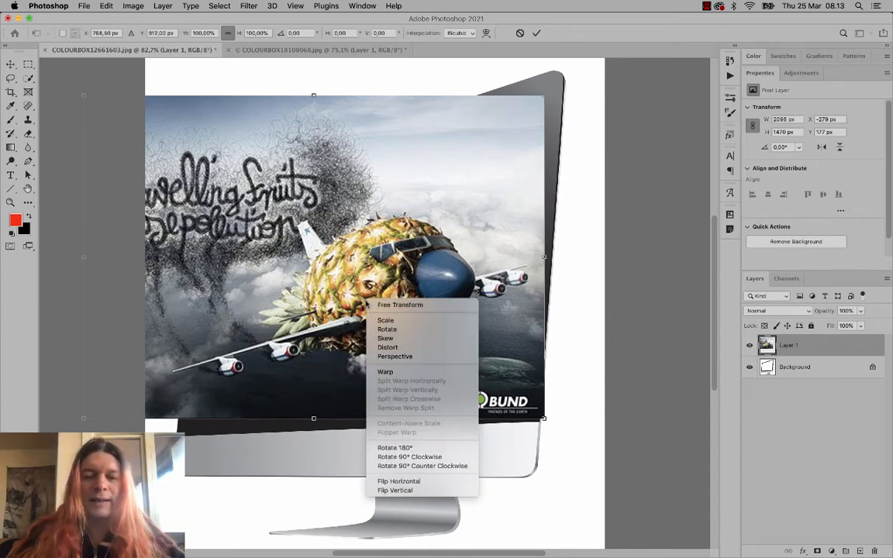
click(387, 348)
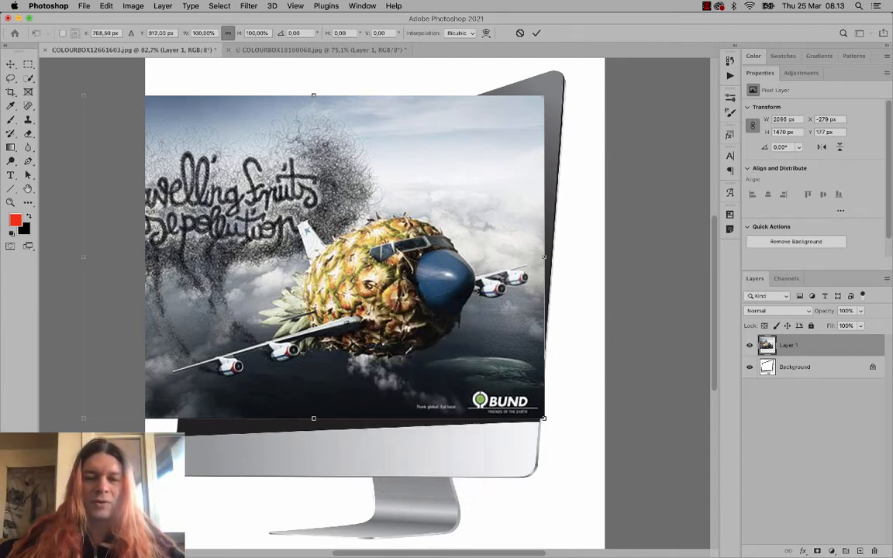
drag(542, 419, 520, 400)
drag(85, 421, 191, 419)
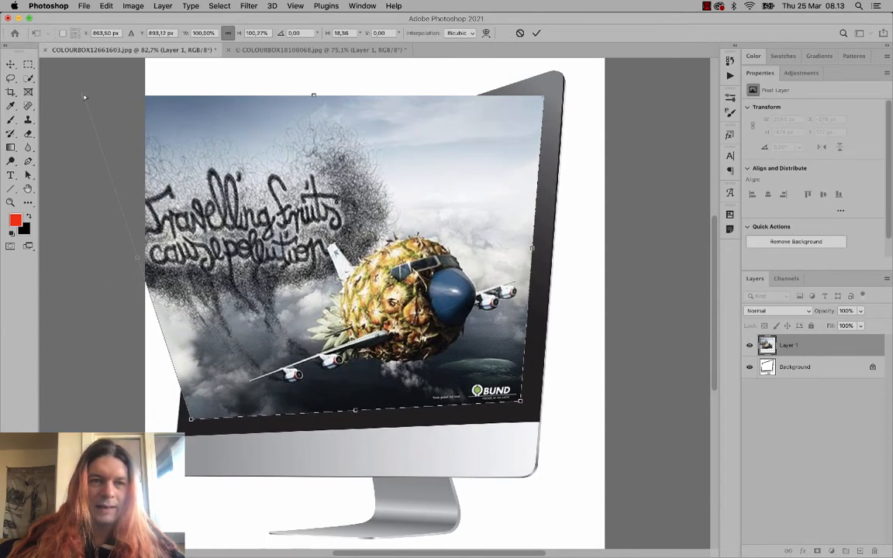
drag(85, 97, 210, 195)
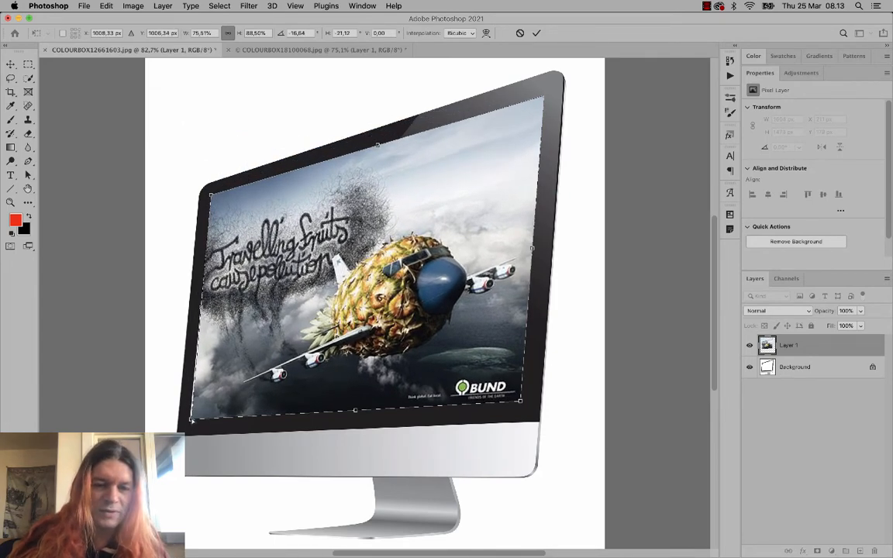
drag(192, 421, 190, 423)
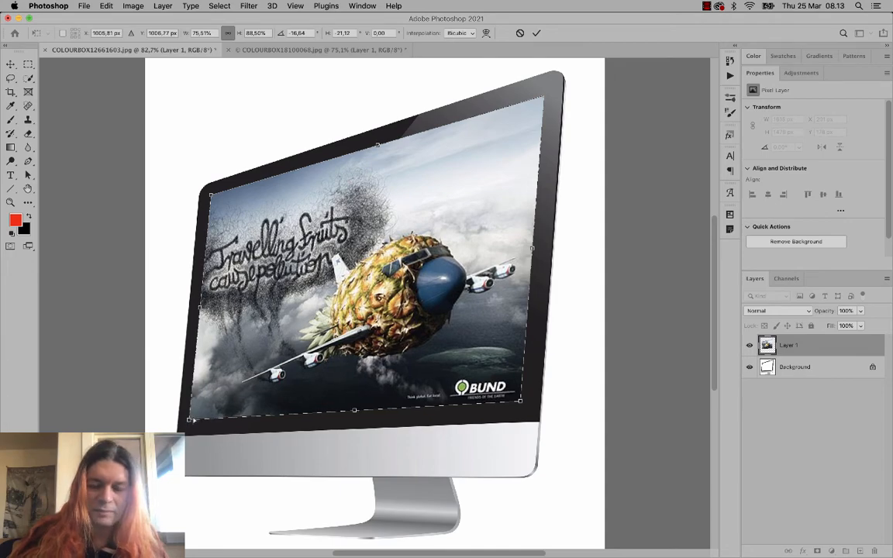
- Zoom in and refine all four corners onto the iMac bezel edges, ending at 75.55% × 88.16%
key(super+plus)
key(super+plus)
key(super+plus)
key(super+plus)
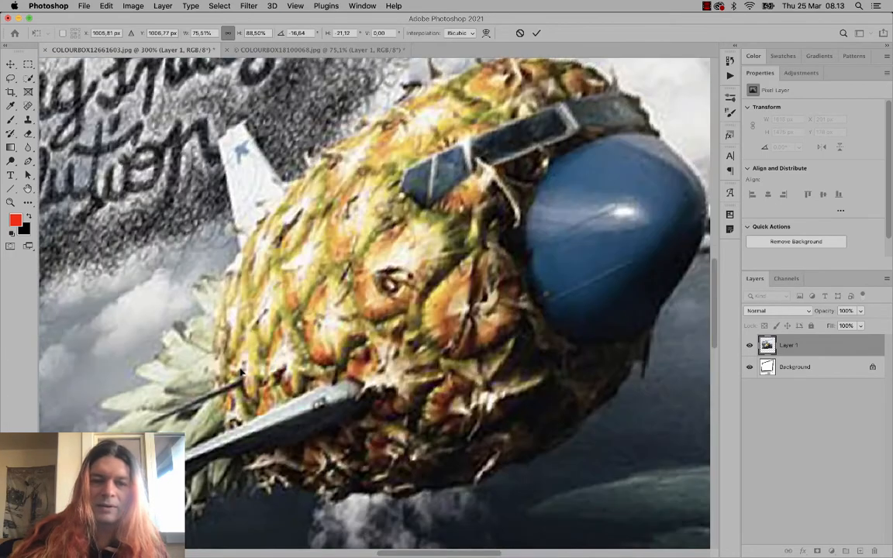
scroll(152, 183, up, 10)
scroll(152, 184, left, 8)
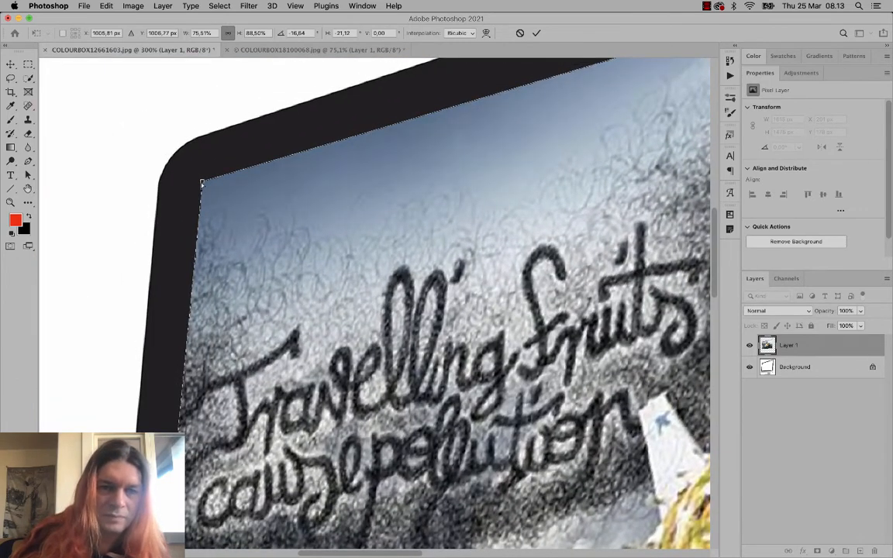
mouse_move(201, 184)
mouse_down()
mouse_move(211, 184)
mouse_move(202, 188)
mouse_up()
scroll(233, 404, down, 10)
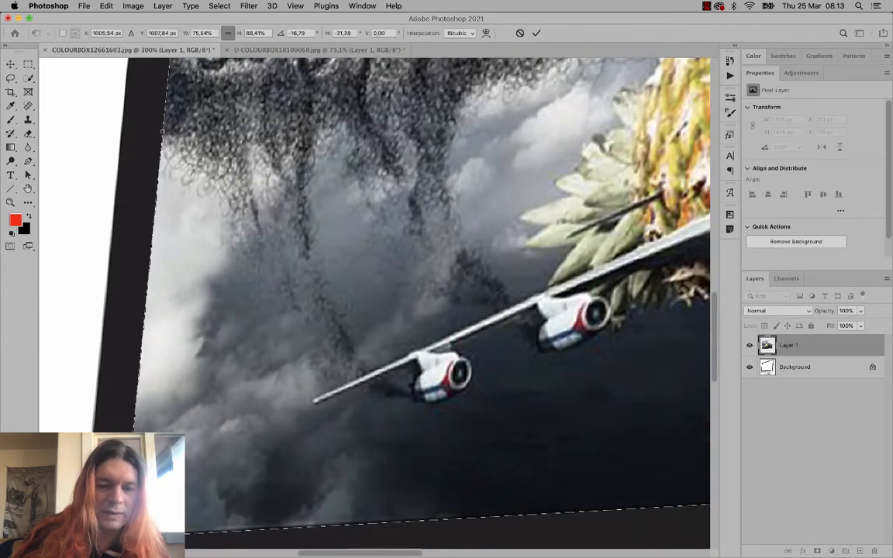
drag(125, 537, 128, 529)
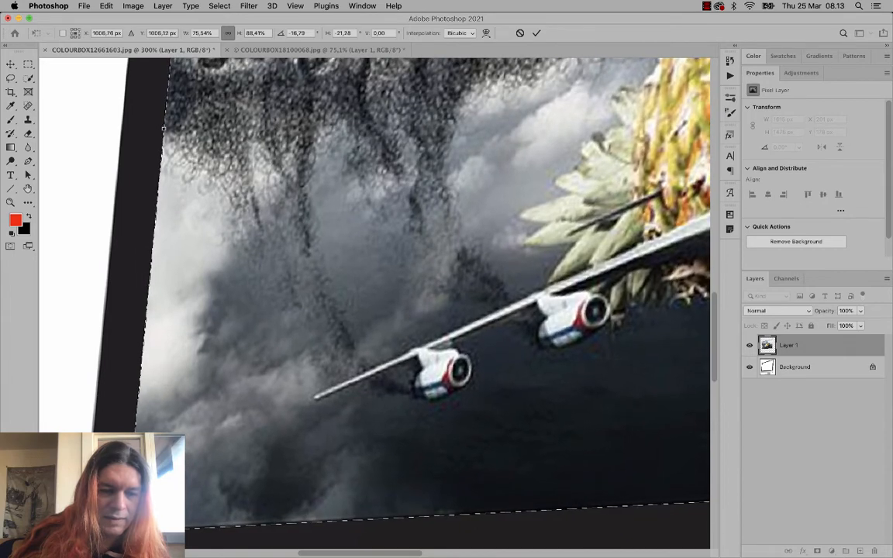
drag(324, 555, 459, 555)
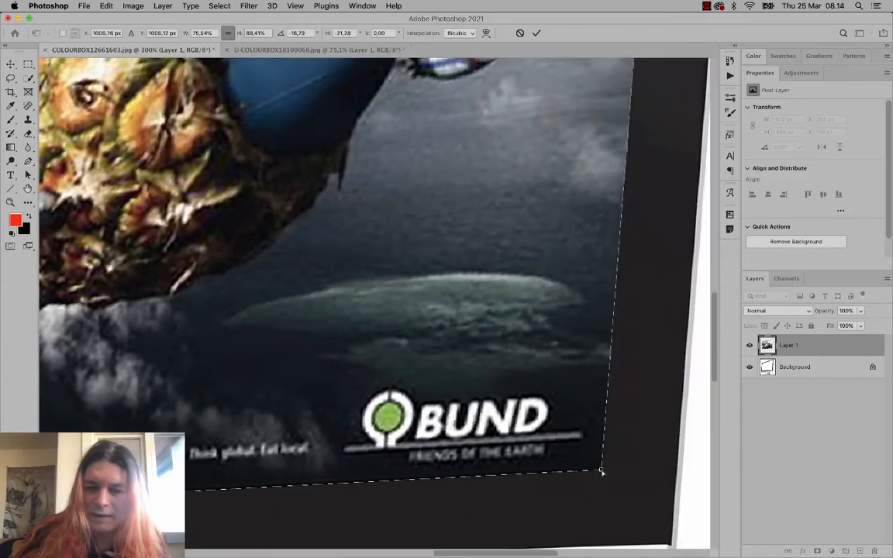
drag(601, 471, 598, 477)
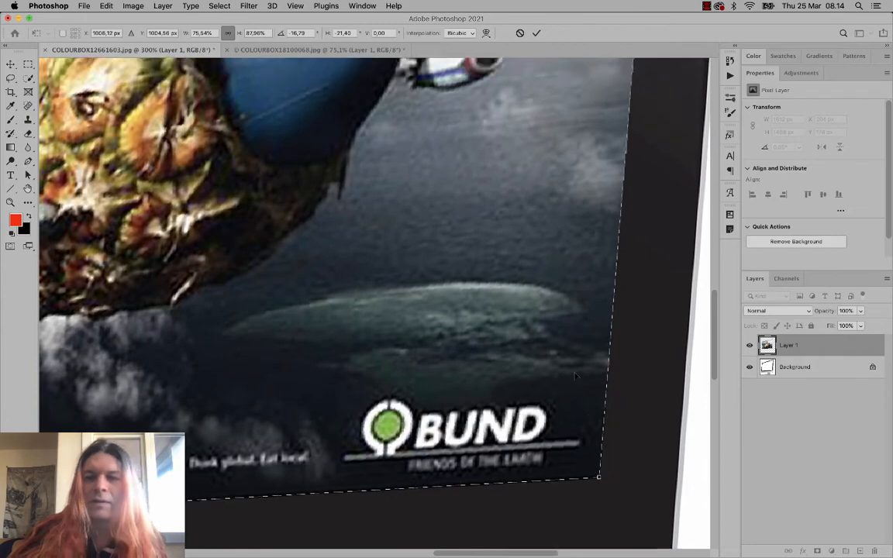
scroll(575, 376, up, 20)
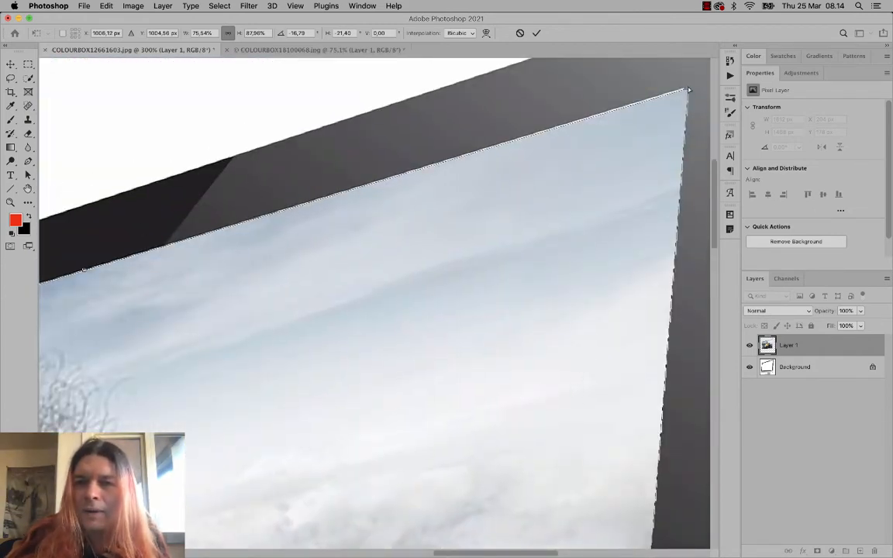
drag(688, 90, 689, 90)
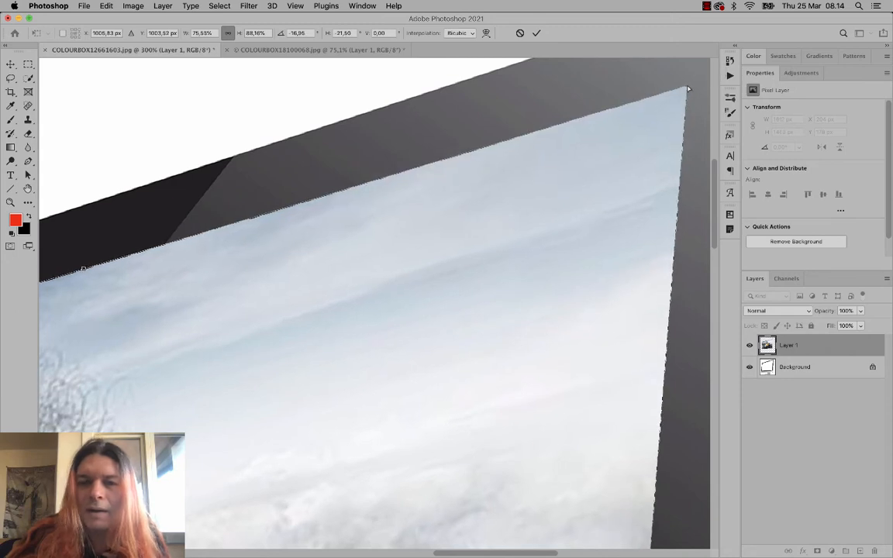
key(super+0)
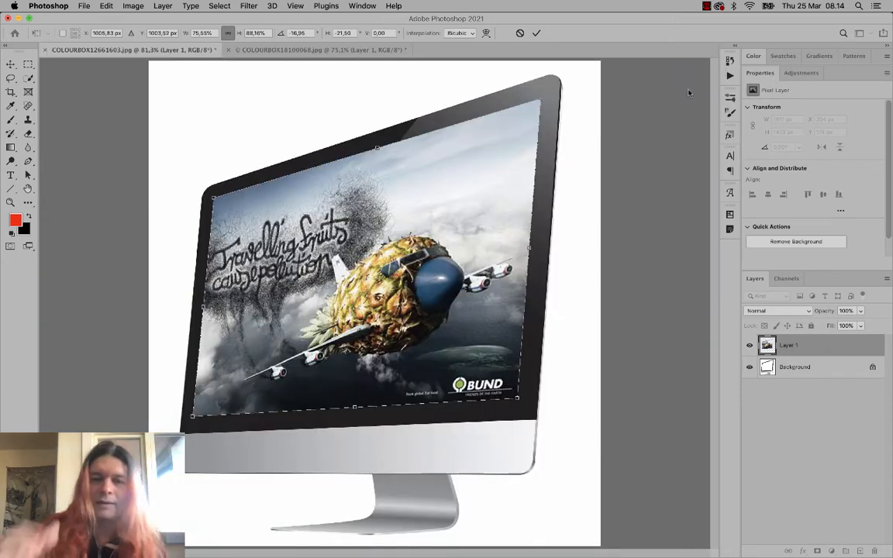
- Commit the advert's distortion at 1612 × 1473 px and set its layer opacity to 90%
key(Return)
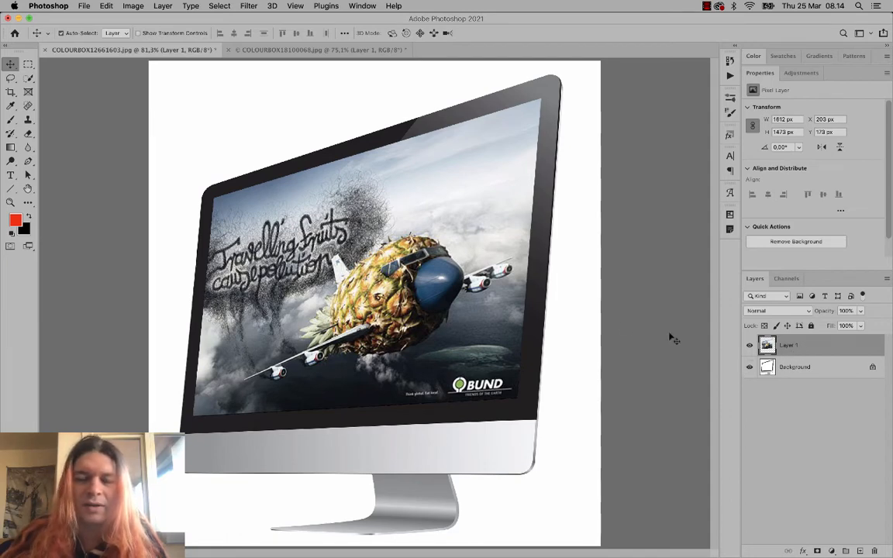
click(860, 311)
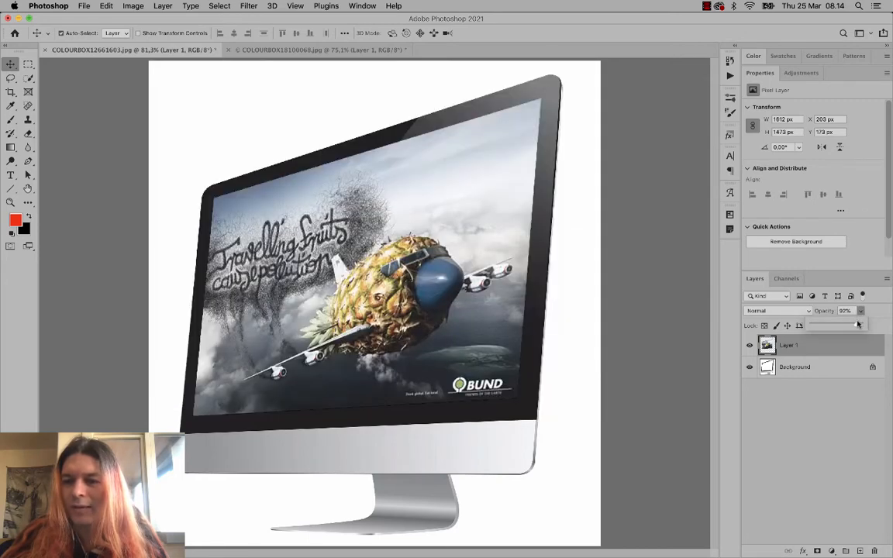
drag(858, 325, 857, 325)
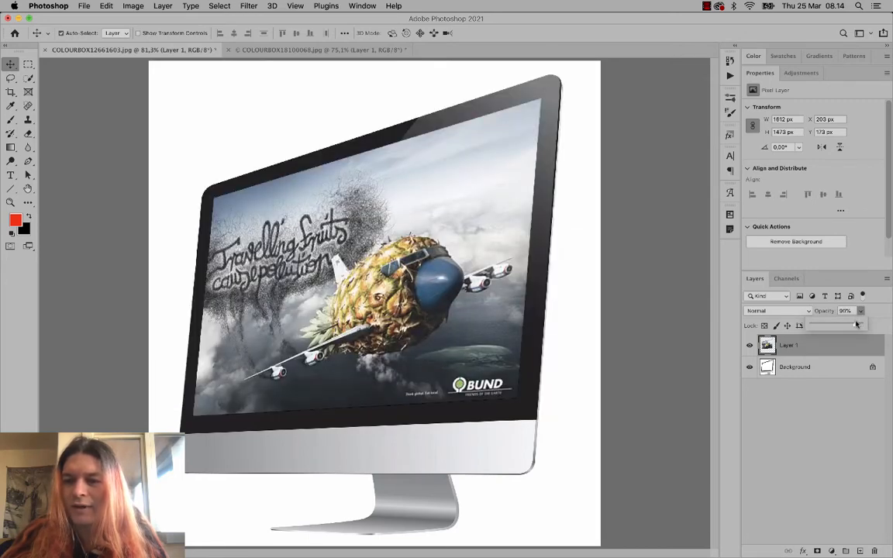
click(805, 400)
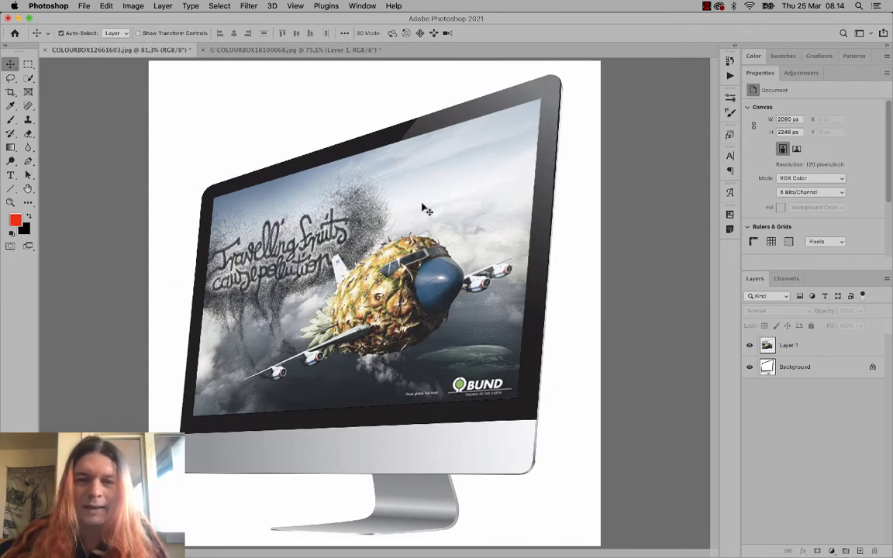
drag(423, 204, 482, 265)
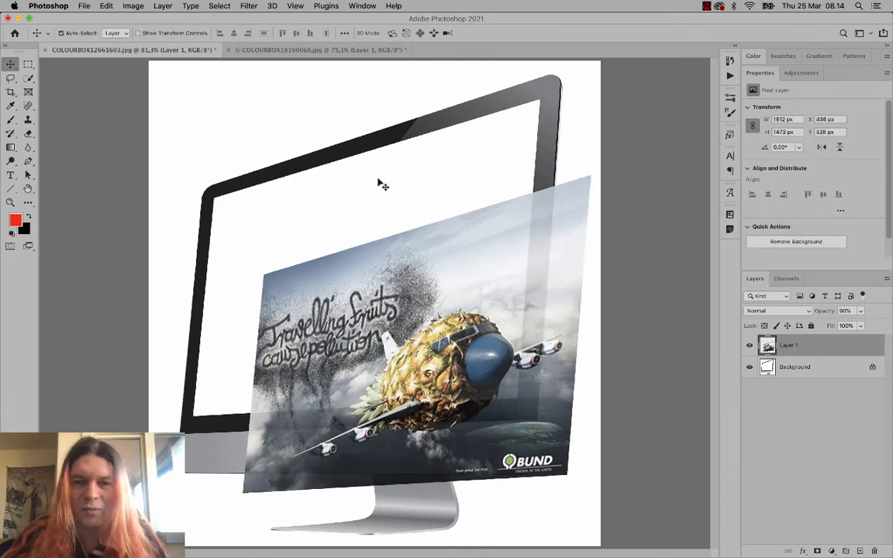
drag(494, 260, 461, 194)
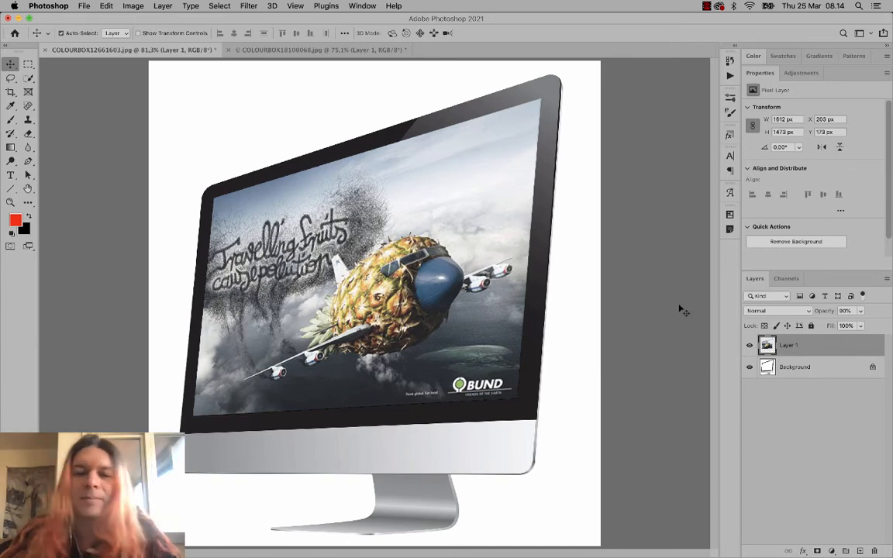
click(832, 549)
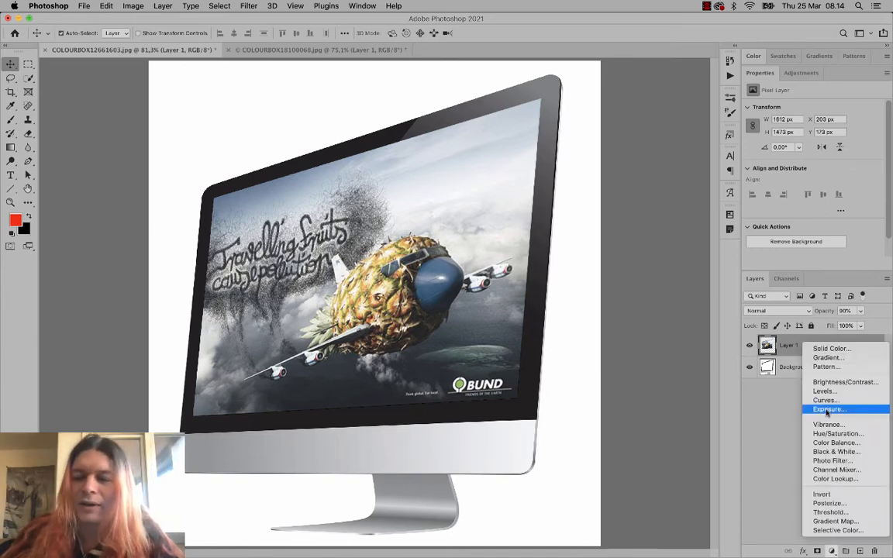
click(791, 433)
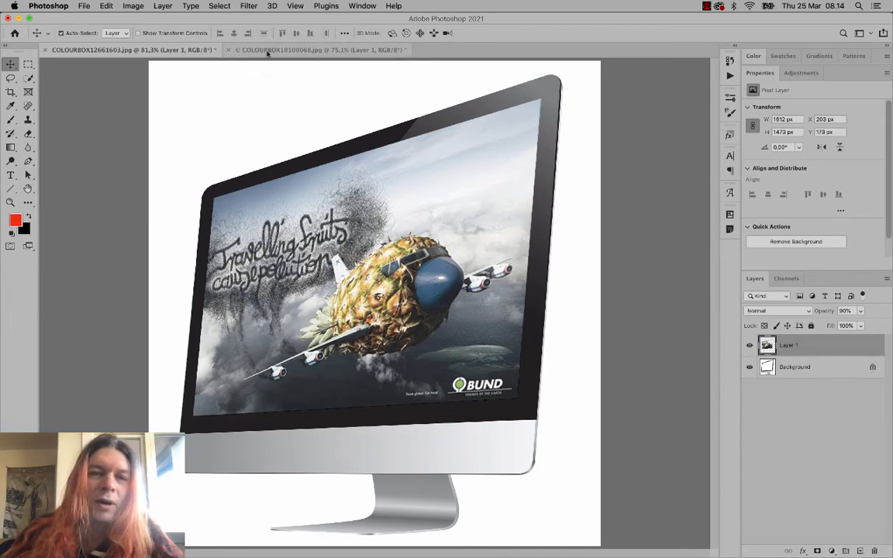
click(268, 50)
click(161, 51)
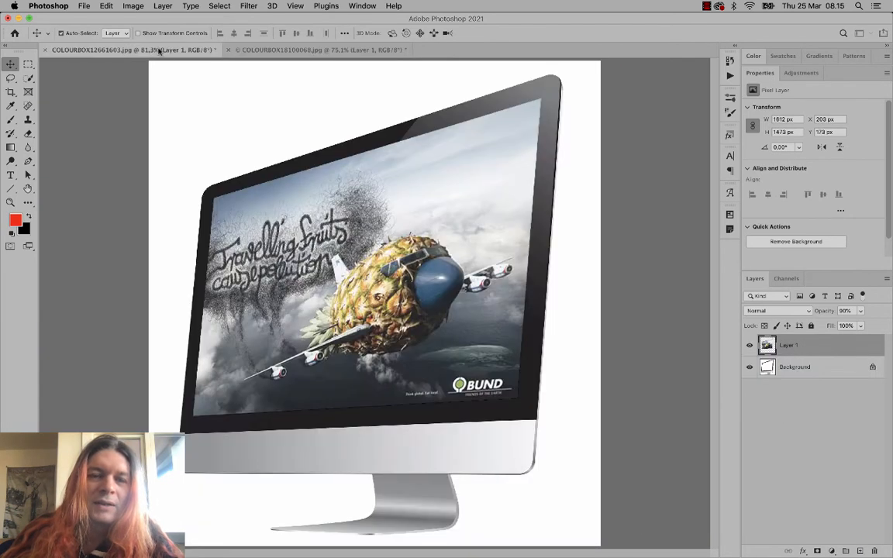